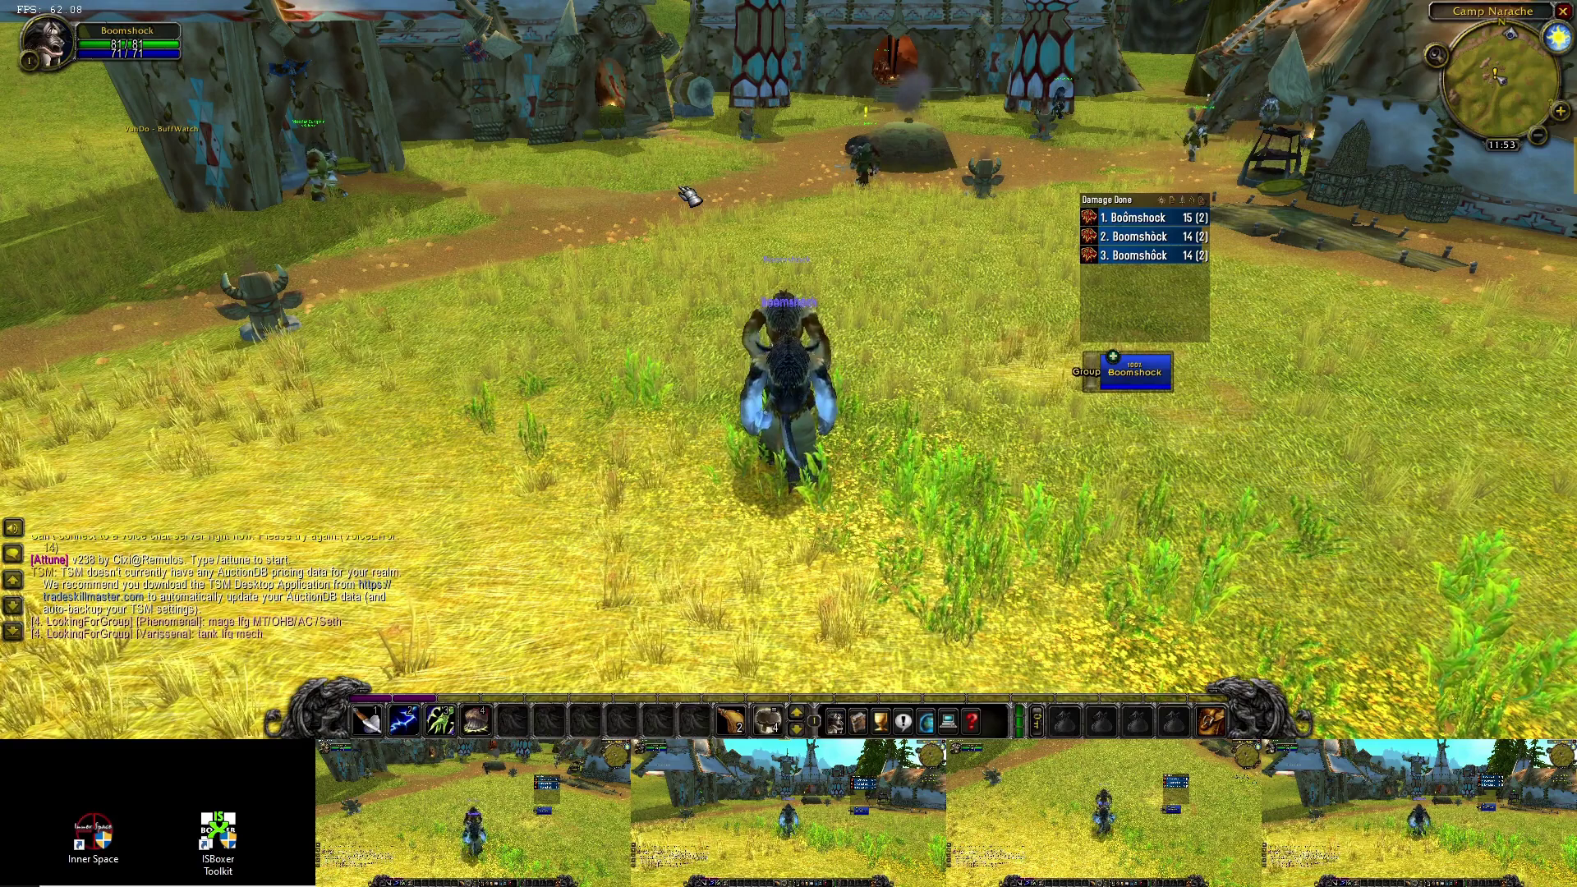
# - Turn on key maps for the whole team with the Ctrl+Shift+Alt+M hotkey
pyautogui.hotkey('ctrl', 'shift', 'alt', 'm')
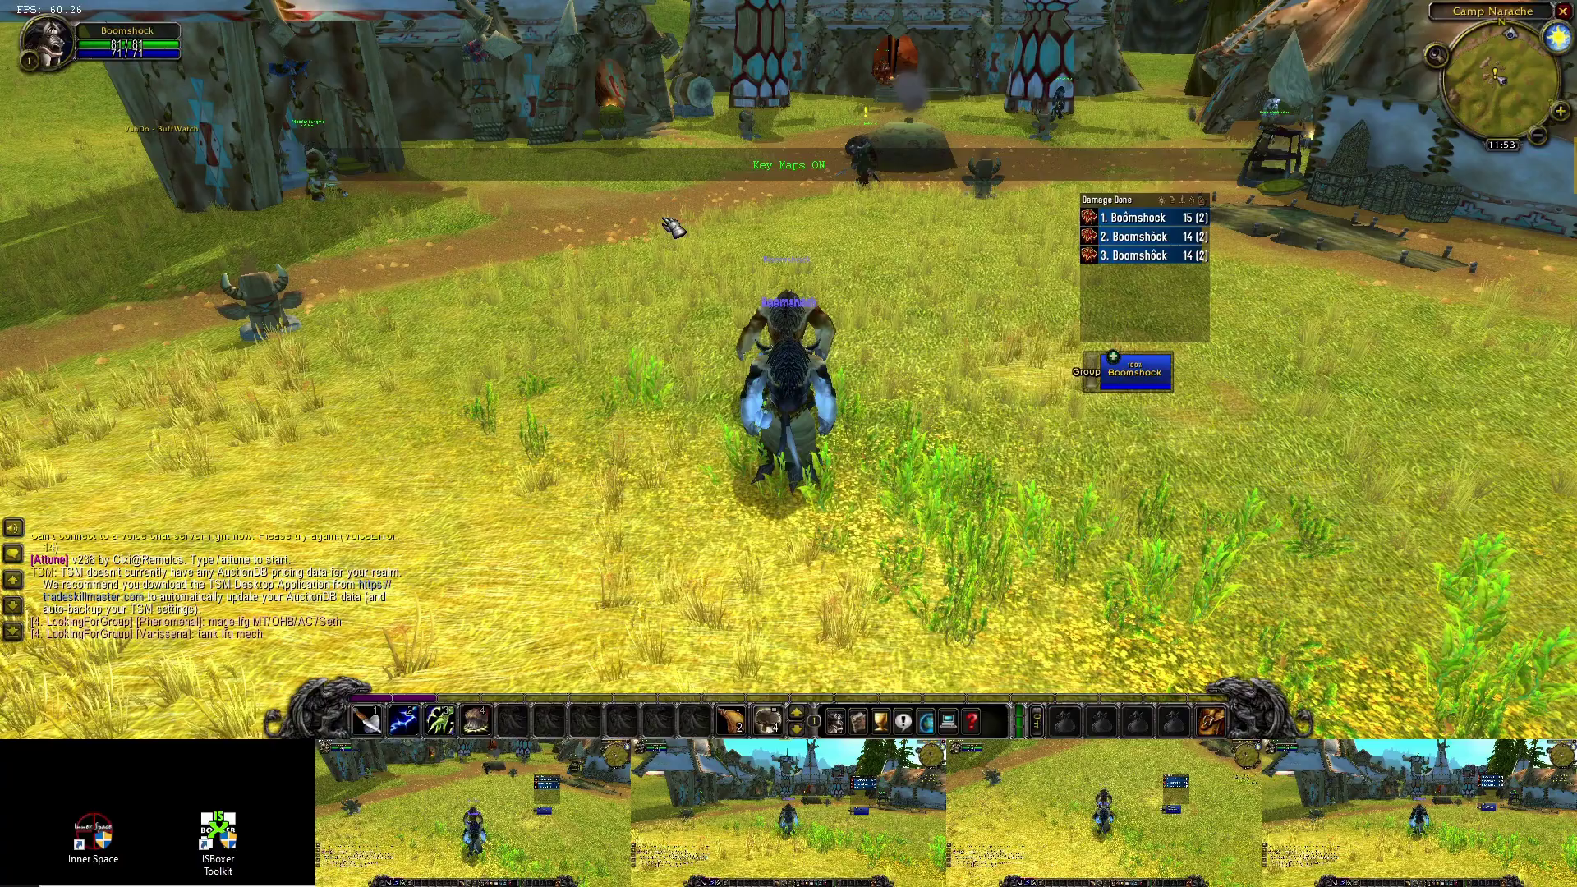
# - Invite the team with Ctrl+Shift+Alt+I and accept the invitation on characters 2 through 5
pyautogui.hotkey('ctrl', 'shift', 'alt', 'i')
pyautogui.hotkey('ctrl', 'alt', '2')
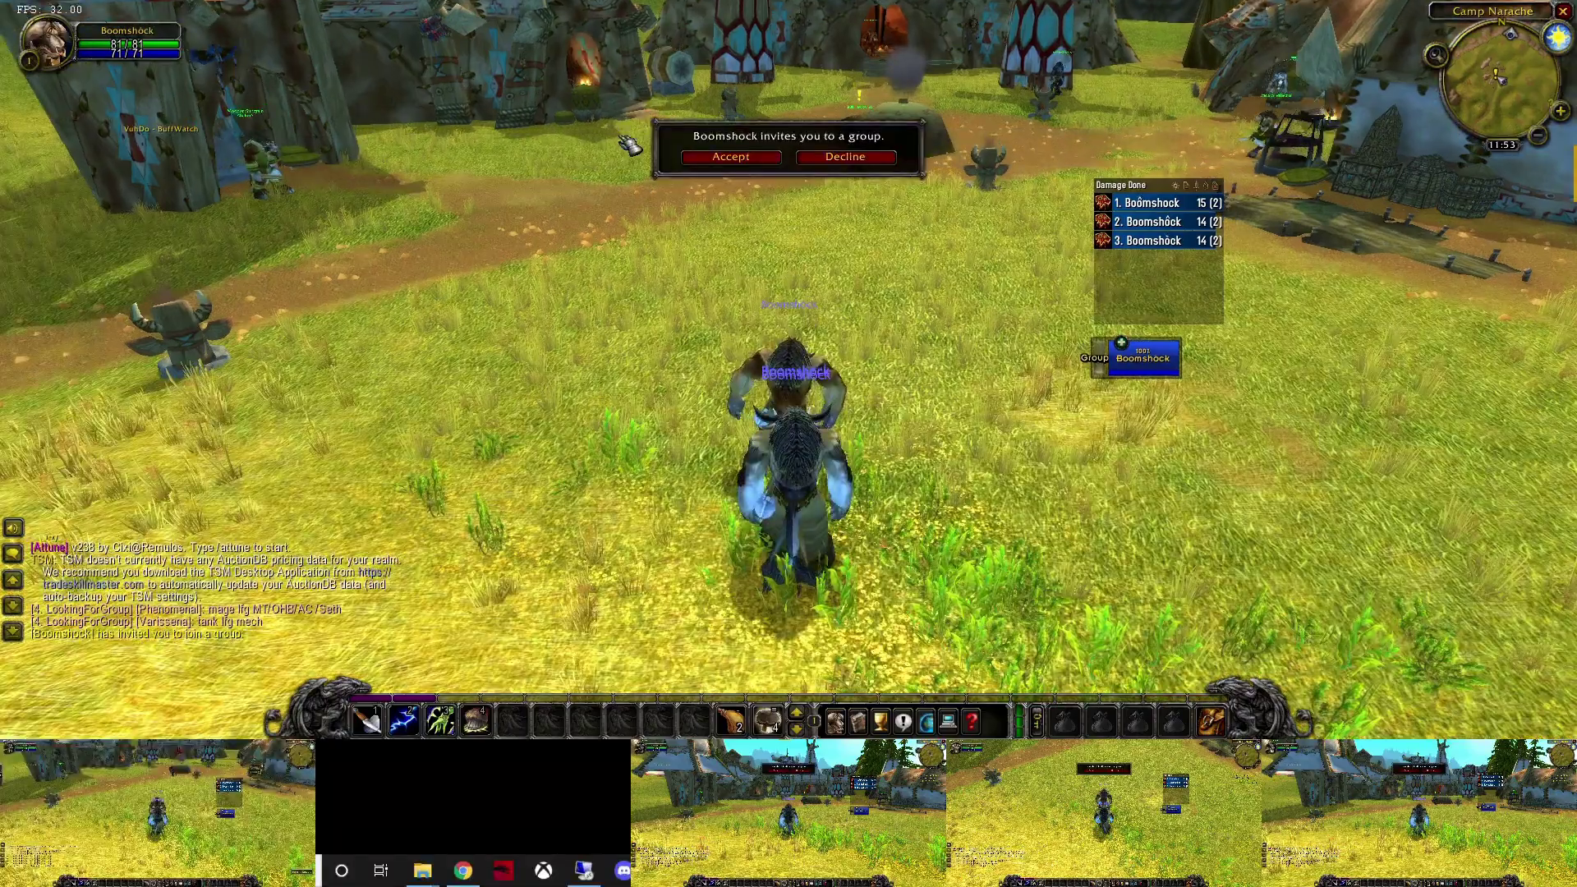
pyautogui.click(731, 156)
pyautogui.hotkey('ctrl', 'alt', '3')
pyautogui.click(731, 156)
pyautogui.hotkey('ctrl', 'alt', '4')
pyautogui.click(731, 156)
pyautogui.hotkey('ctrl', 'alt', '5')
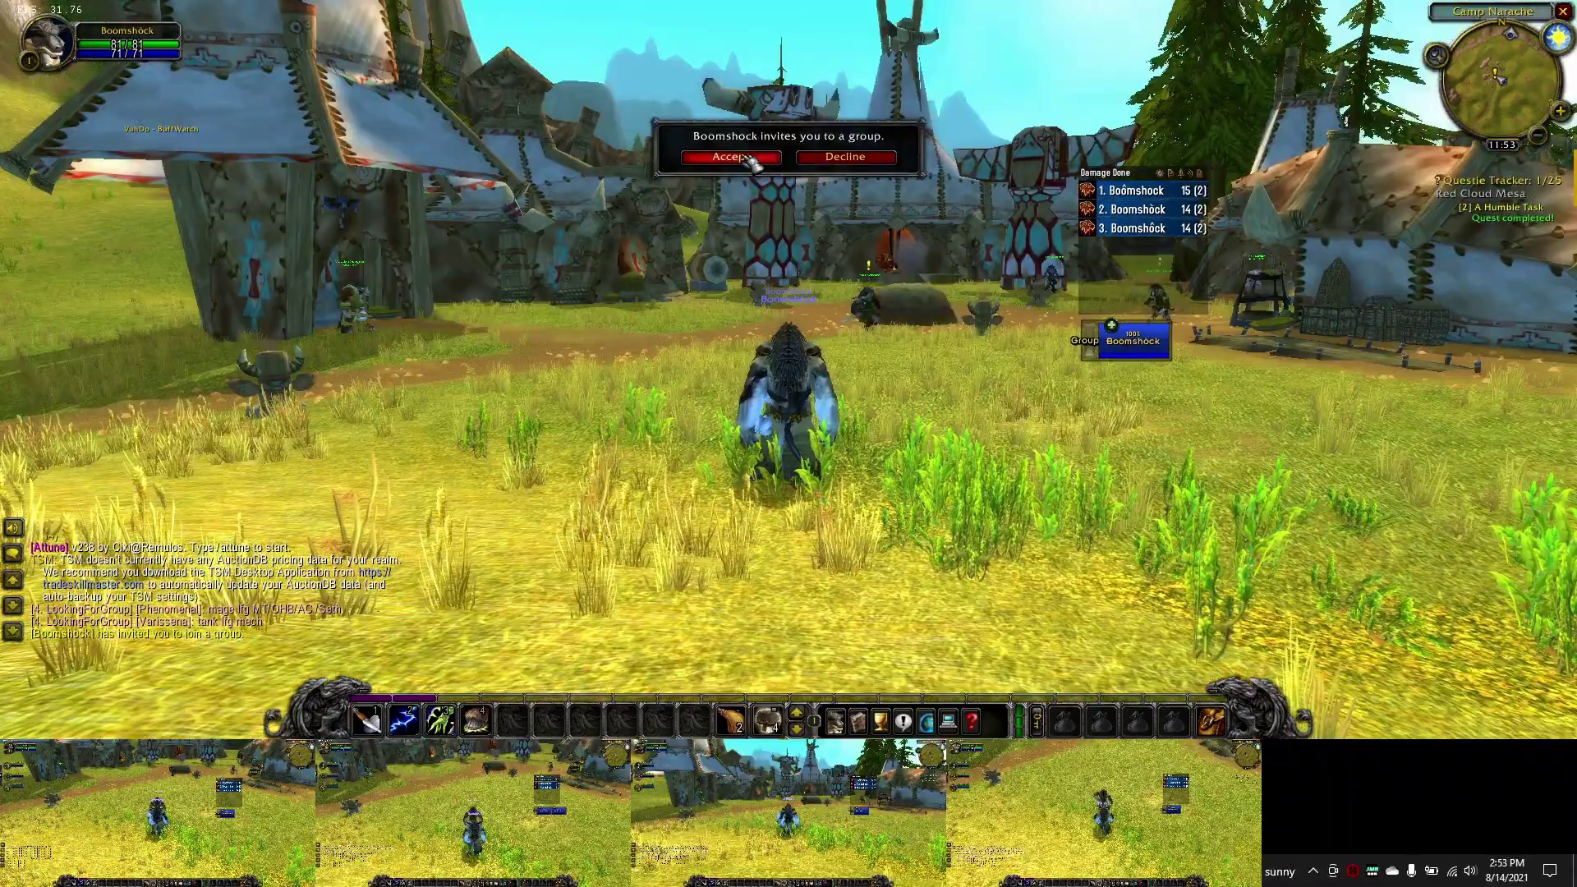
pyautogui.click(732, 156)
pyautogui.hotkey('ctrl', 'alt', '1')
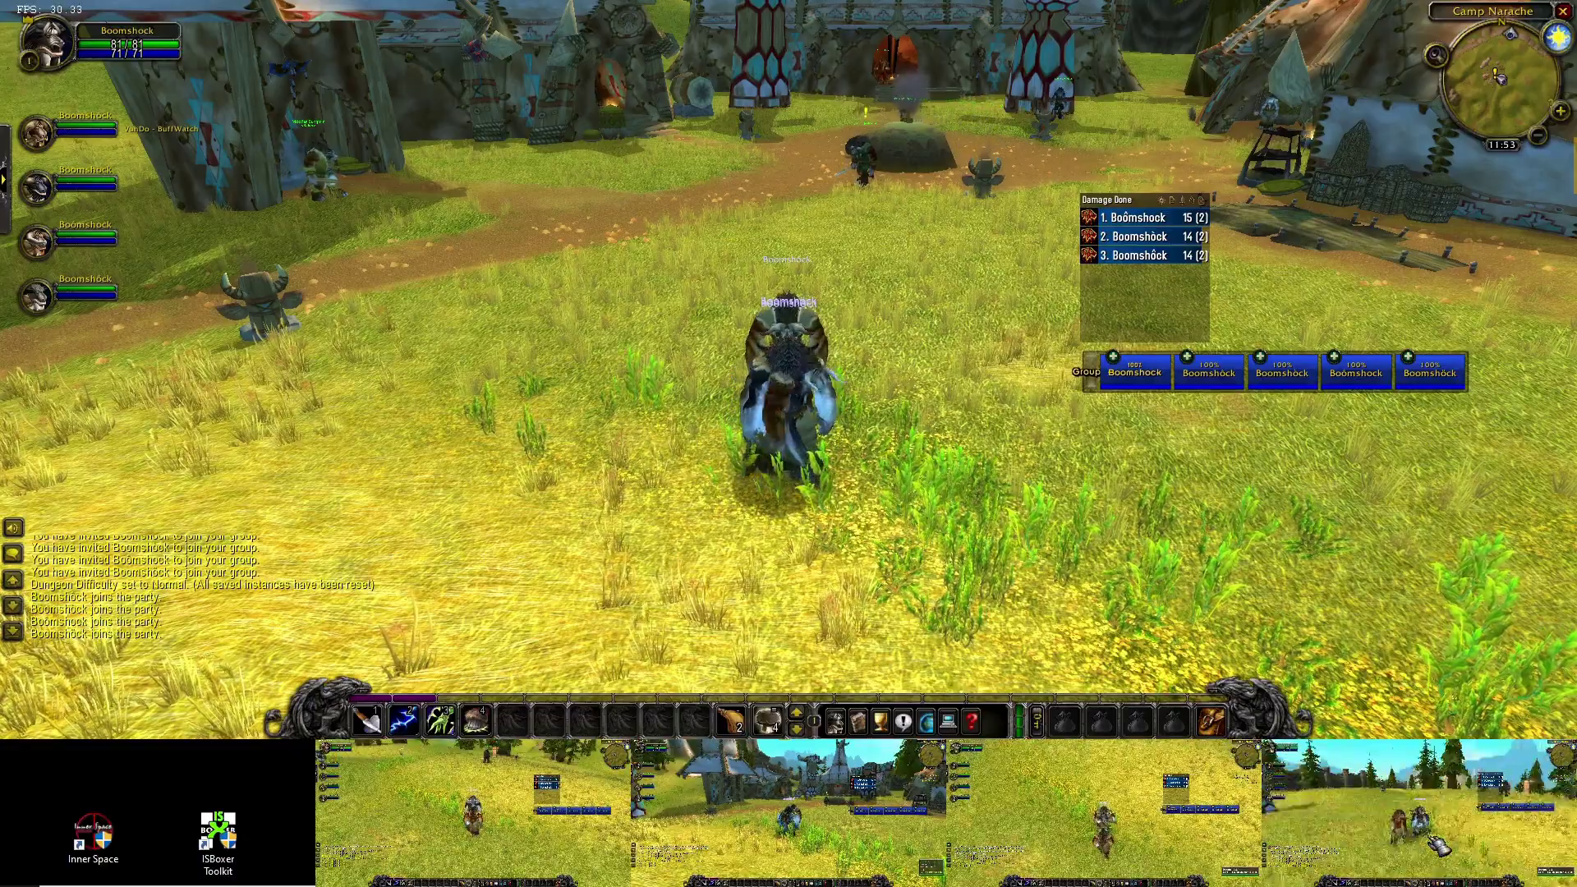
# - Run the leader out into the open field with the other characters following
pyautogui.click(1058, 830)
pyautogui.press('w')
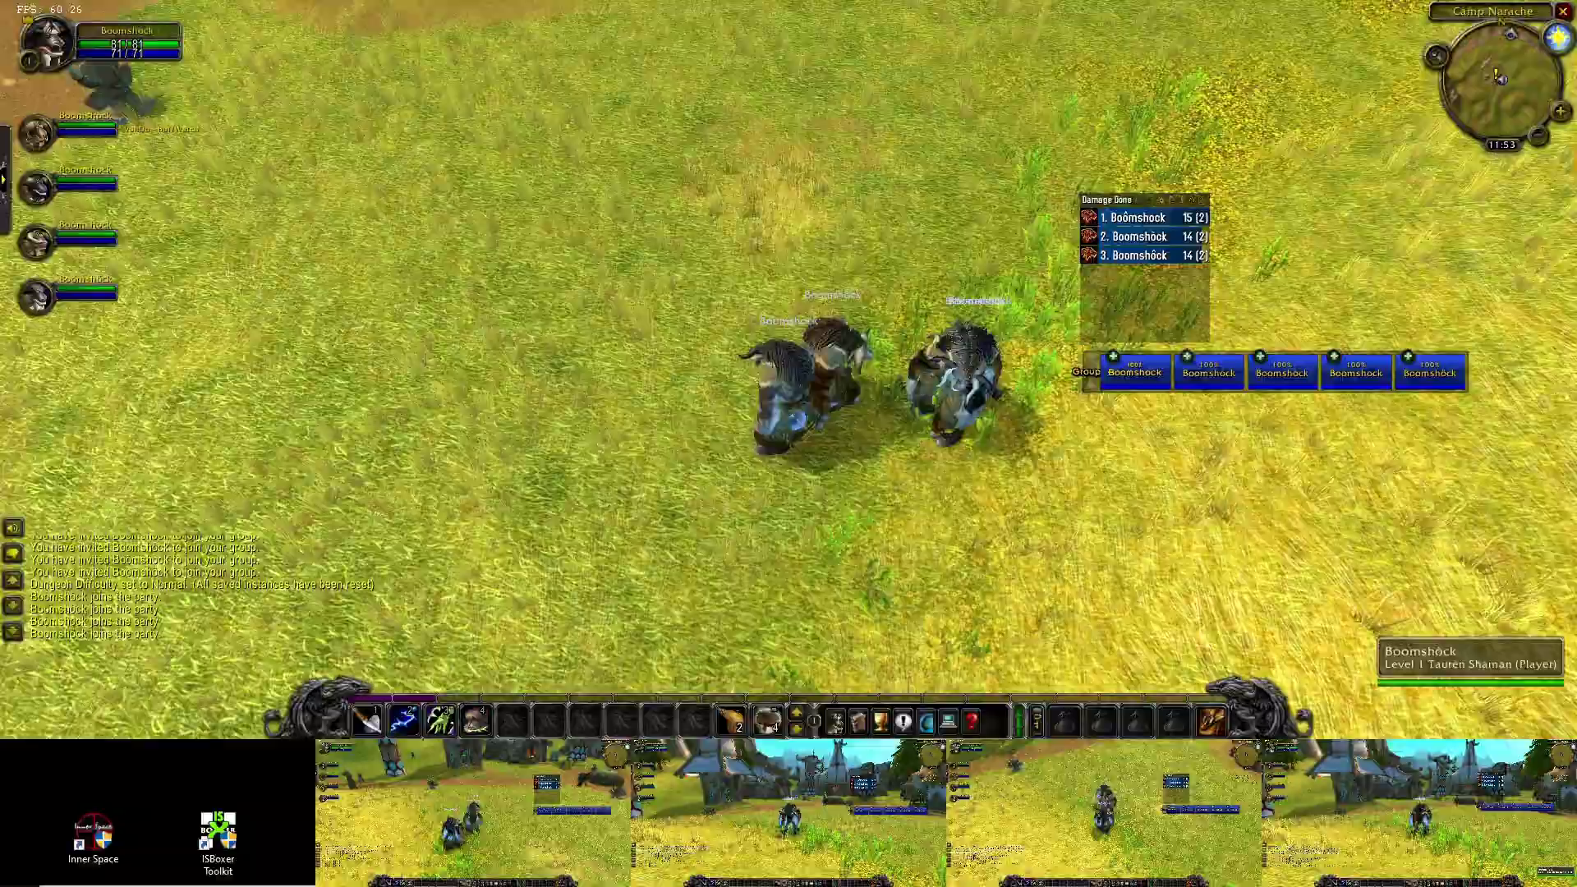
pyautogui.press('a')
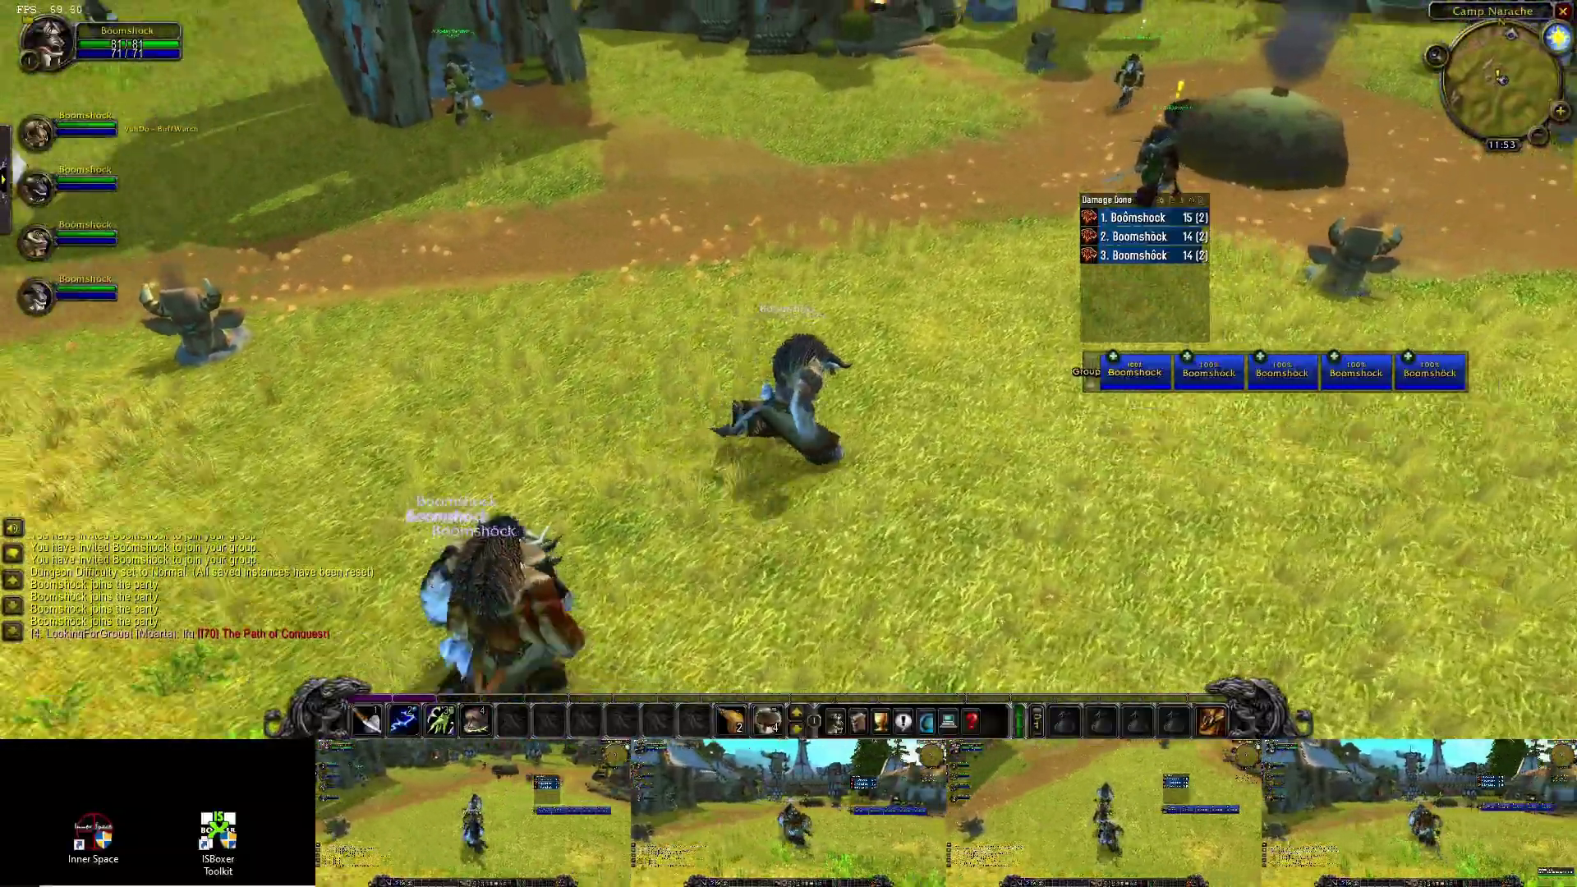
pyautogui.press('a')
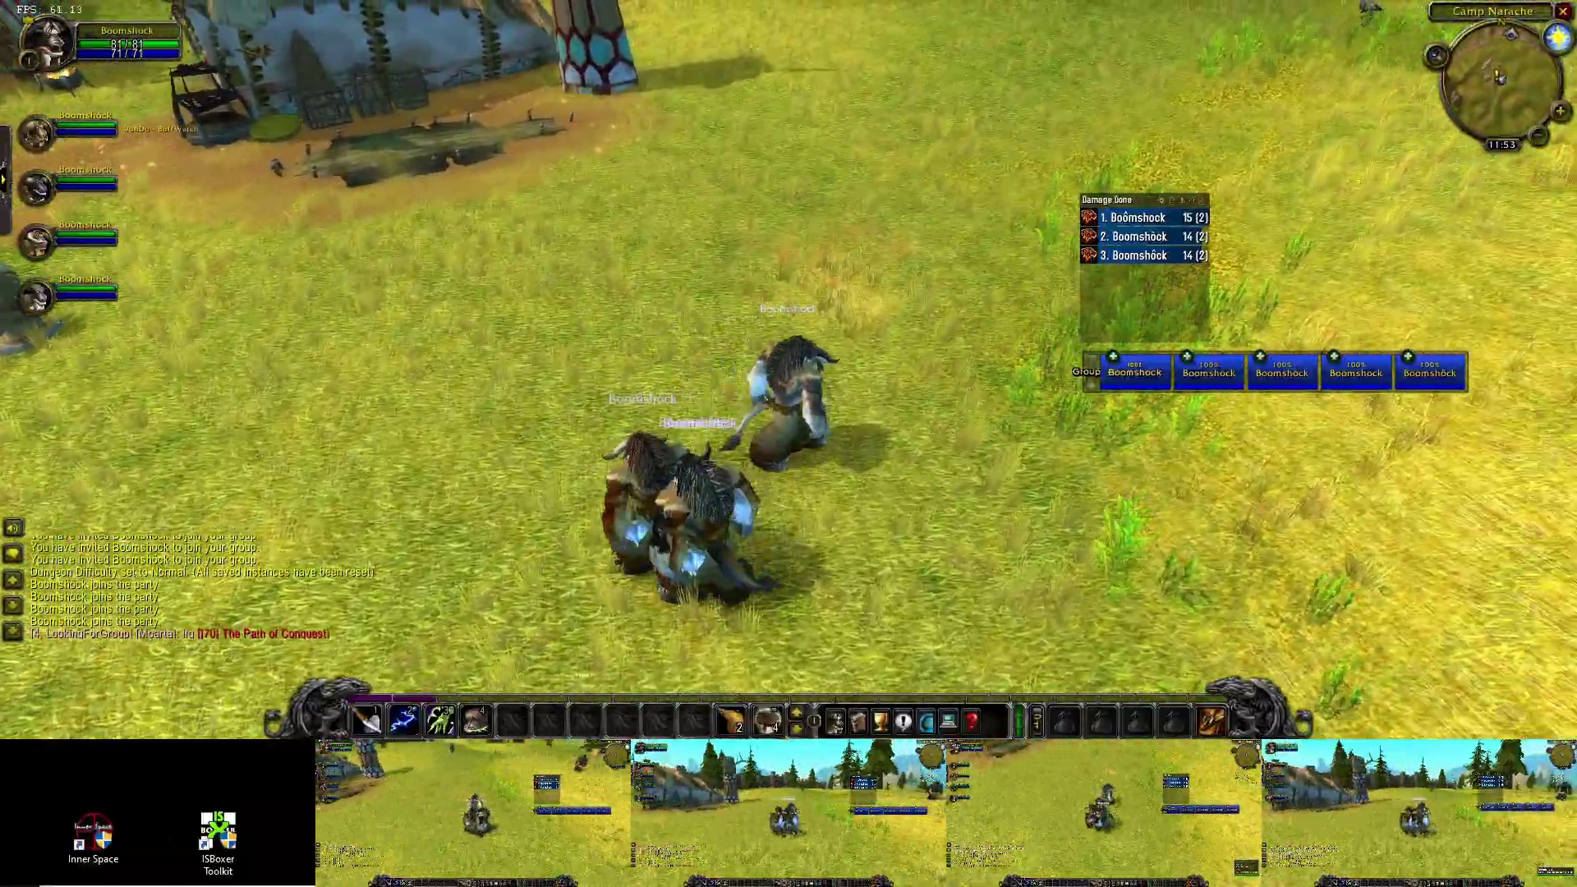
pyautogui.press('w')
pyautogui.press('w')
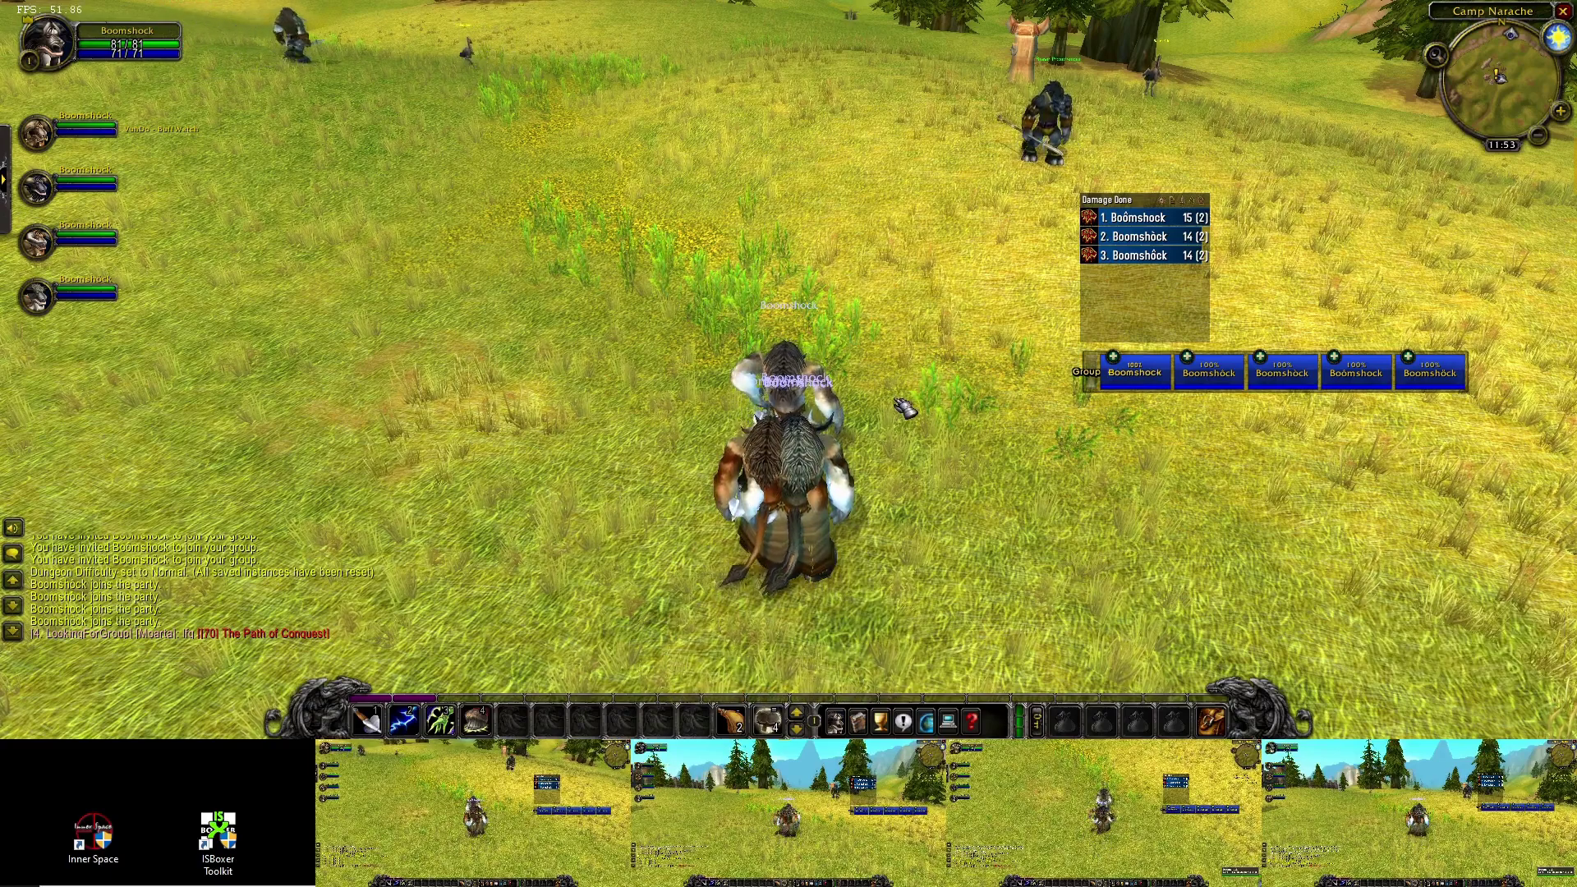
pyautogui.hotkey('ctrl', 'alt', '4')
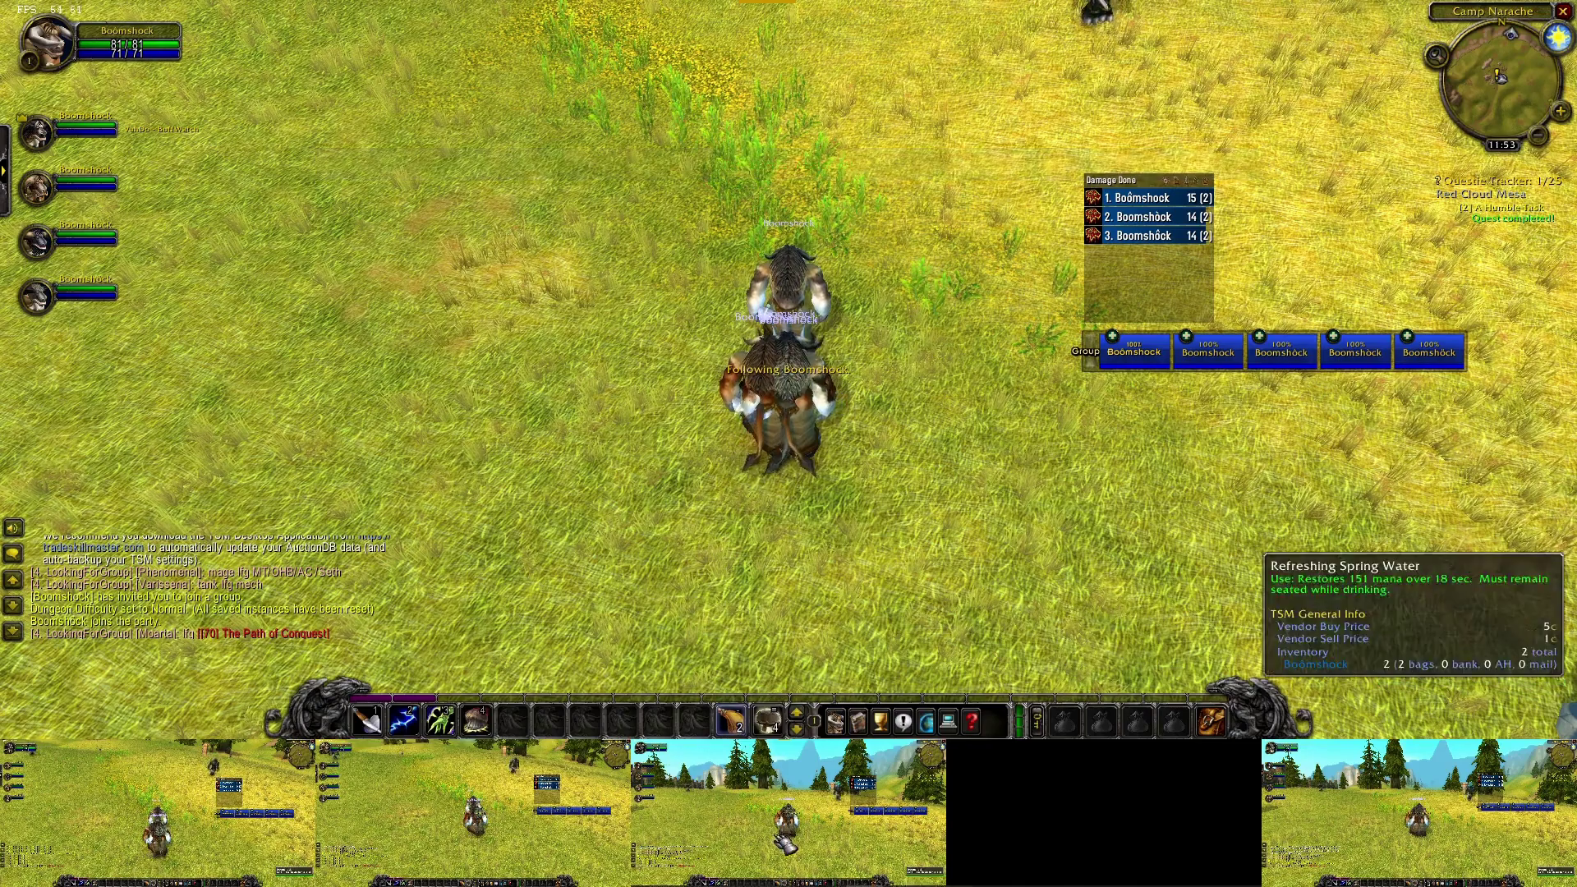
pyautogui.click(1307, 812)
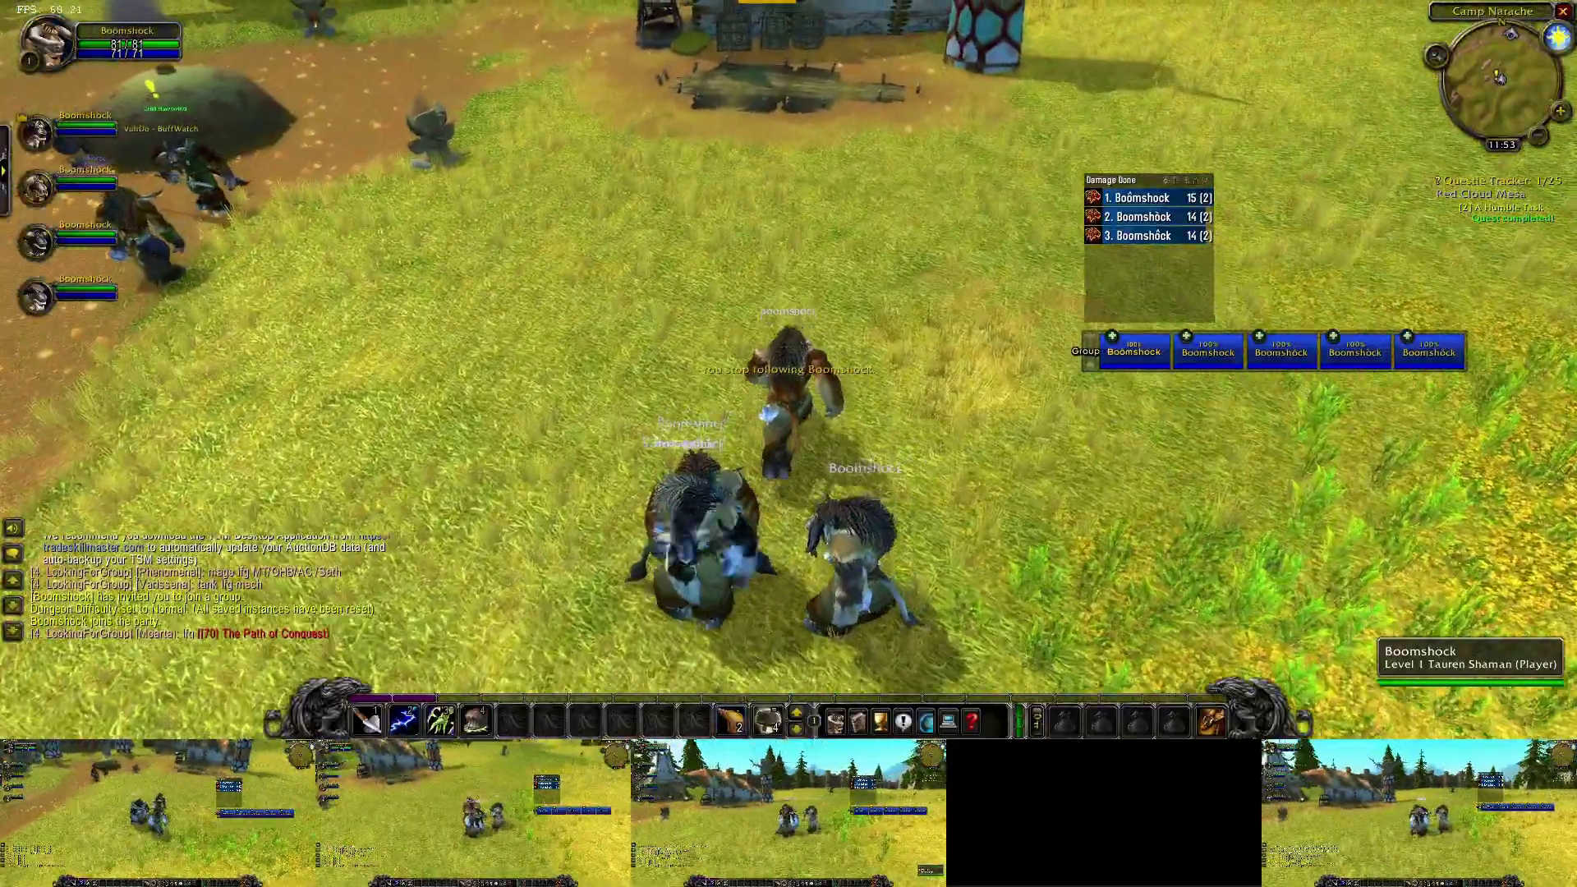
# - Run the party to Grull Hawkwind and talk to him on all five characters
pyautogui.press('w')
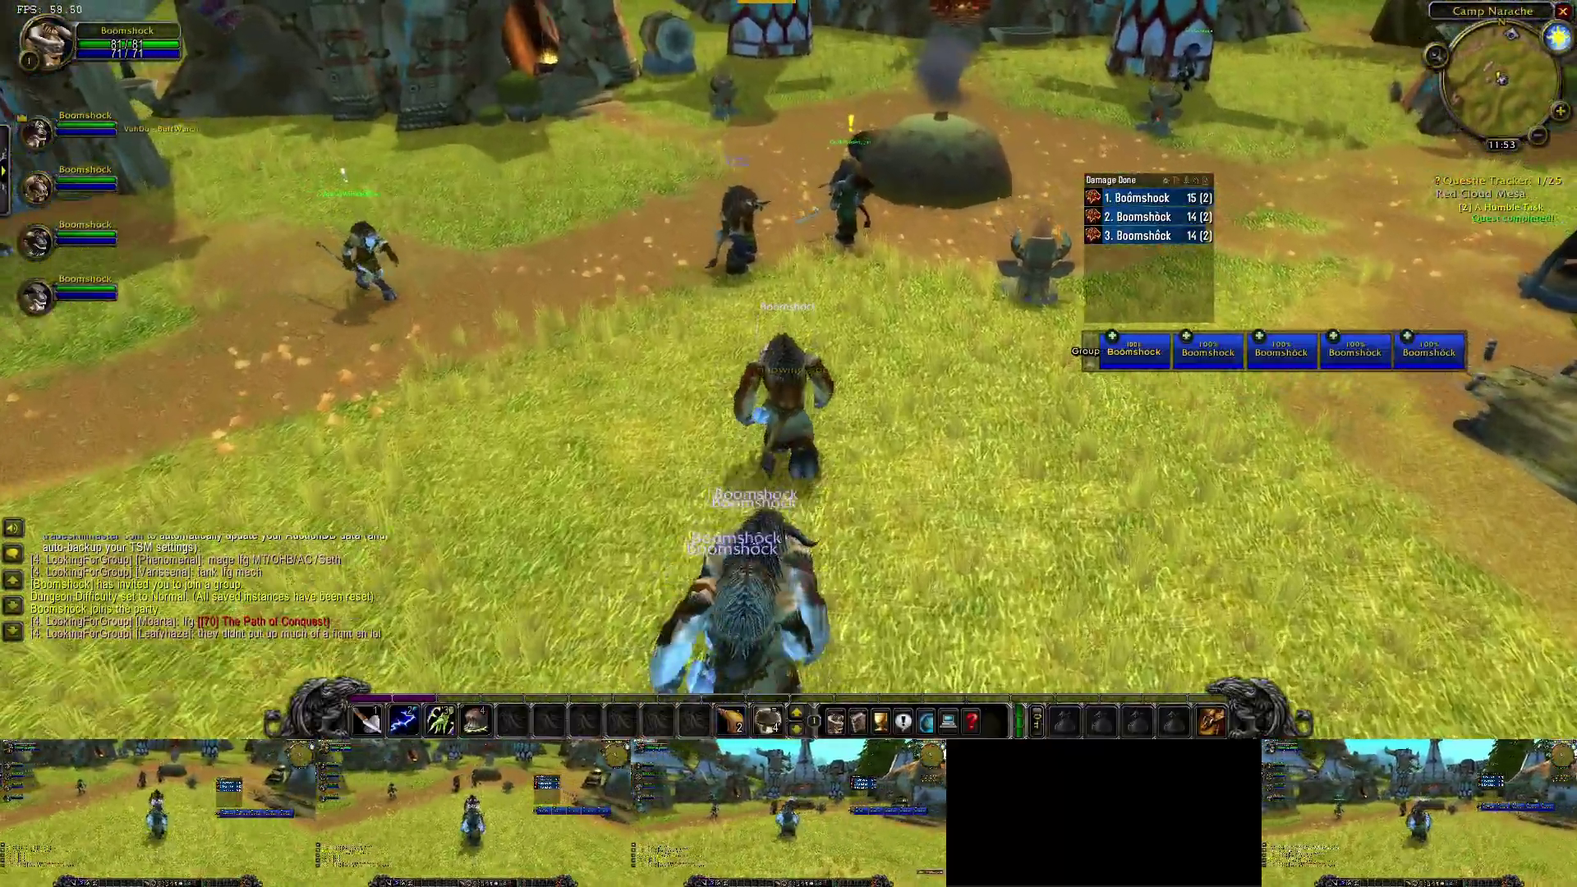
pyautogui.press('w')
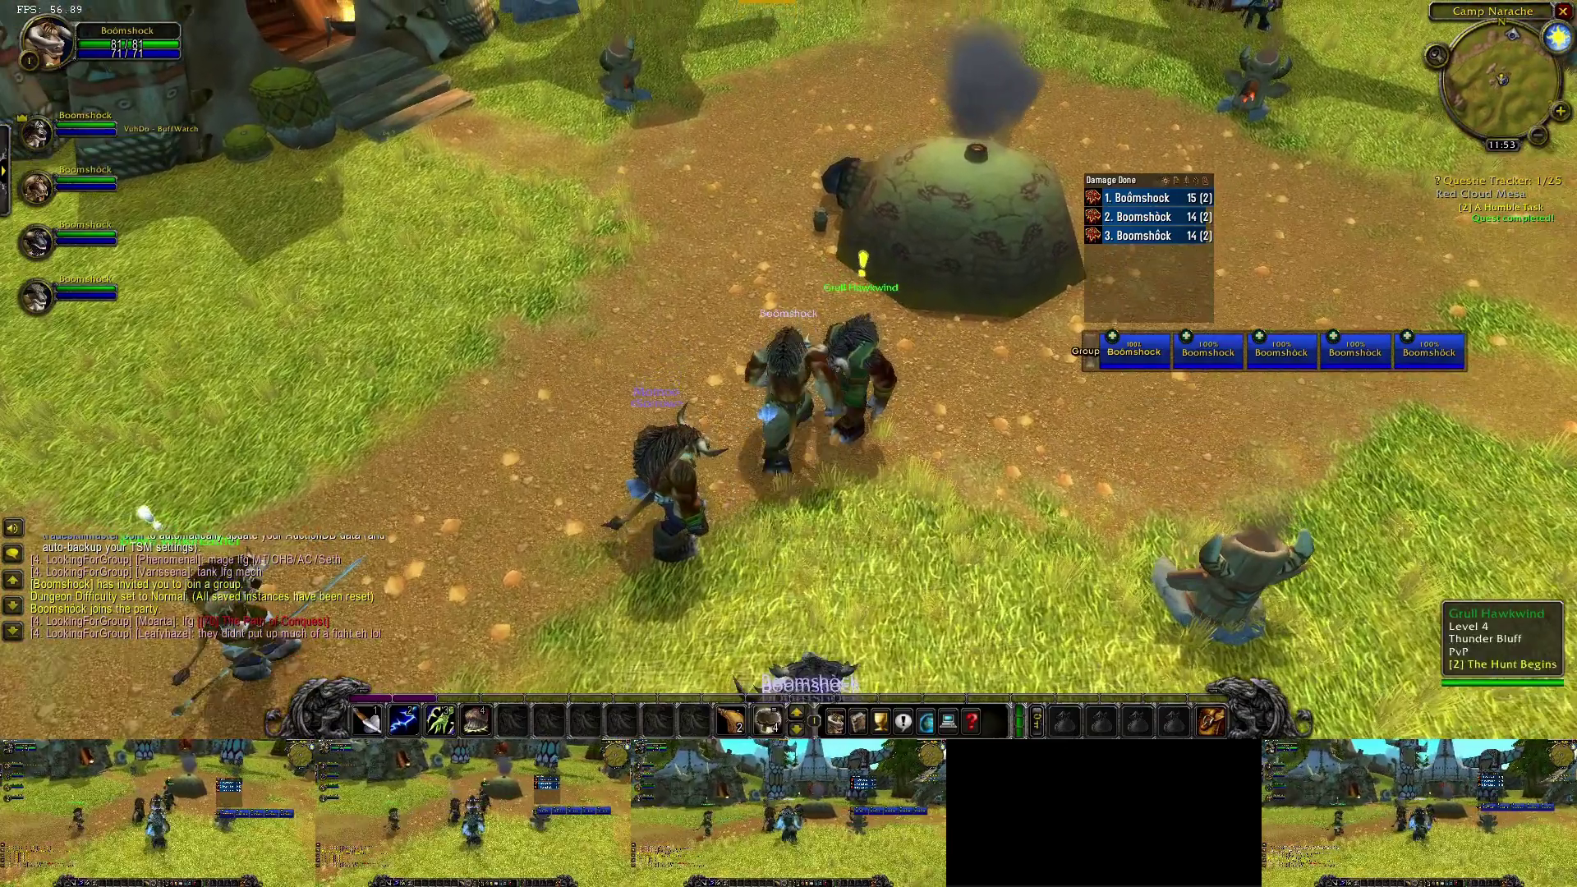
pyautogui.rightClick(856, 378)
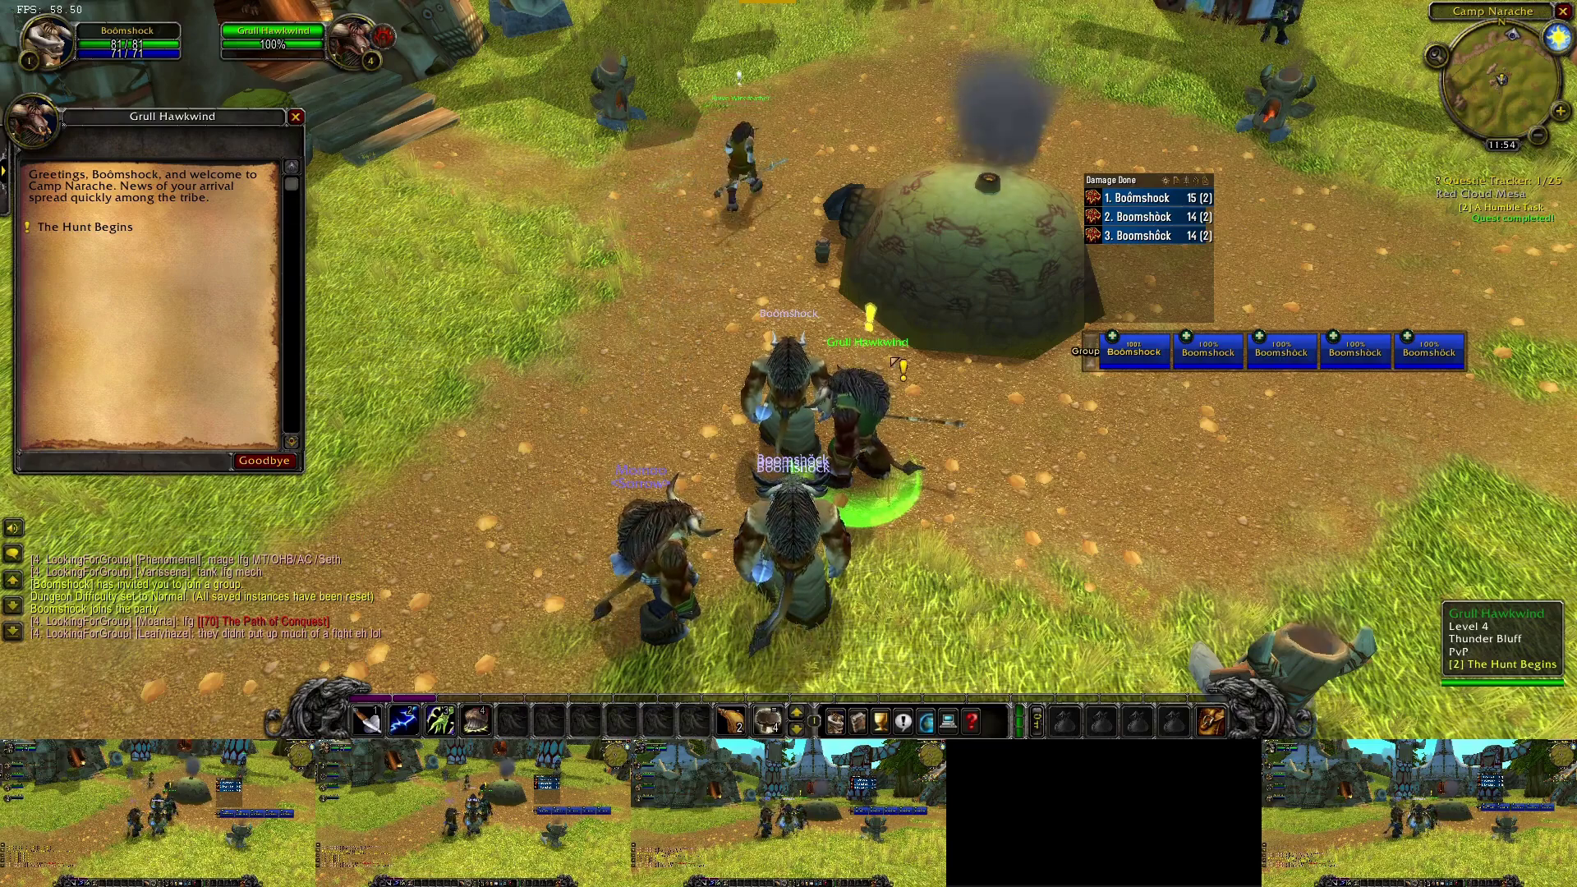
pyautogui.rightClick(1413, 837)
pyautogui.rightClick(793, 813)
pyautogui.rightClick(476, 813)
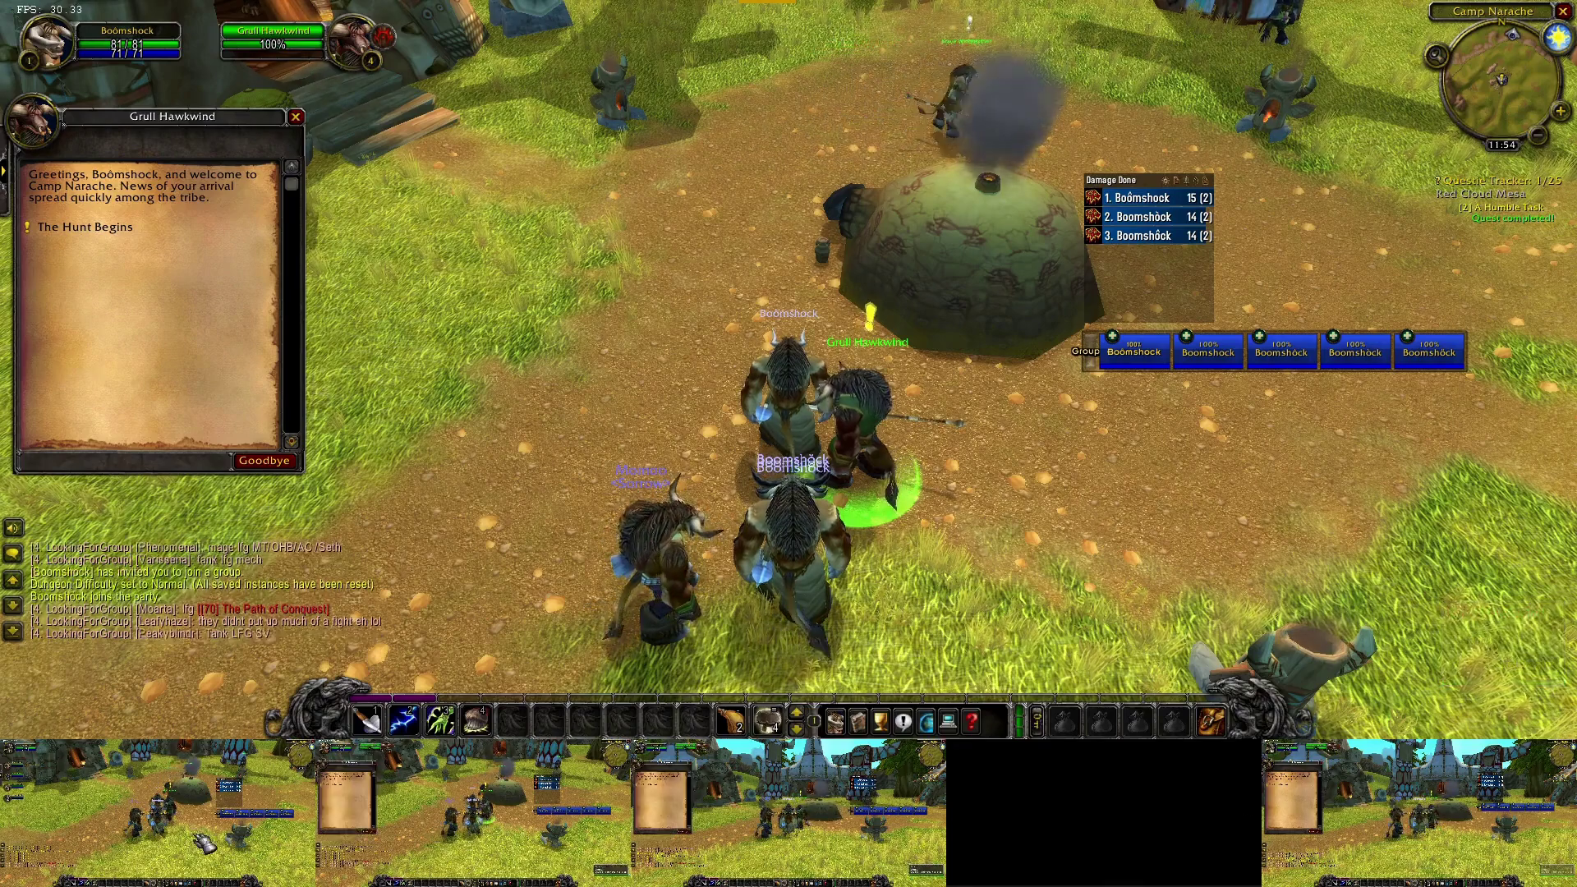
pyautogui.rightClick(168, 822)
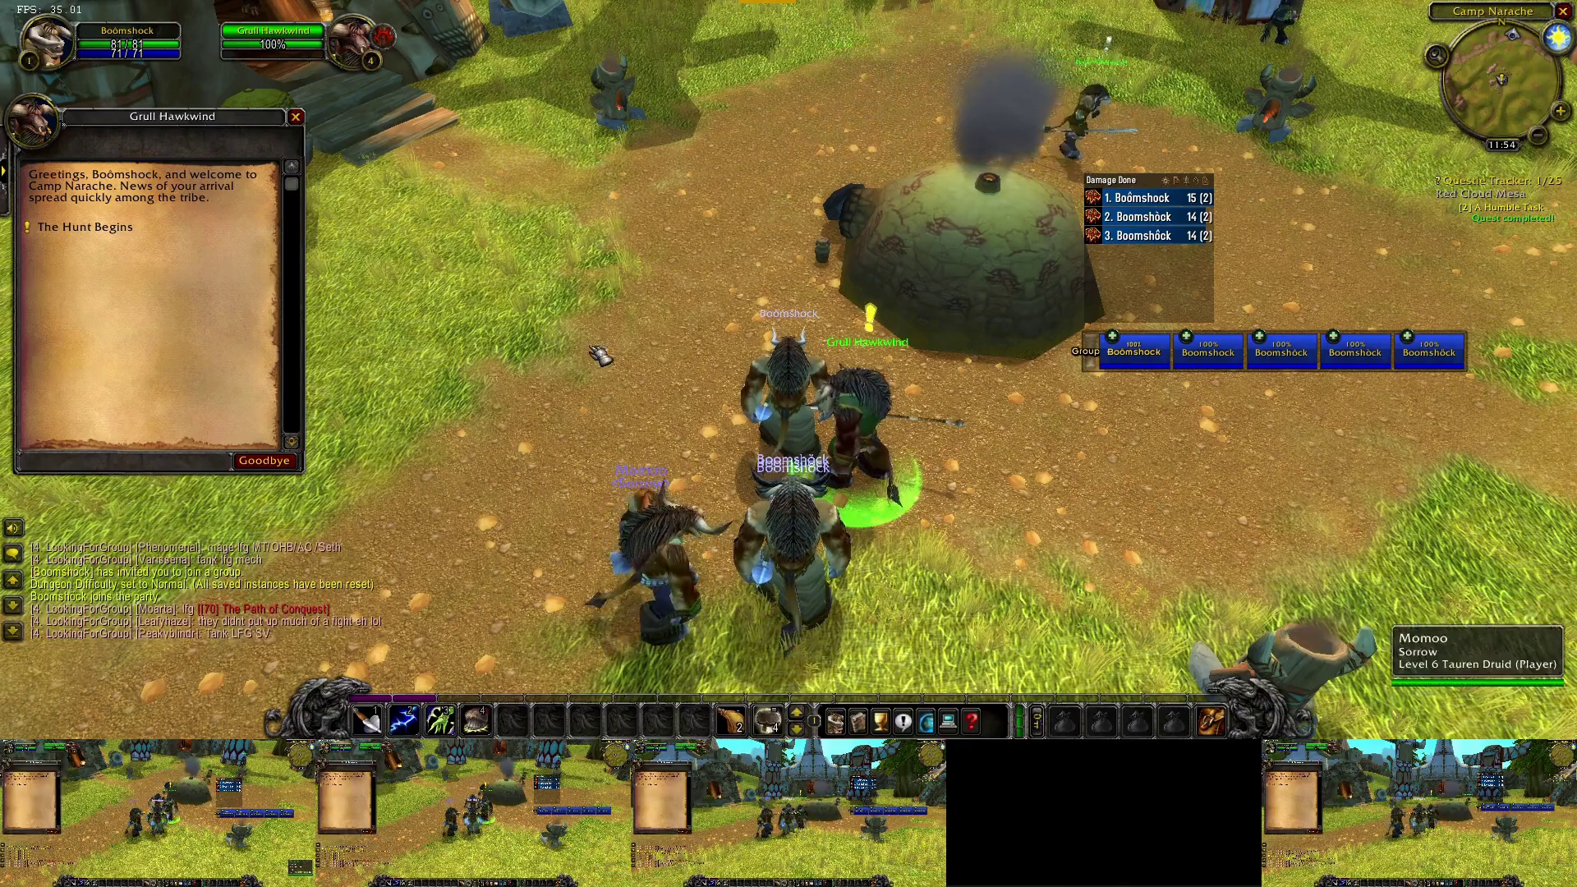
# - Open and accept the quest The Hunt Begins on each character
pyautogui.press('f')
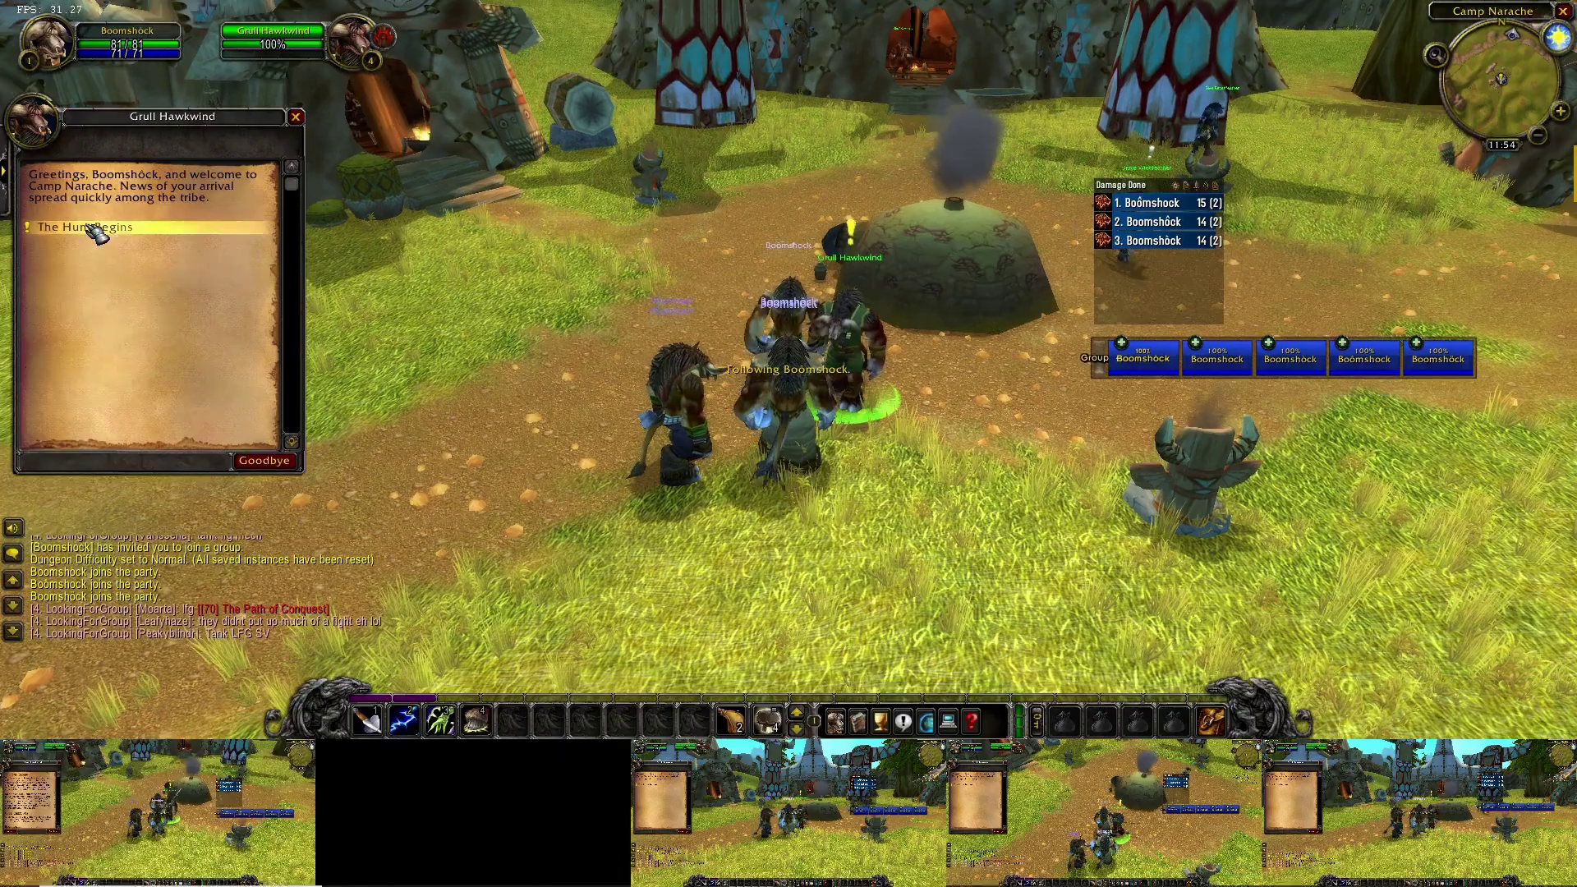
pyautogui.click(97, 227)
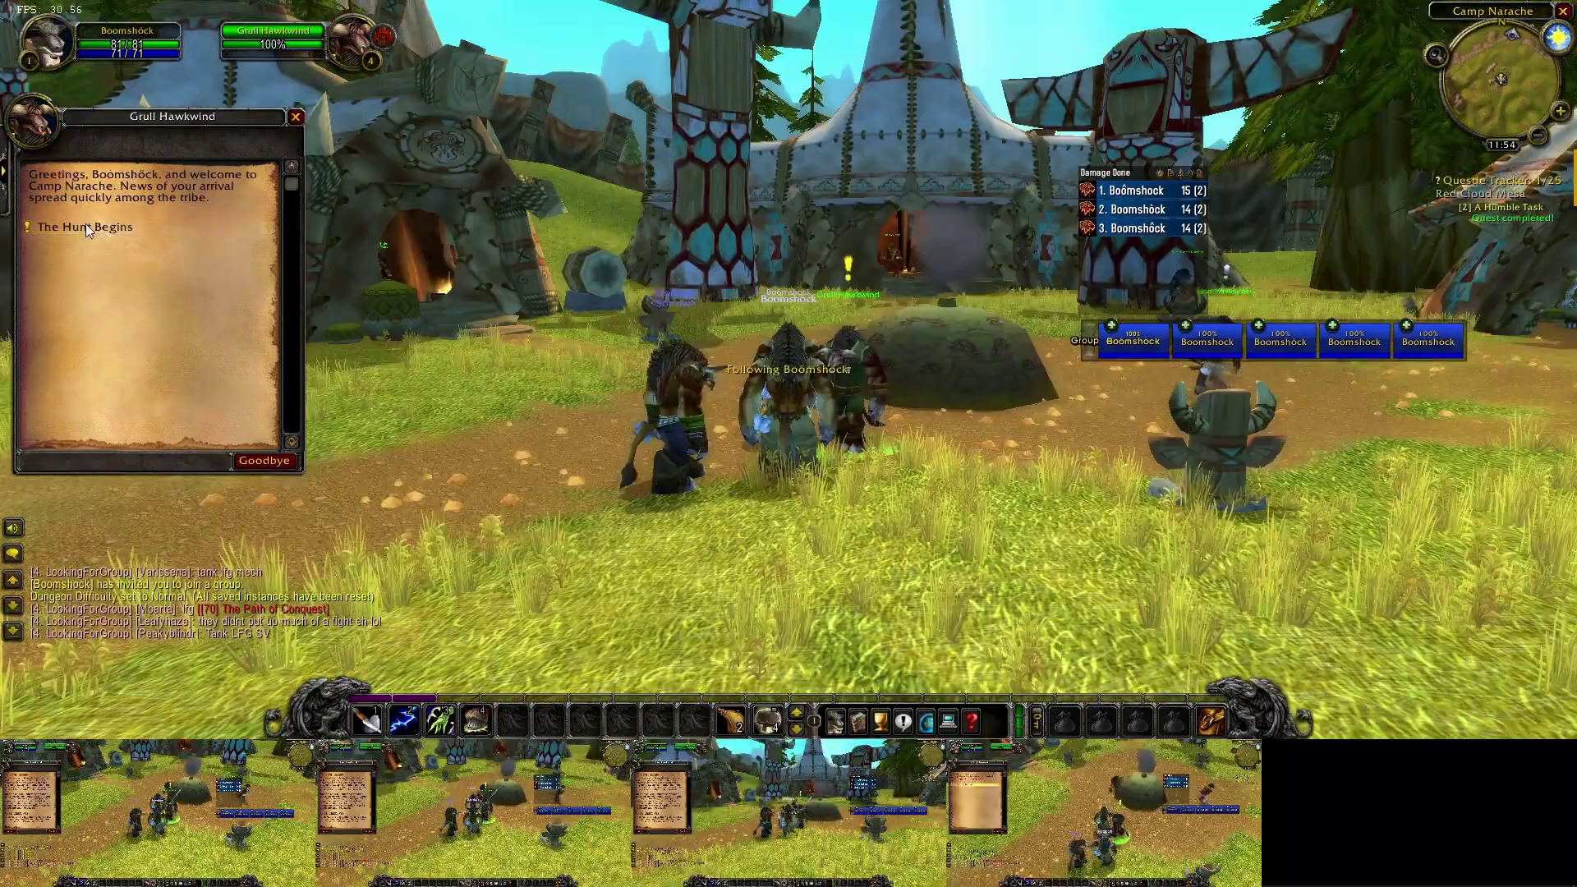
pyautogui.click(89, 230)
pyautogui.click(77, 460)
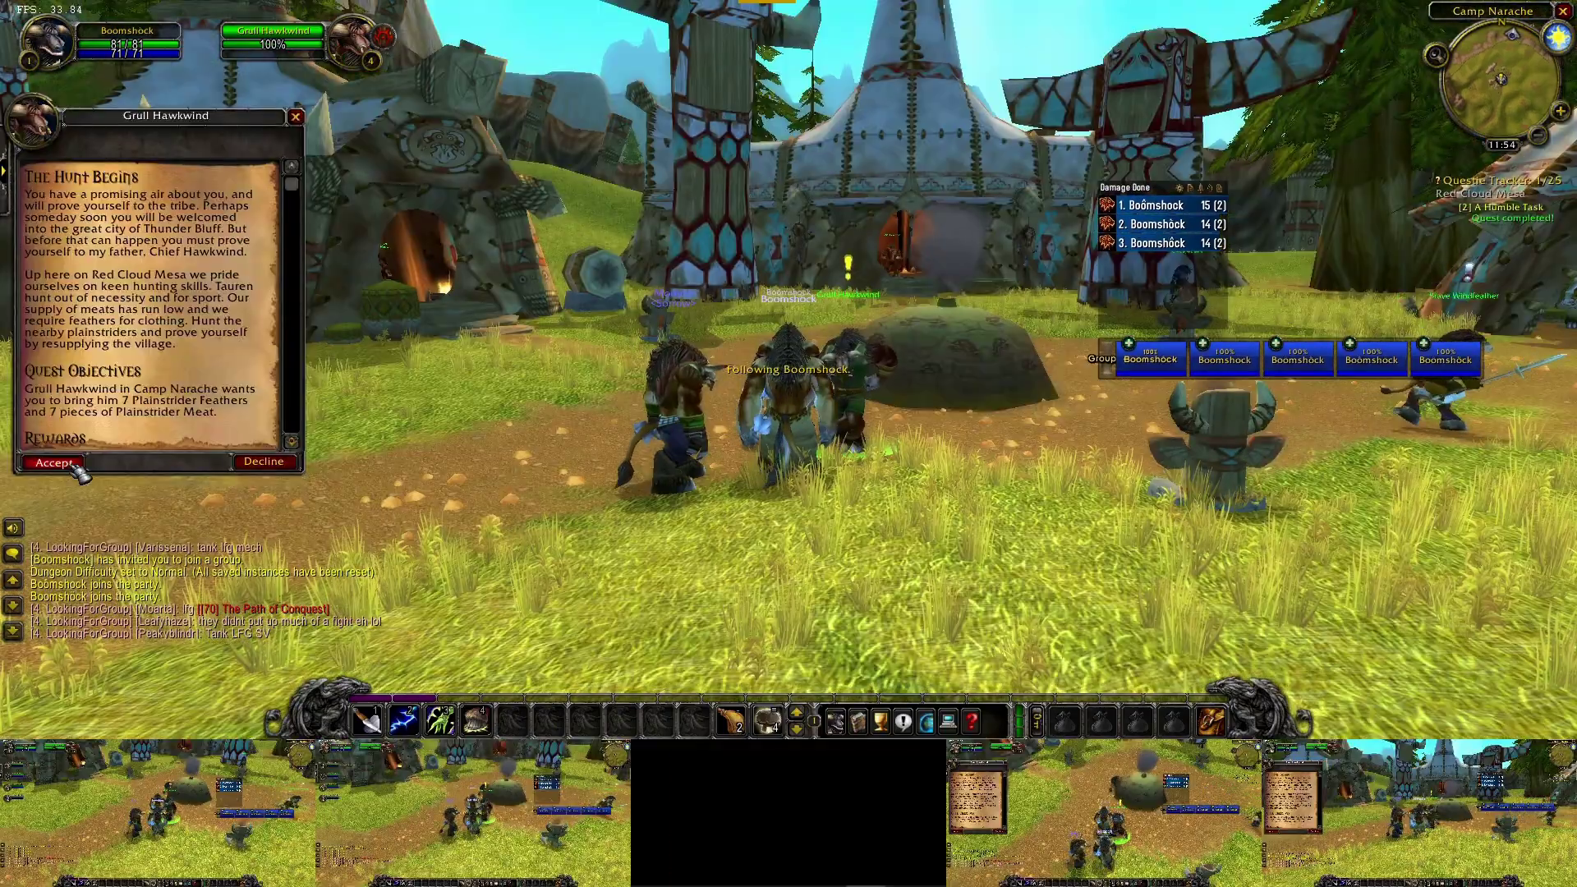
pyautogui.click(77, 468)
pyautogui.click(77, 469)
pyautogui.click(77, 469)
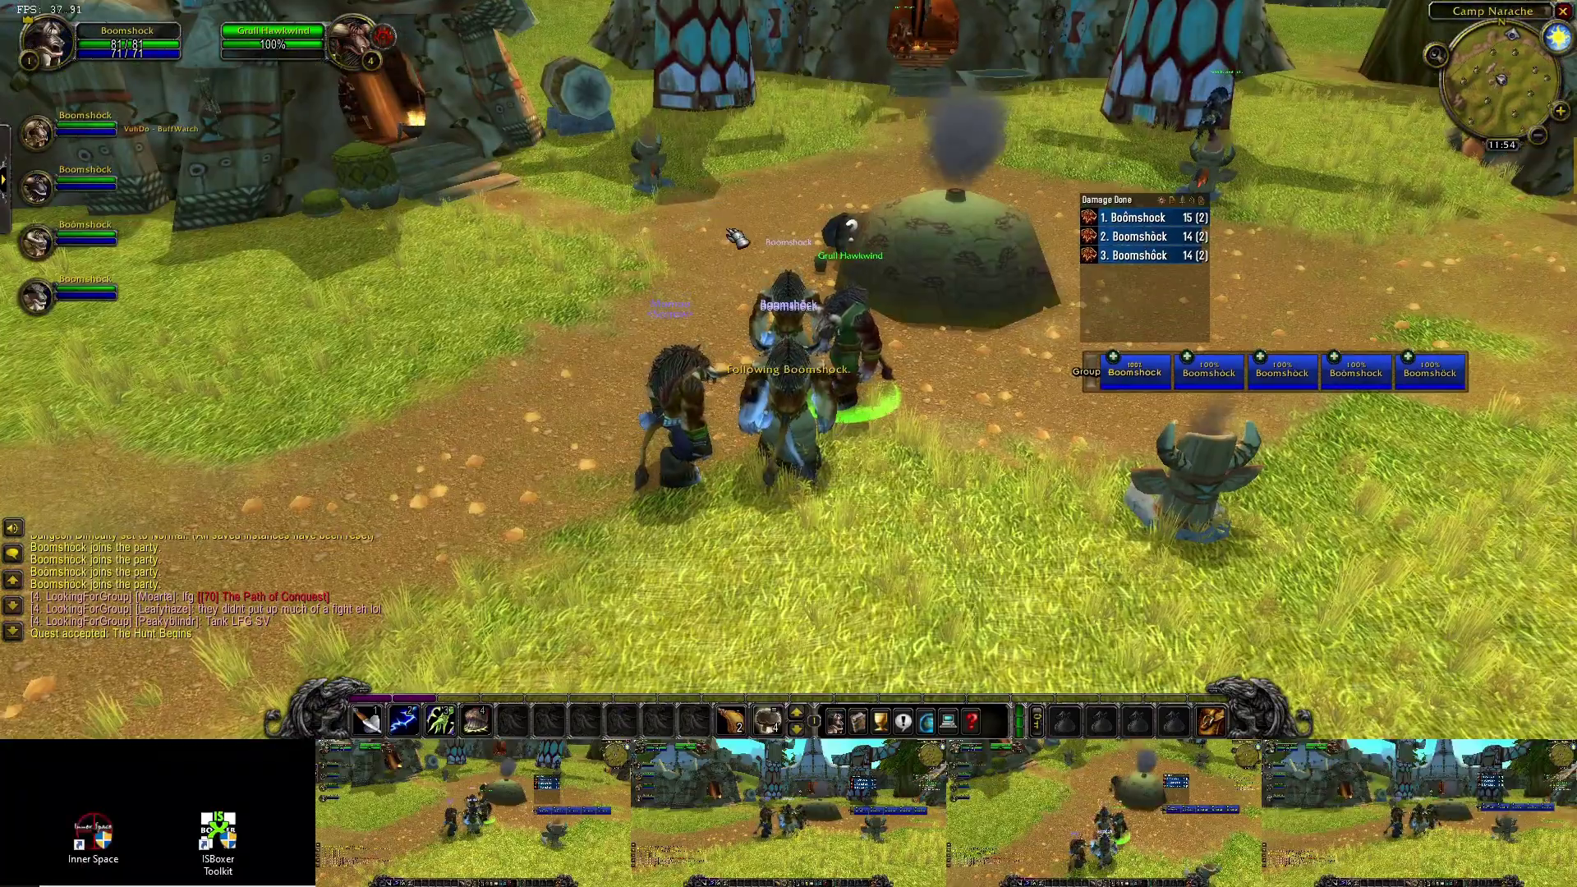
# - Run the party across the field and turn to face a Plainstrider
pyautogui.press('w')
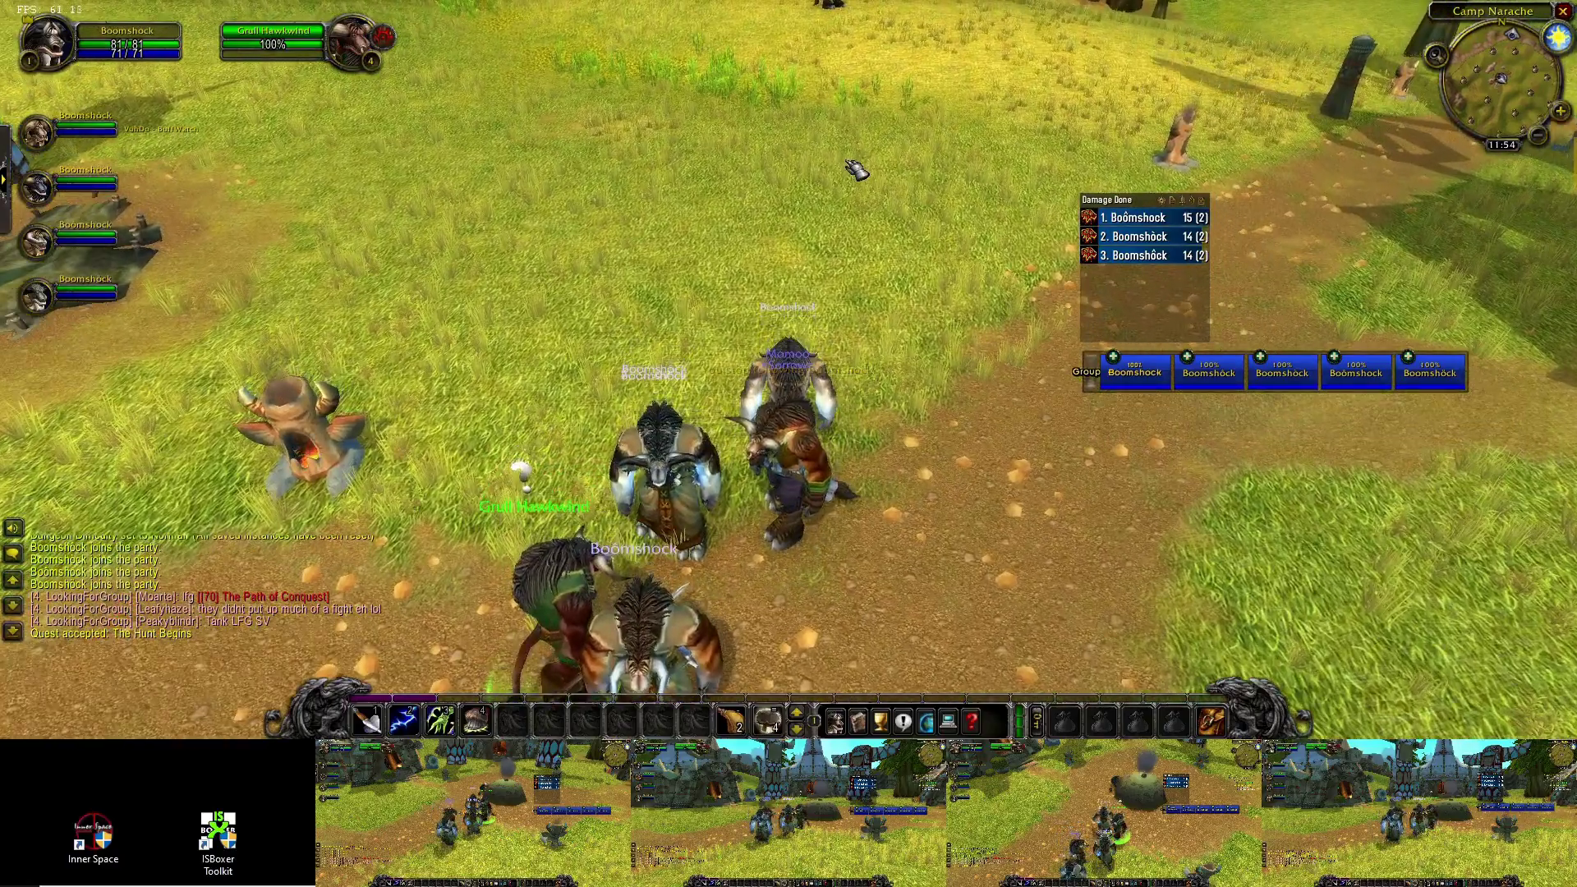
pyautogui.hotkey('ctrl', 'alt', 'm')
pyautogui.press('a')
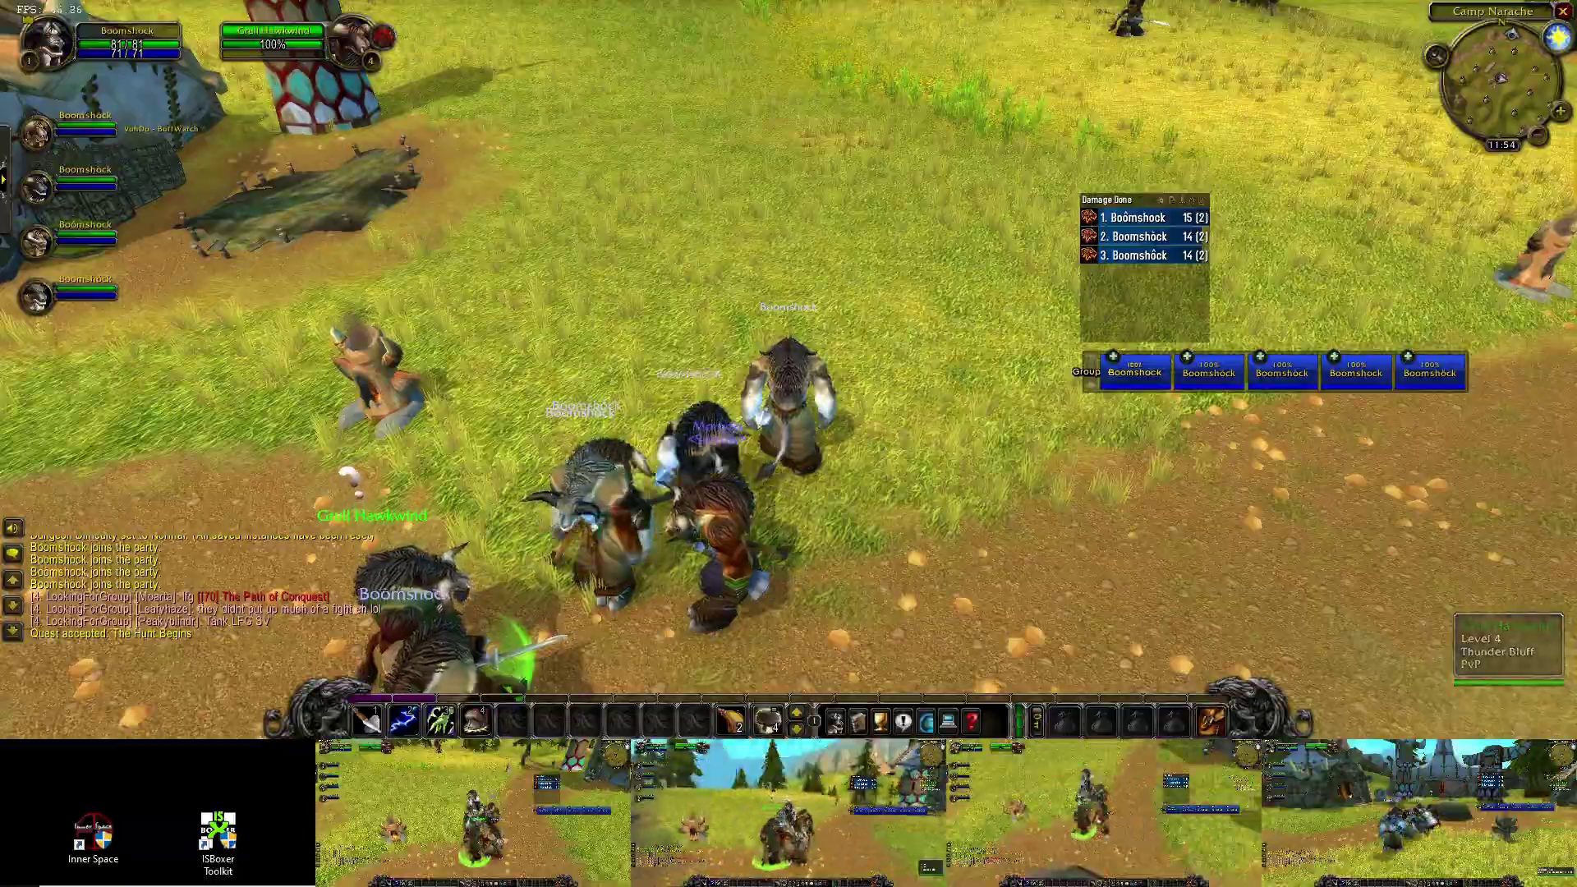
pyautogui.press('d')
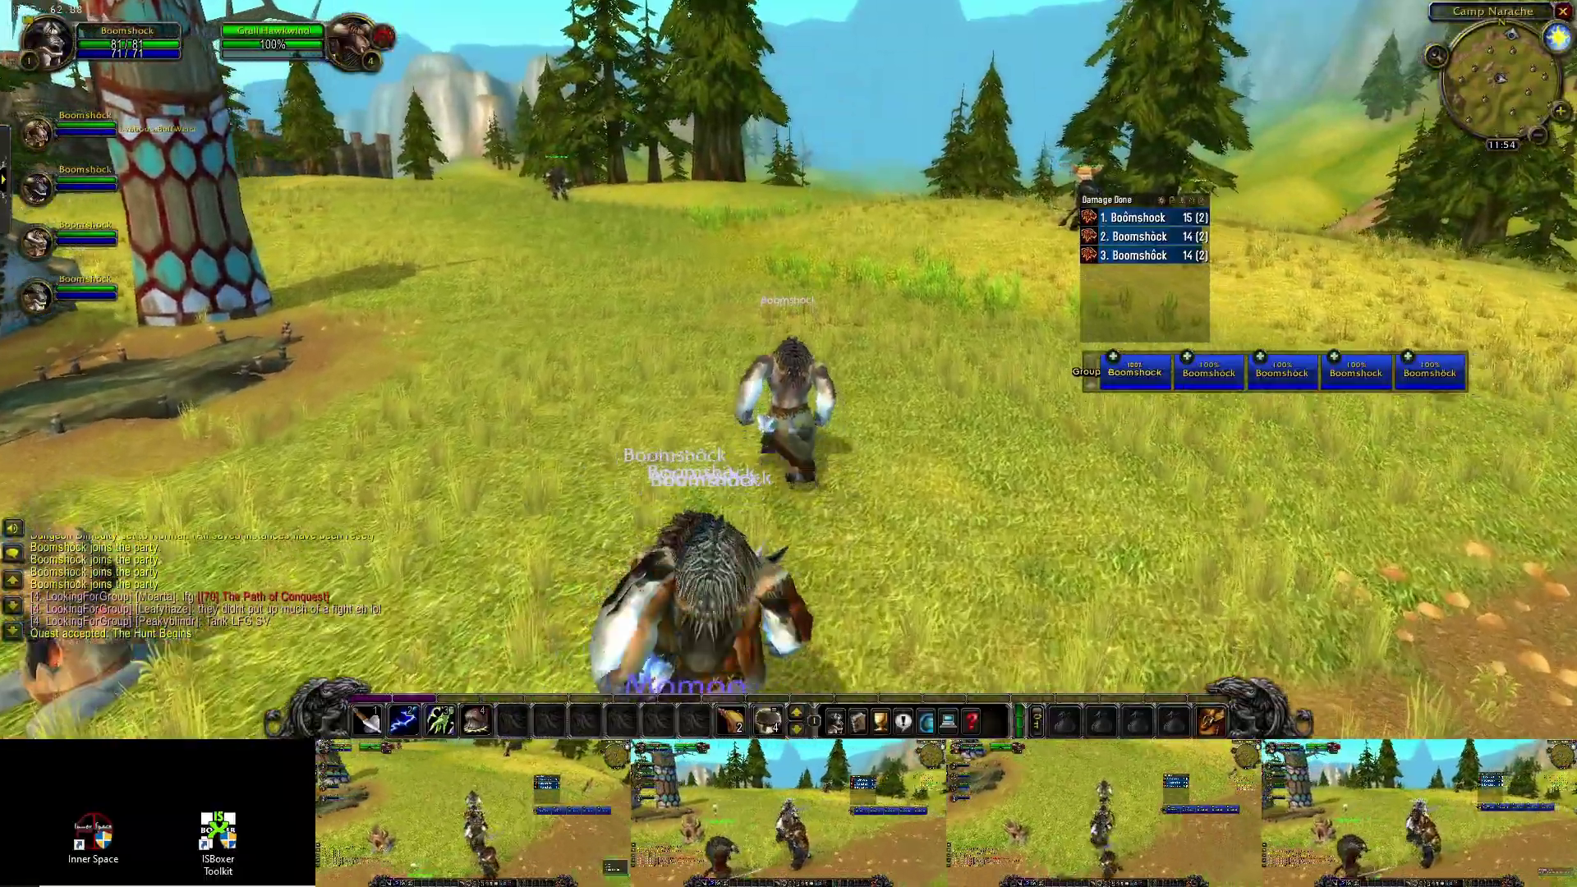
pyautogui.press('a')
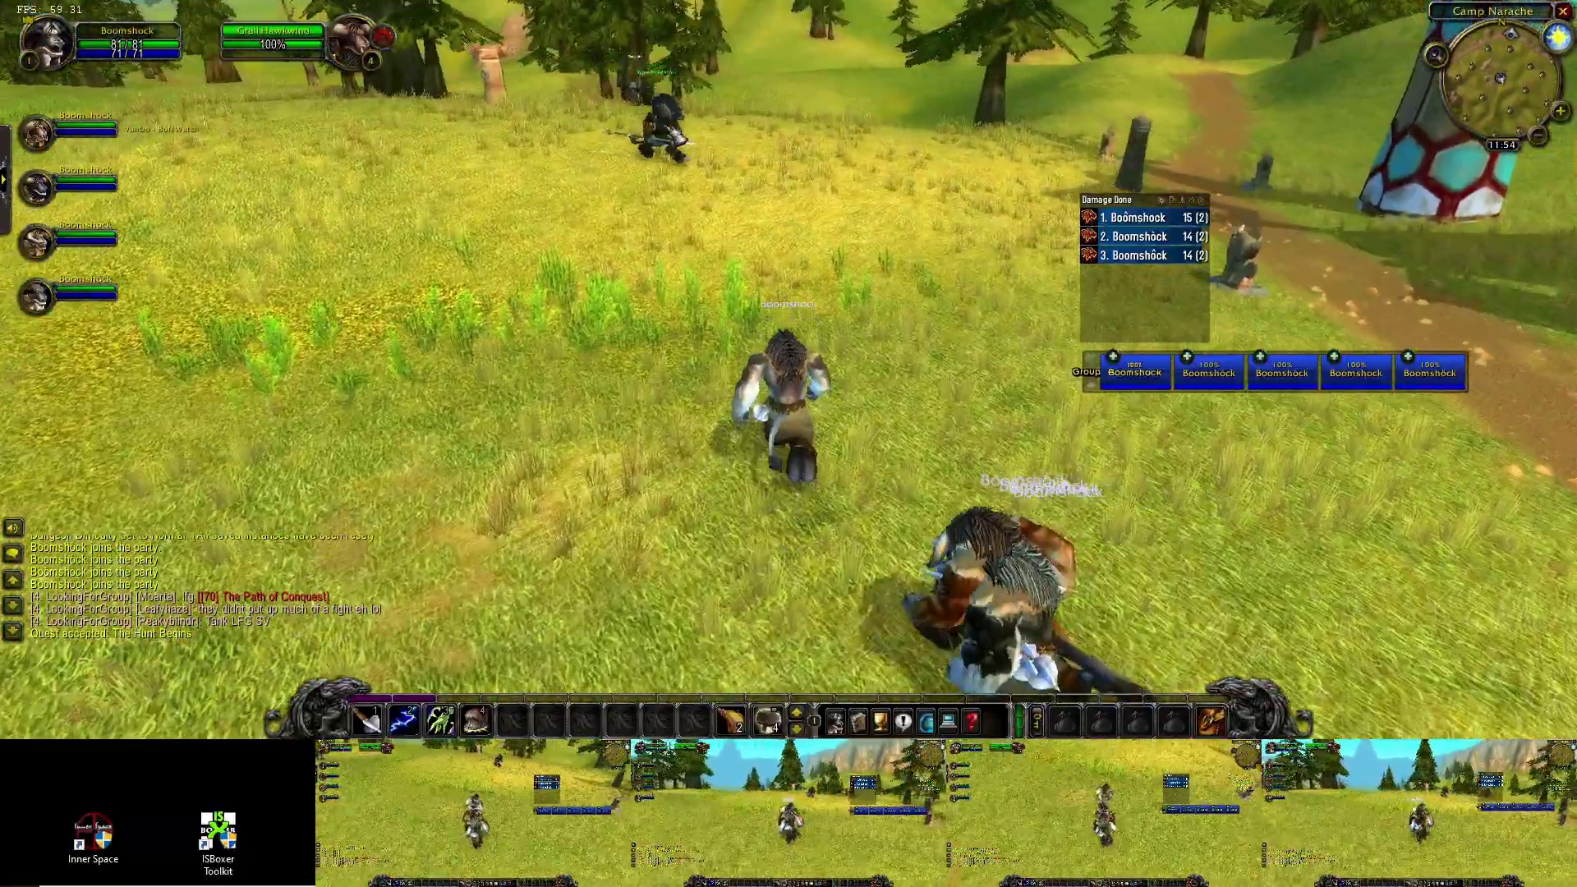
pyautogui.press('a')
# - Target and kill the Plainstrider, loot its corpse, and run back toward the village
pyautogui.press('Tab')
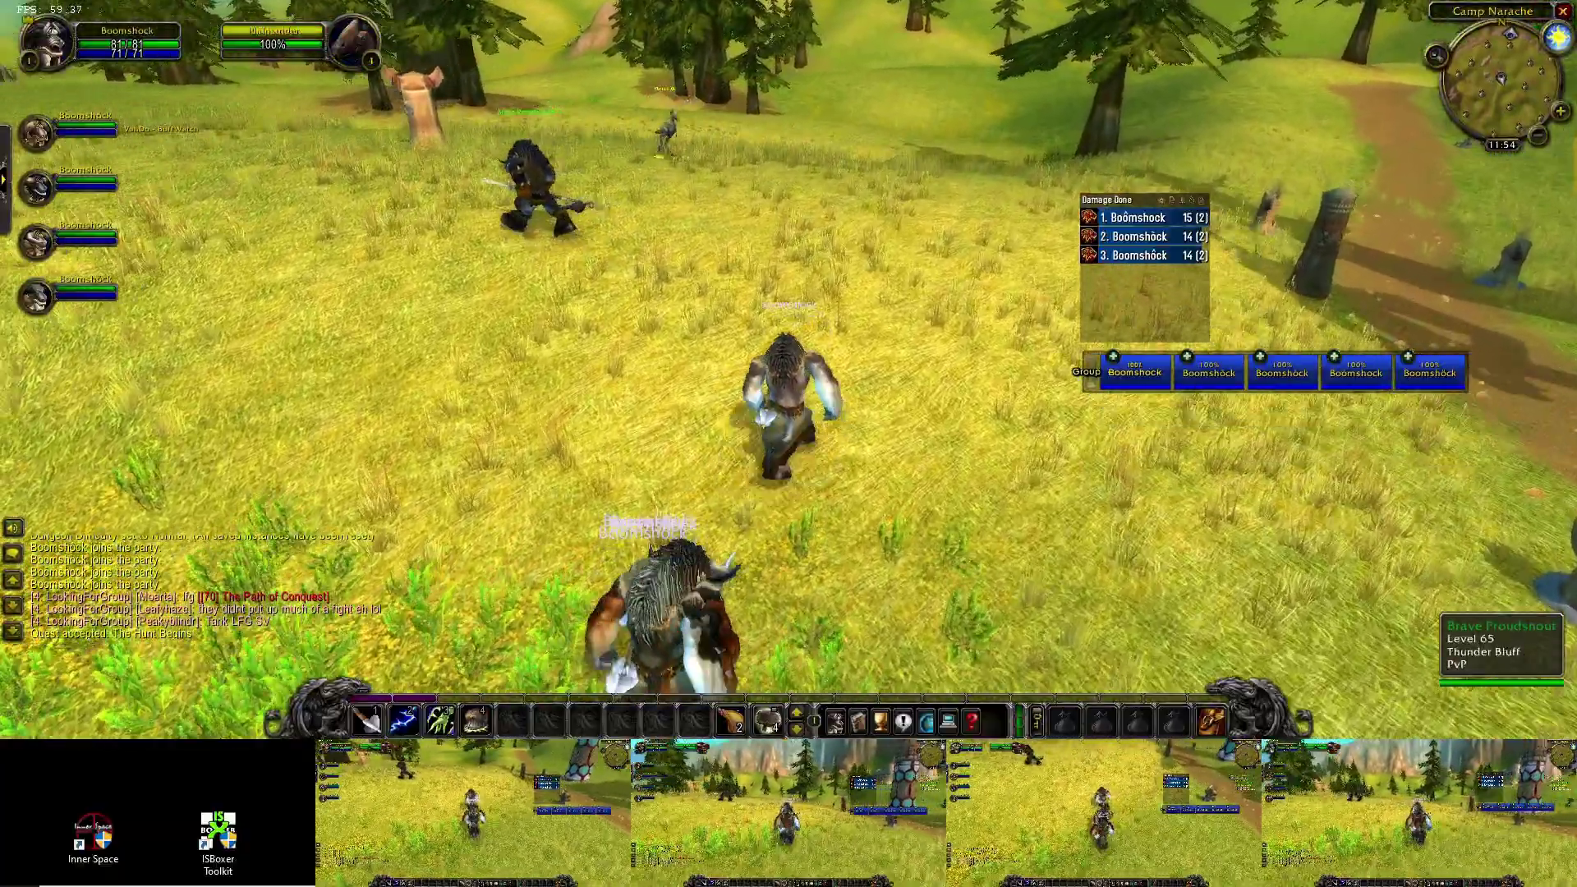
pyautogui.press('1')
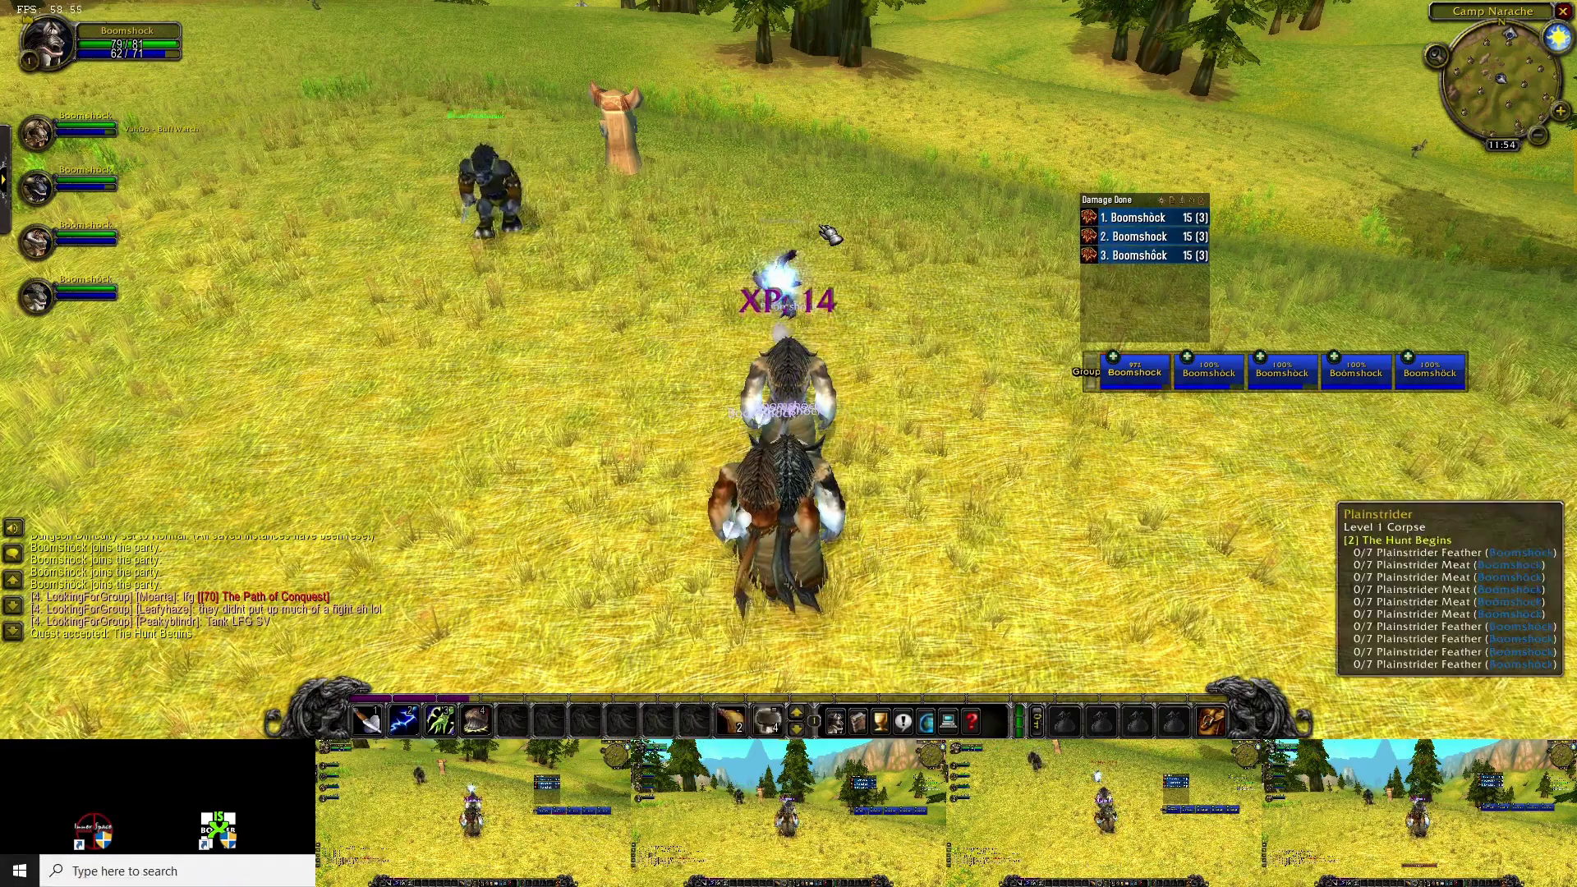
pyautogui.rightClick(840, 257)
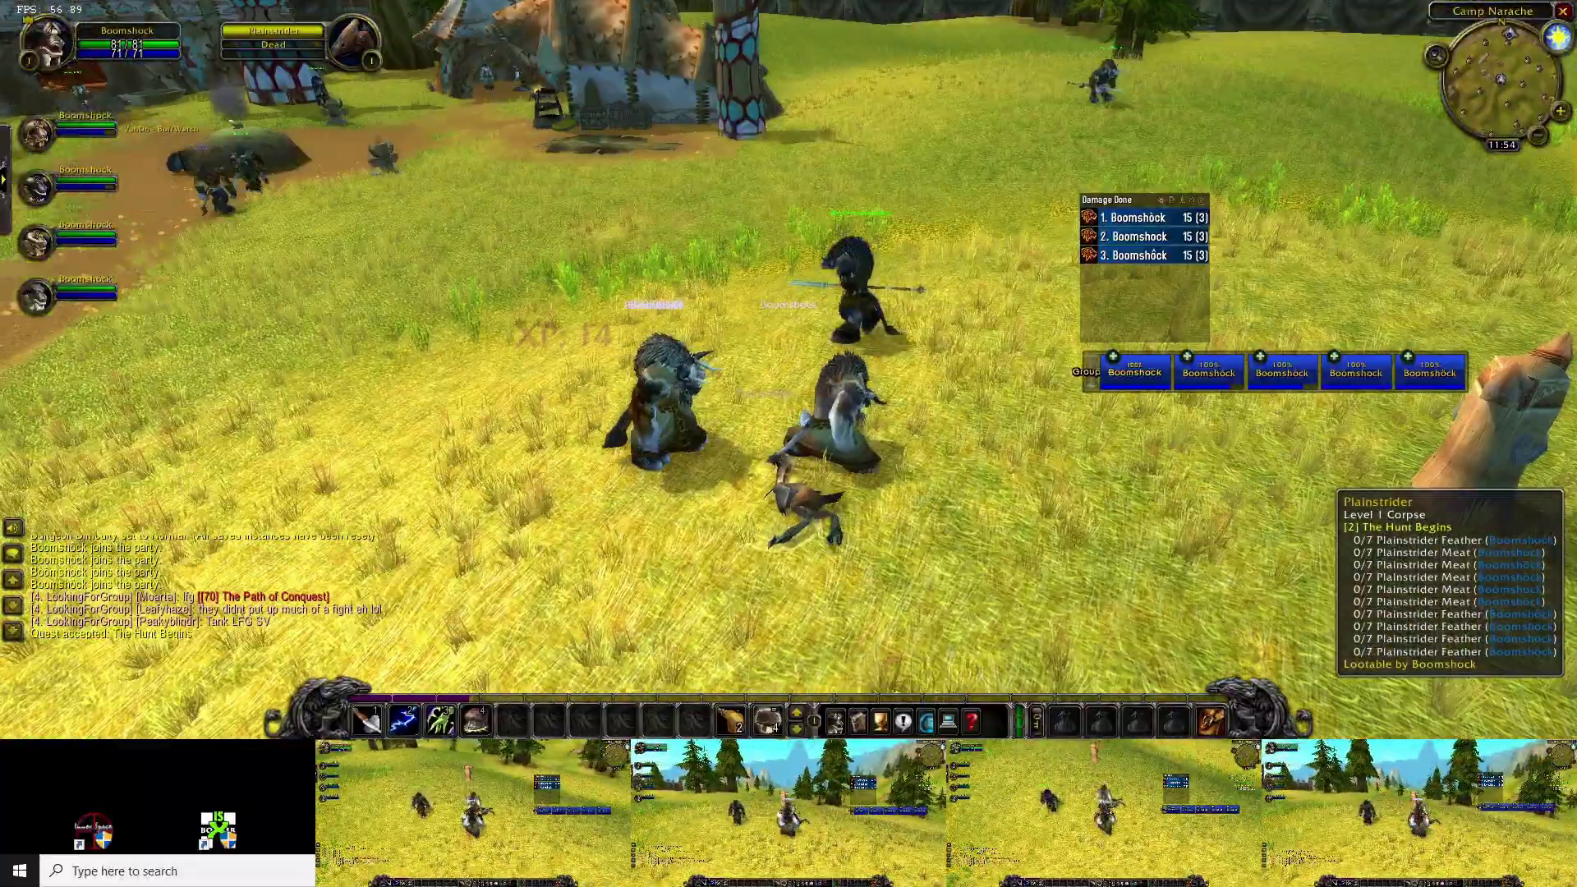
pyautogui.rightClick(805, 509)
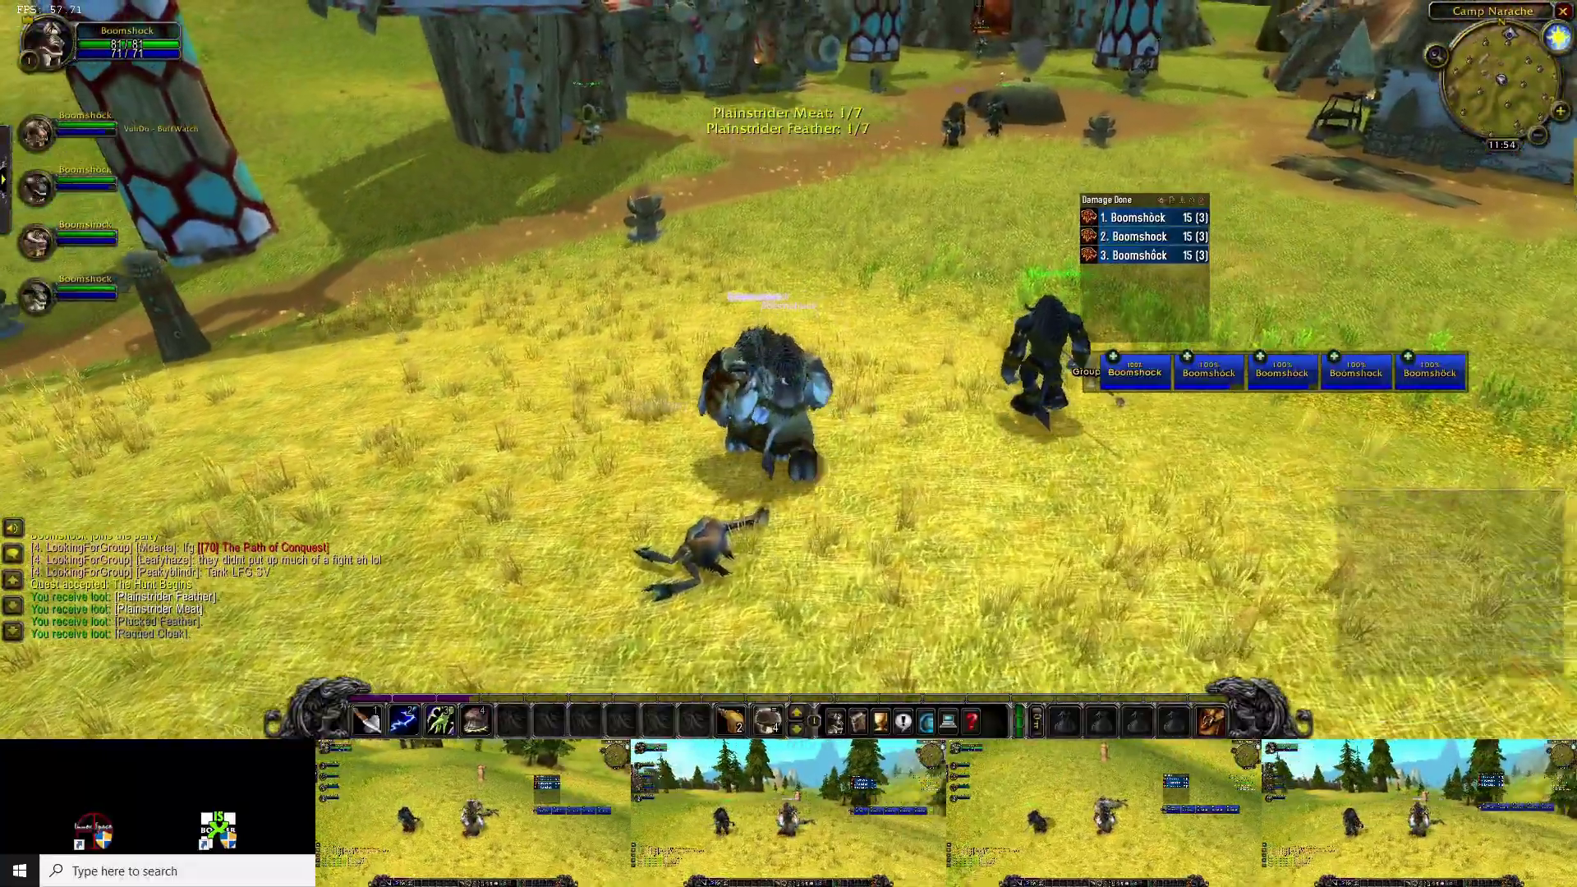
pyautogui.press('w')
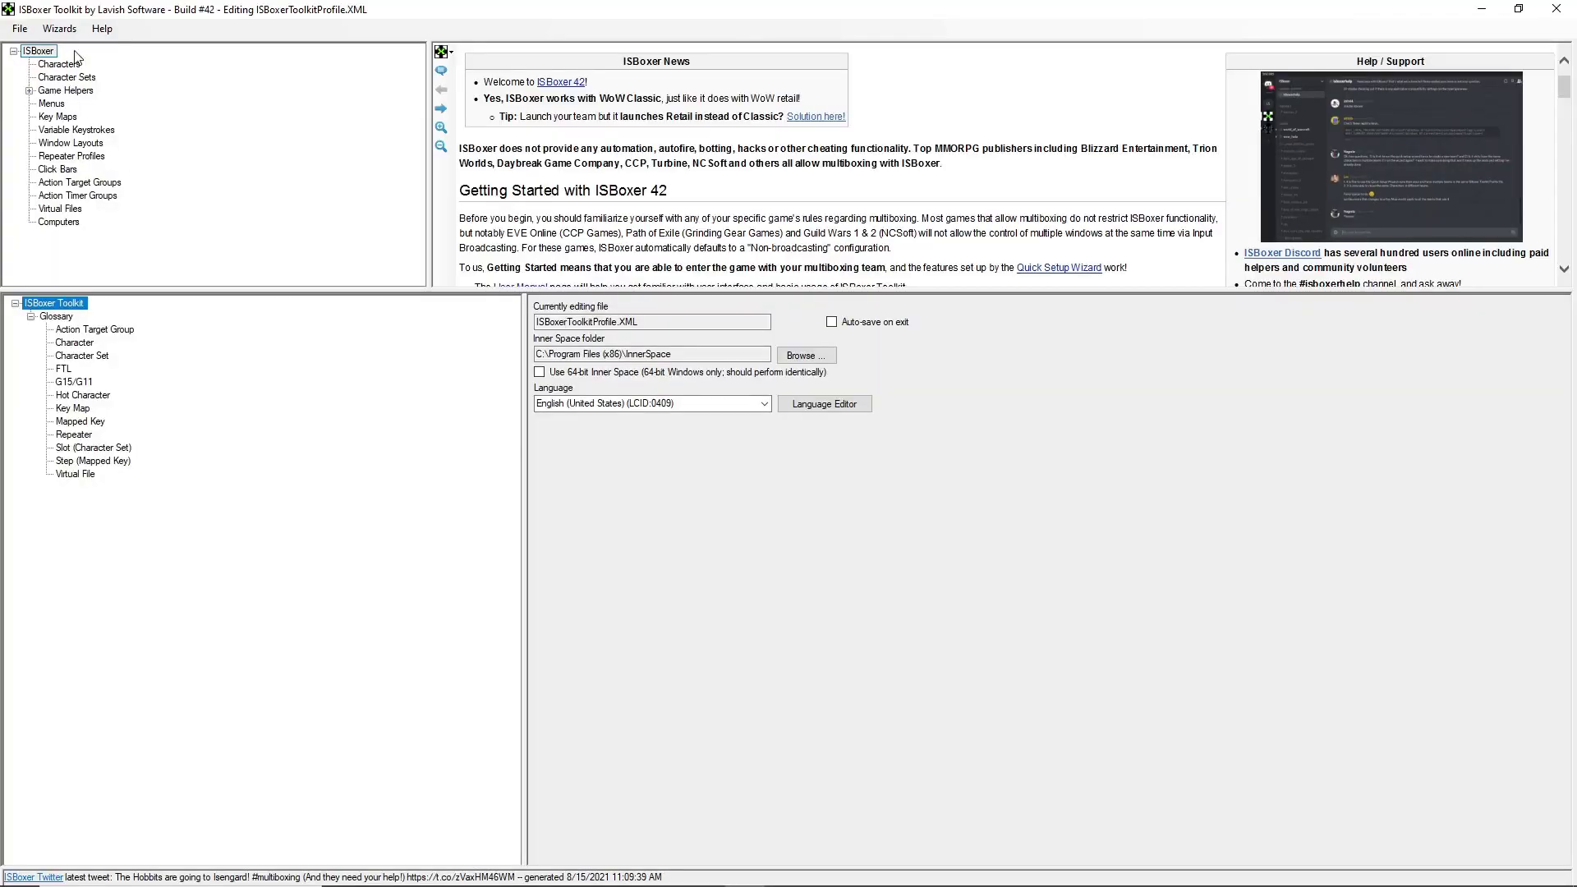
# - Start the Quick Setup Wizard and choose World of Warcraft as the game
pyautogui.click(59, 28)
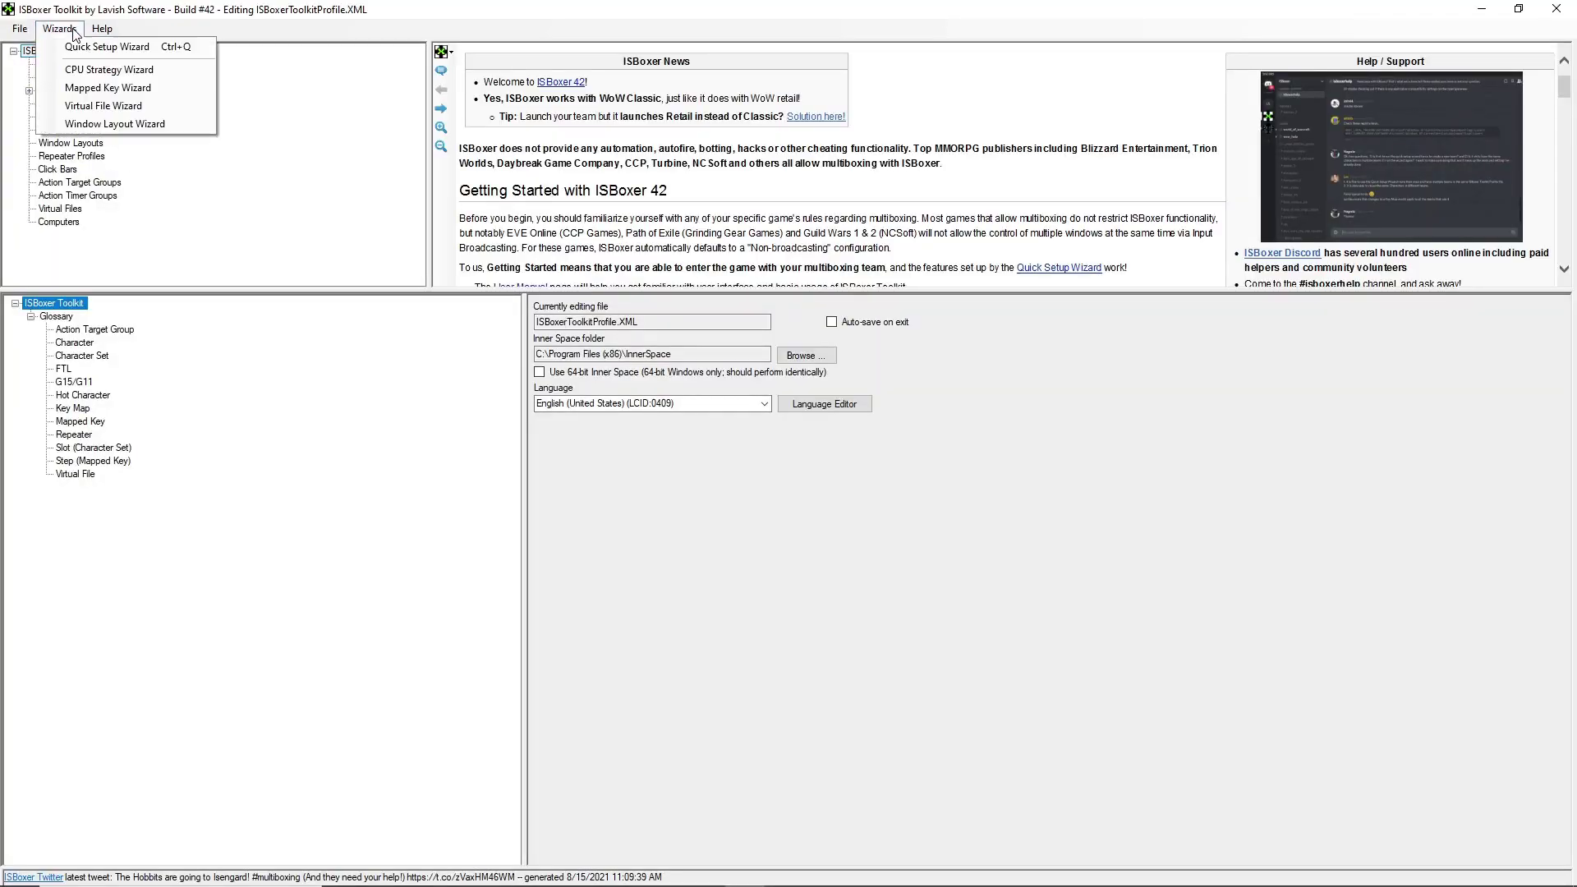
pyautogui.click(107, 47)
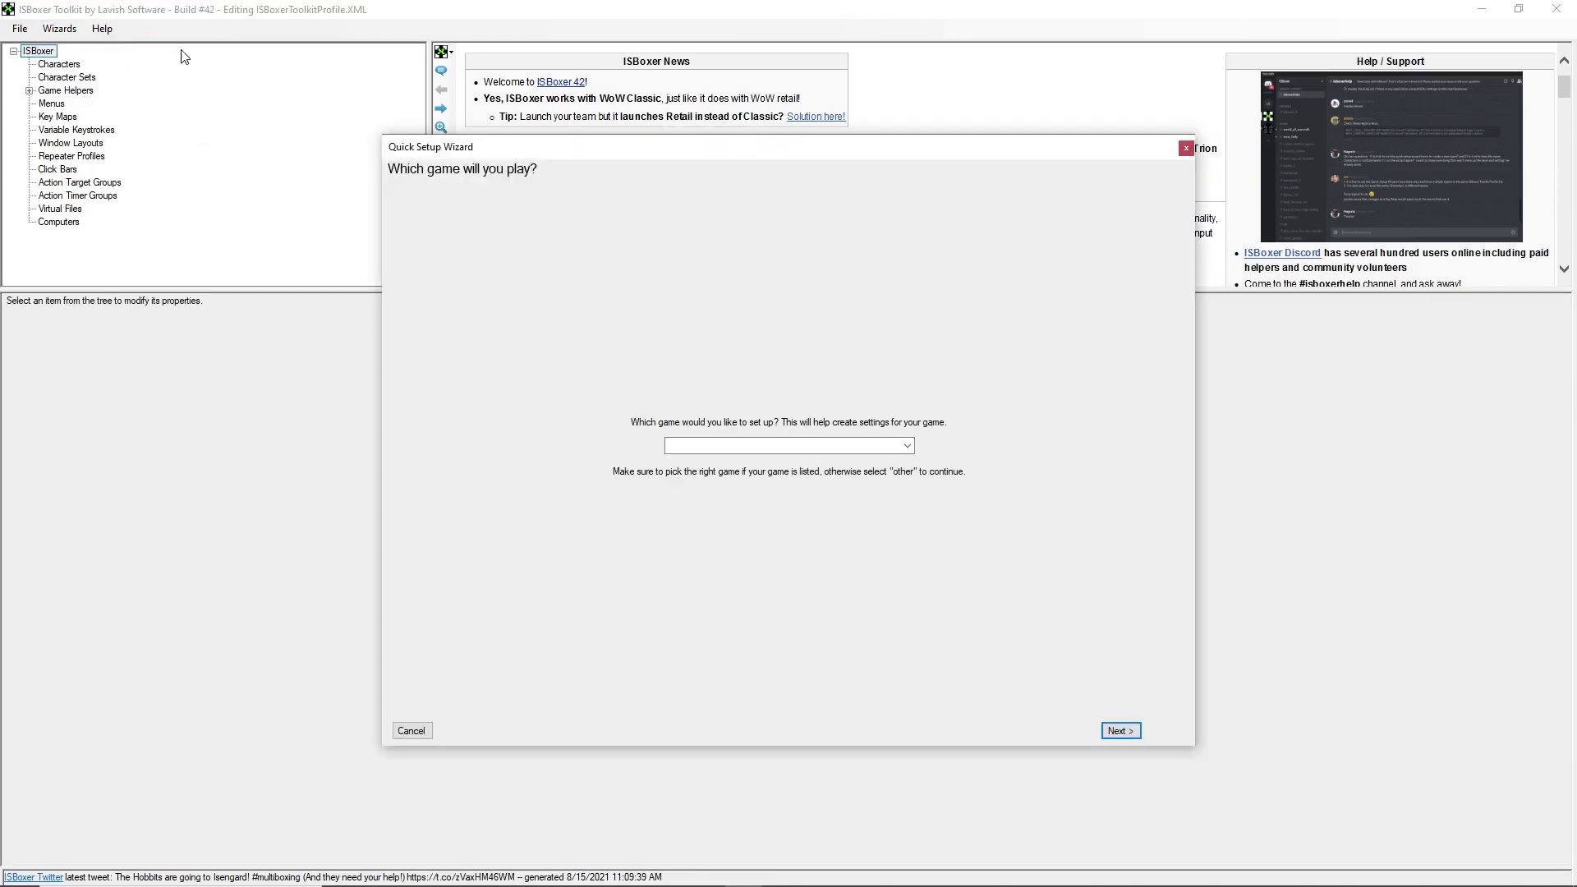
pyautogui.click(907, 445)
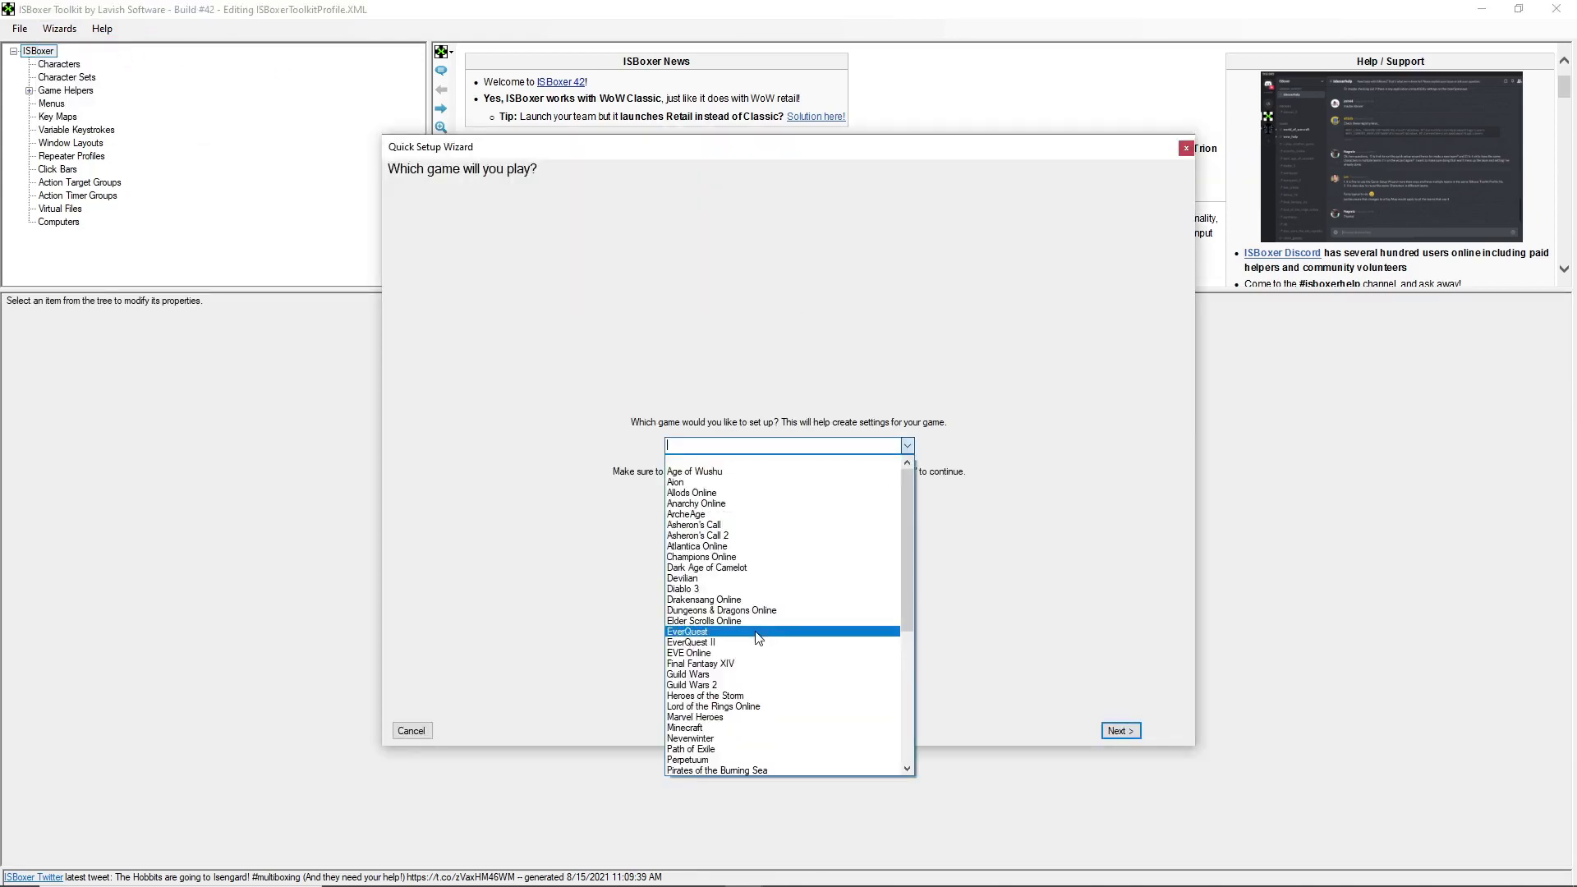
pyautogui.scroll(-5, 740, 657)
pyautogui.click(733, 743)
pyautogui.click(1105, 731)
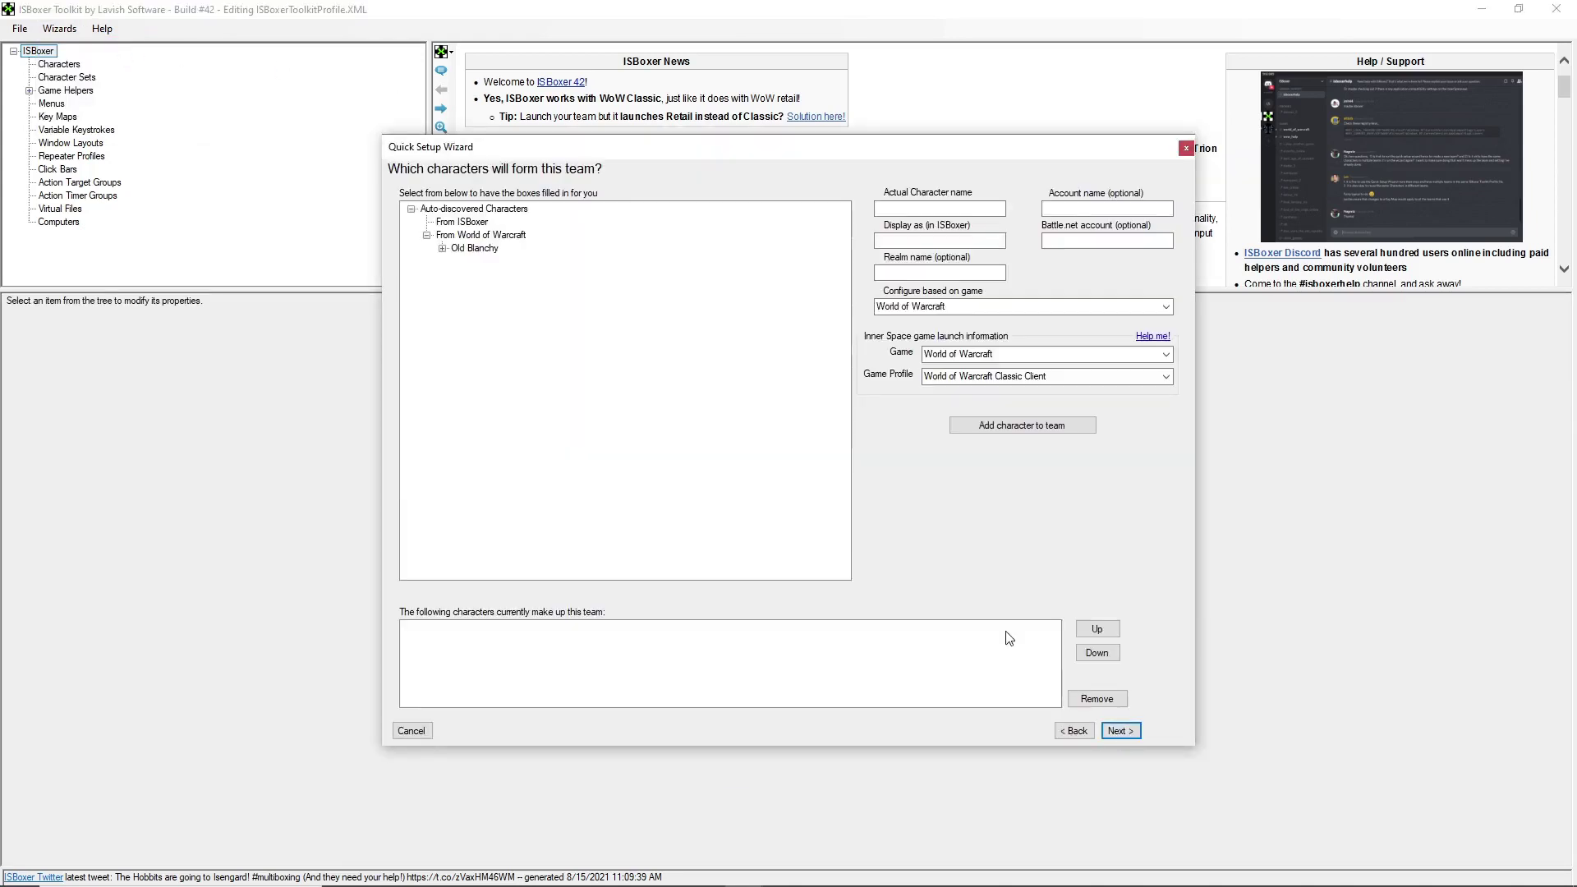
# - Add the five Old Blanchy realm characters to the team as slots 1–5
pyautogui.click(442, 248)
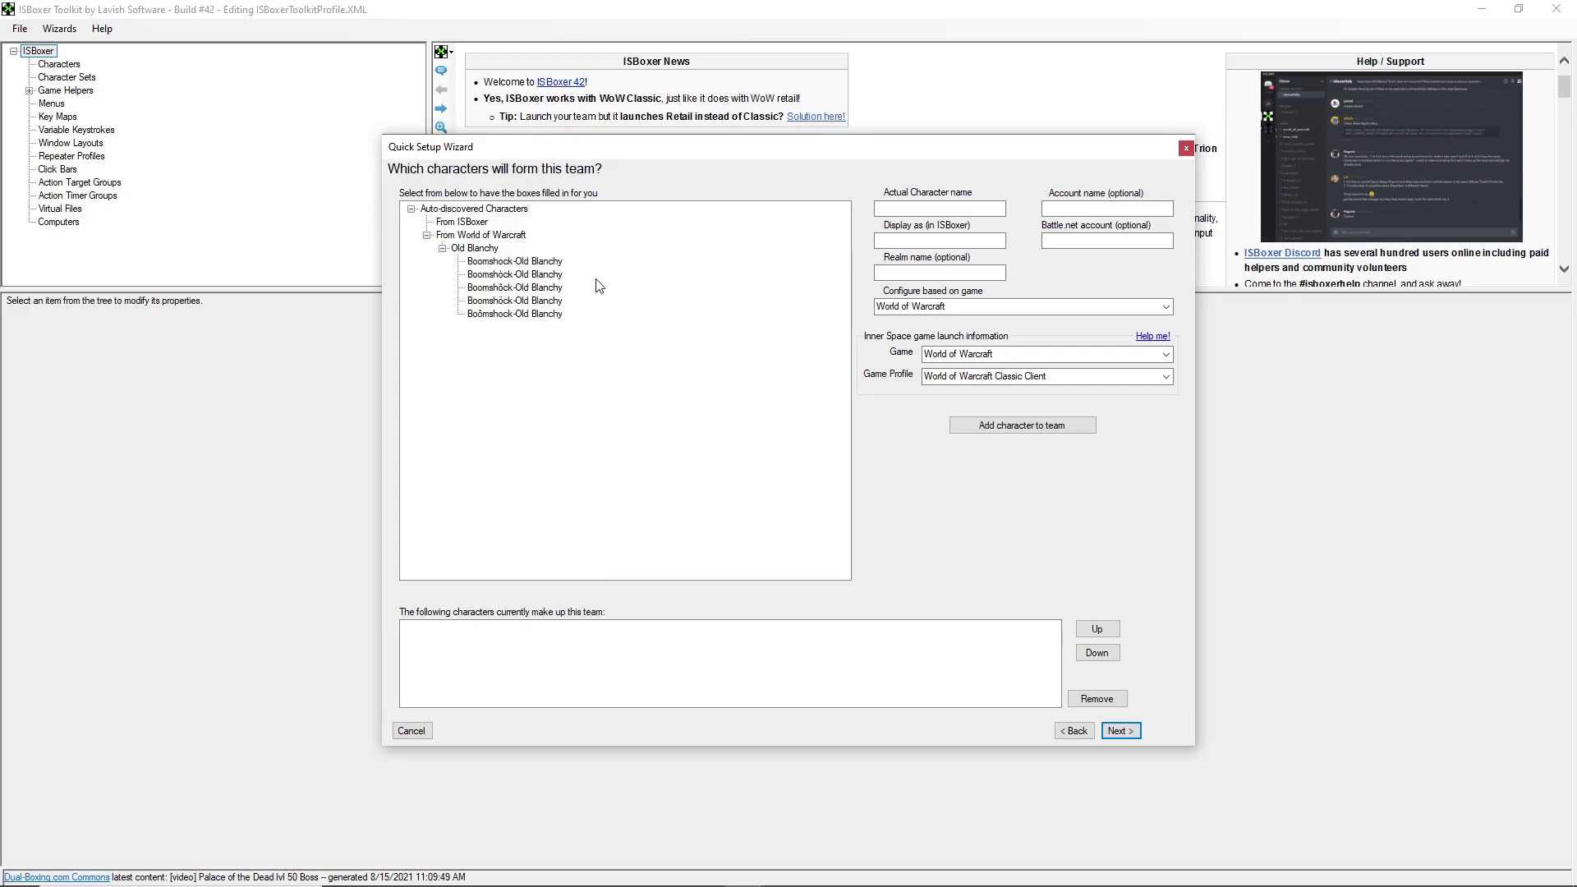
pyautogui.click(535, 262)
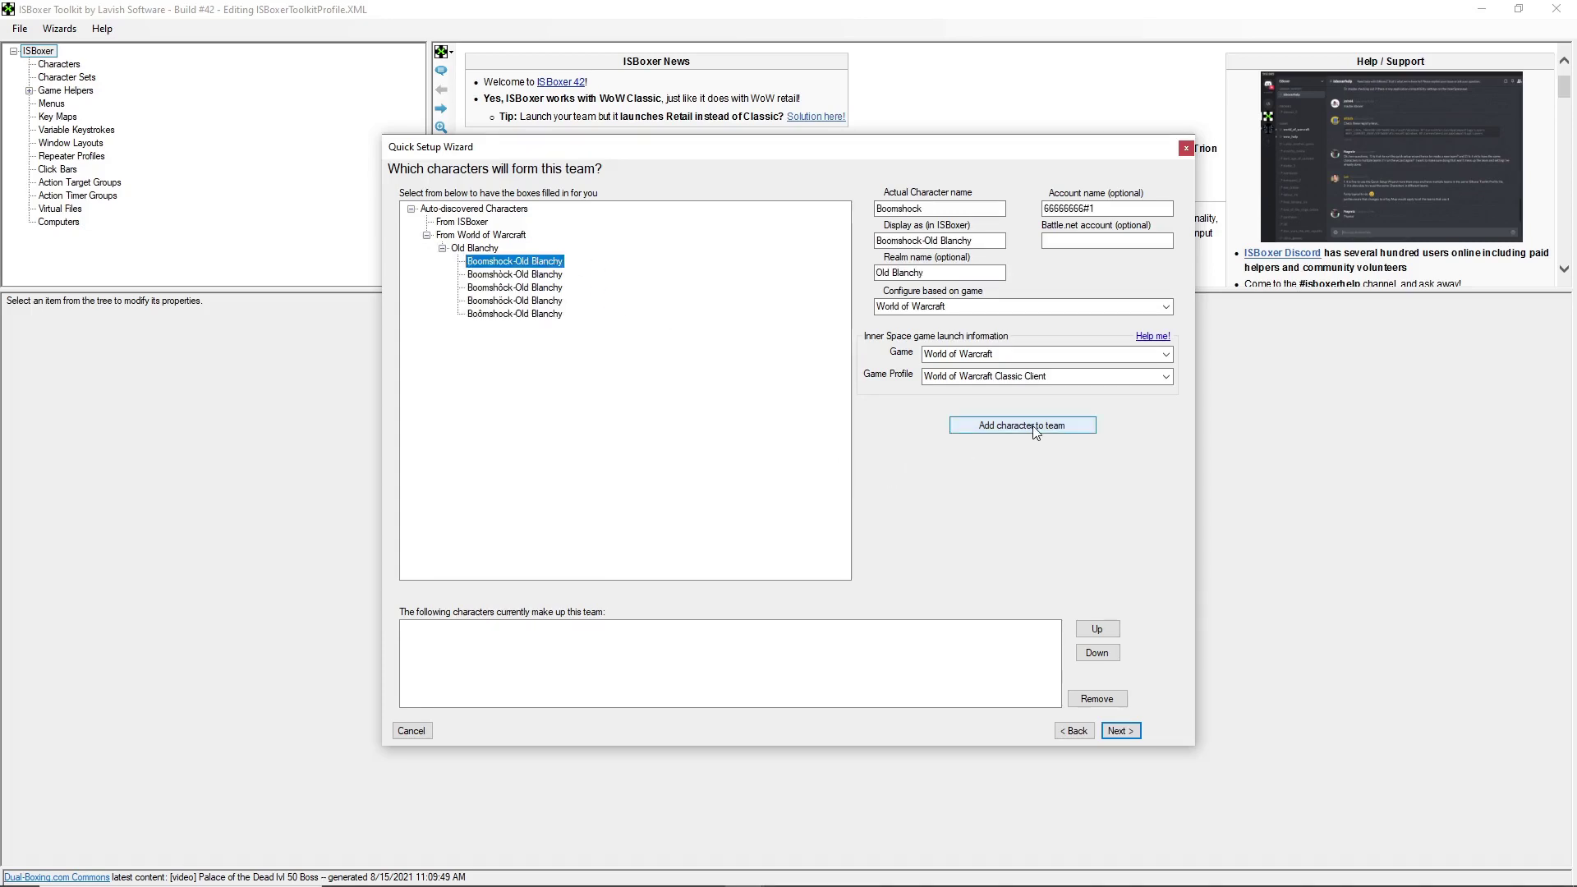
pyautogui.click(1000, 433)
pyautogui.click(1000, 433)
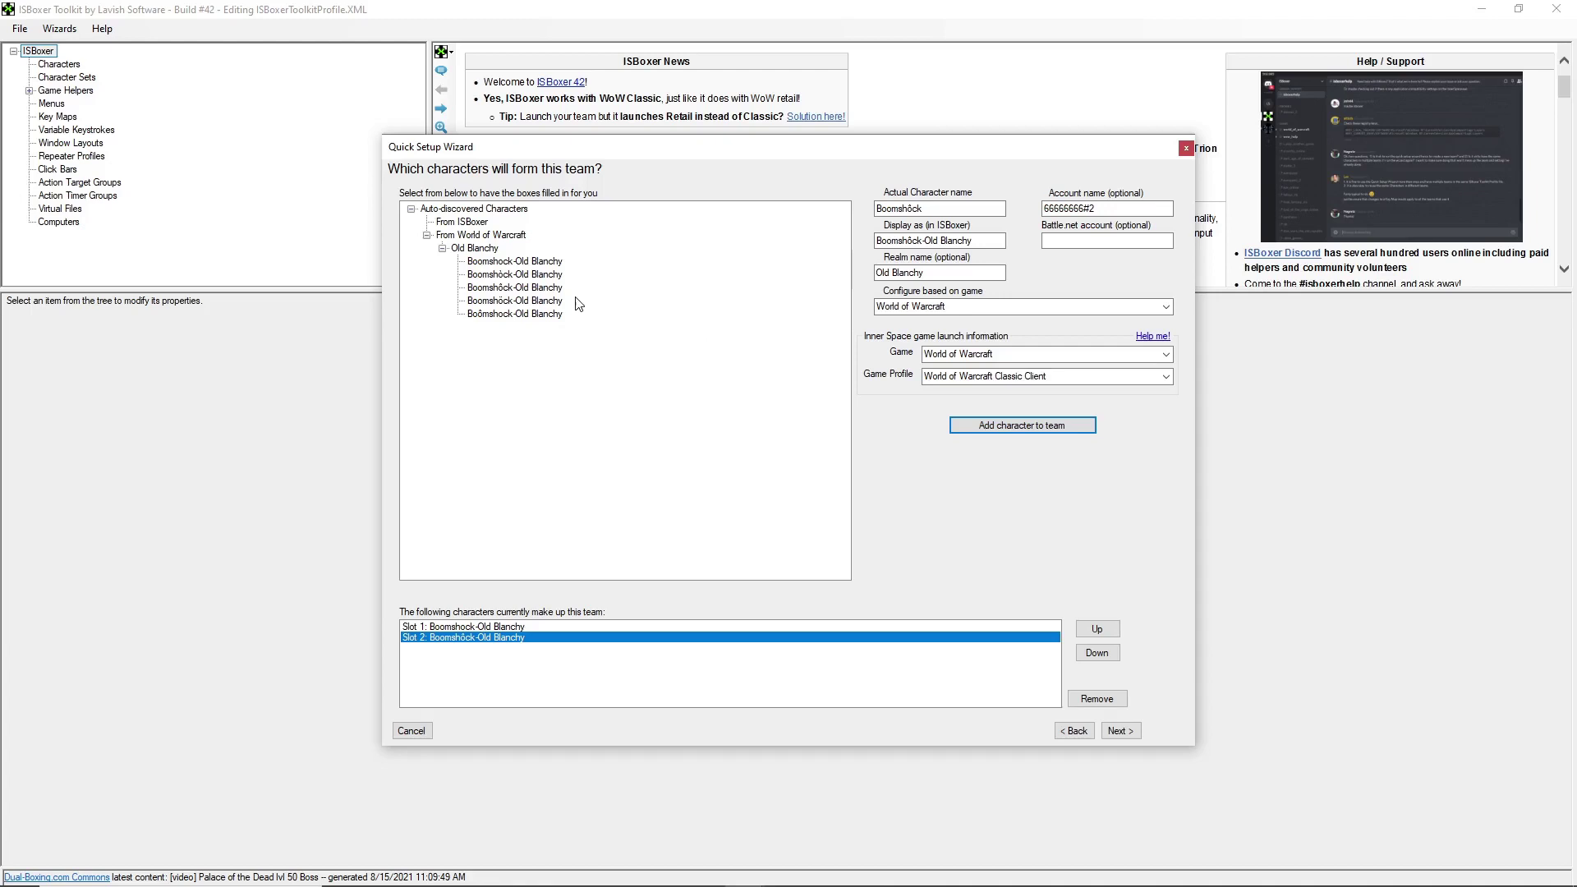
pyautogui.click(522, 275)
pyautogui.click(980, 425)
pyautogui.click(532, 315)
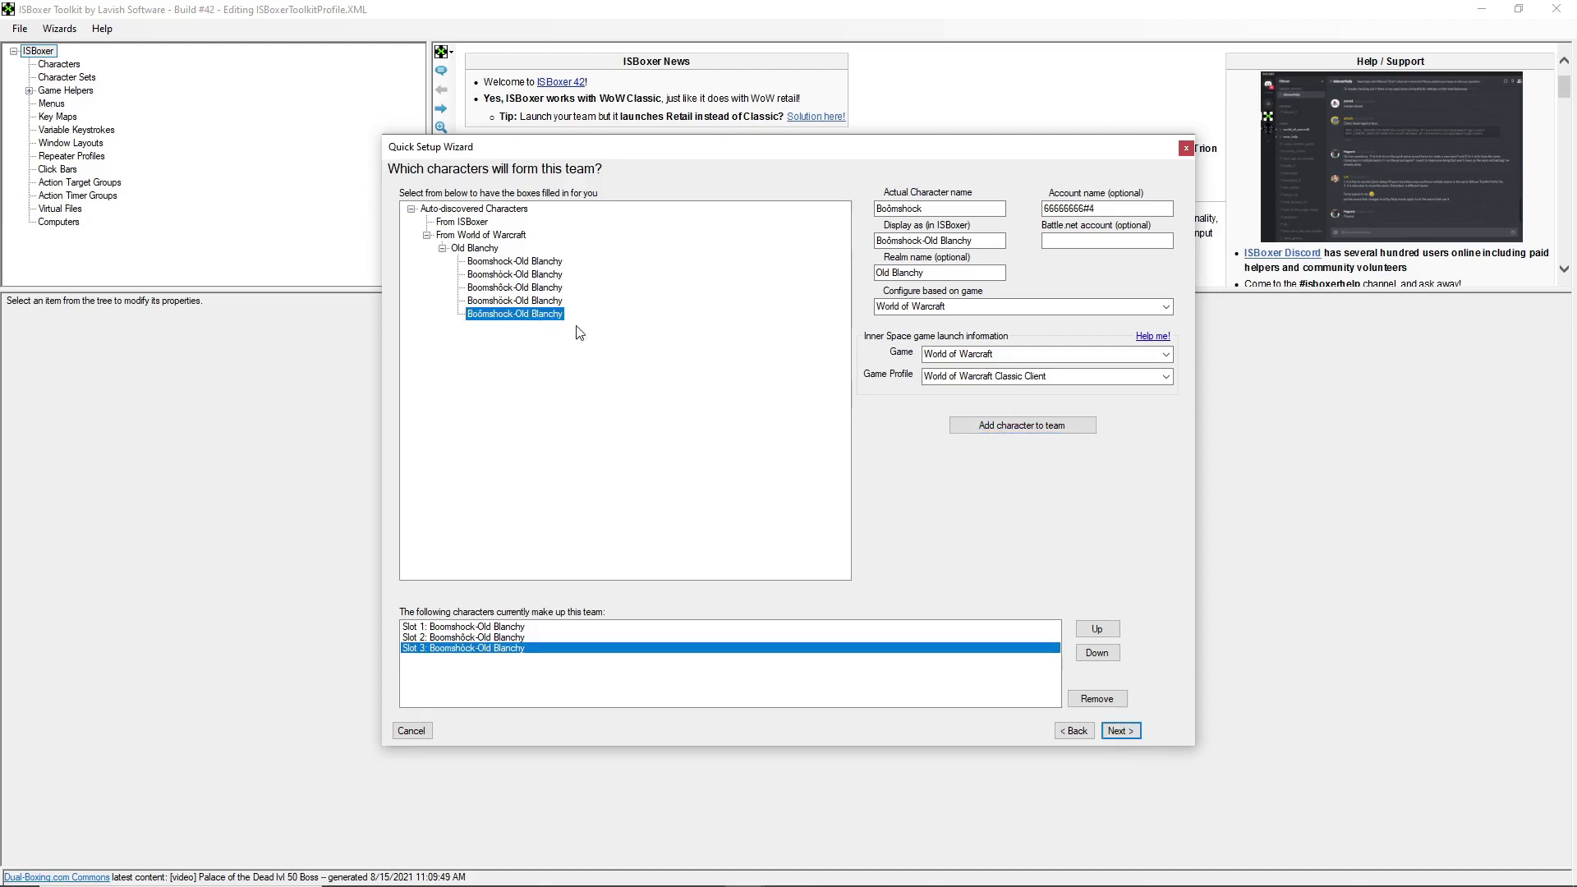
pyautogui.click(1038, 432)
pyautogui.click(534, 301)
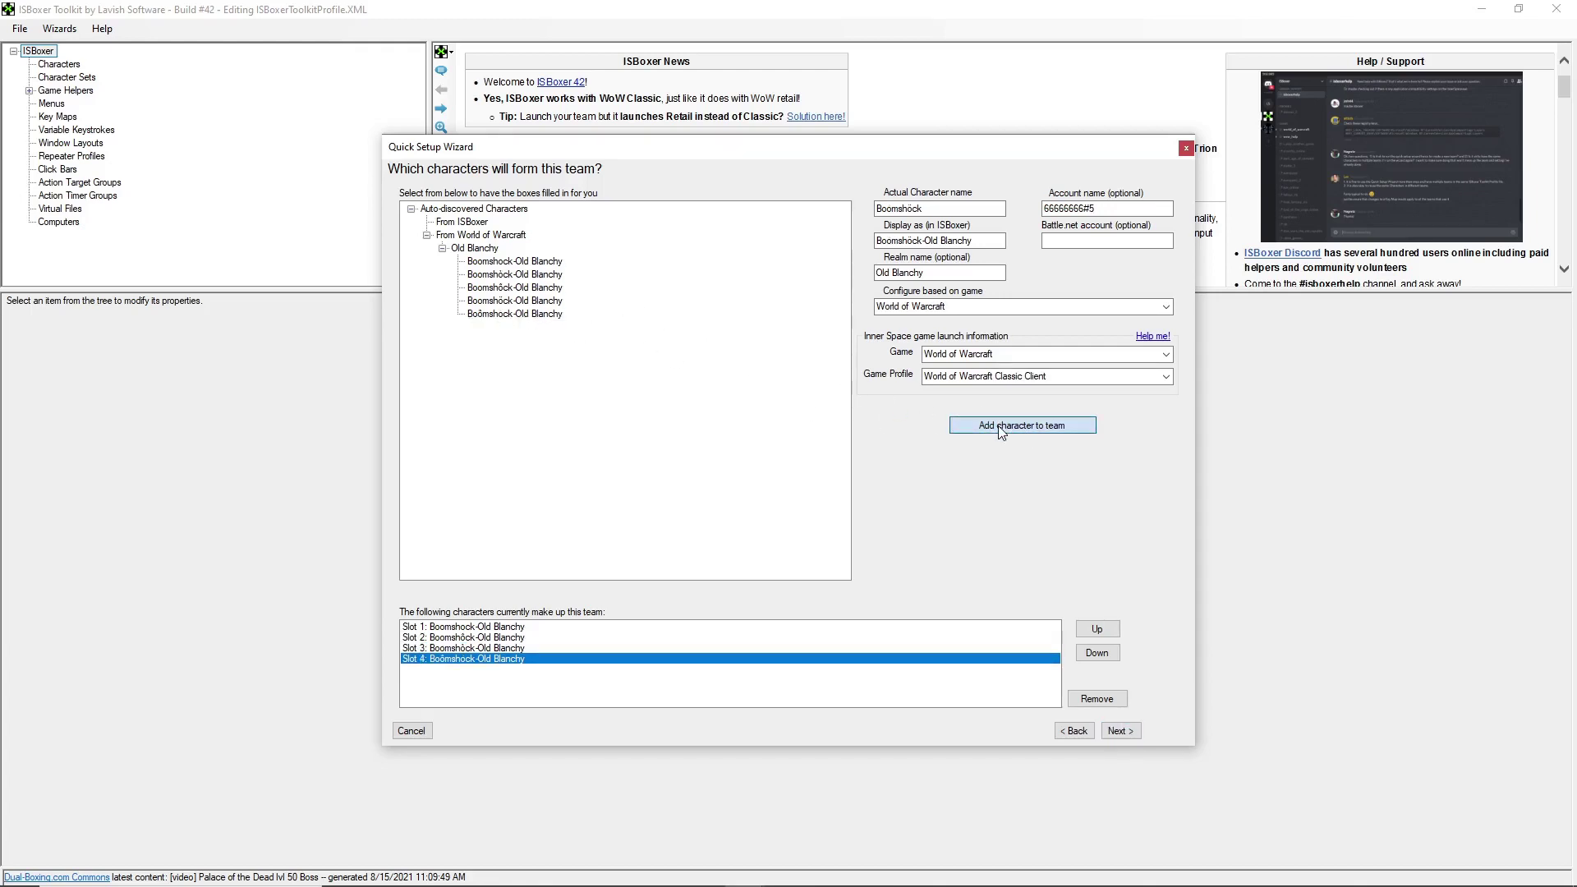
pyautogui.click(1027, 426)
pyautogui.click(1121, 731)
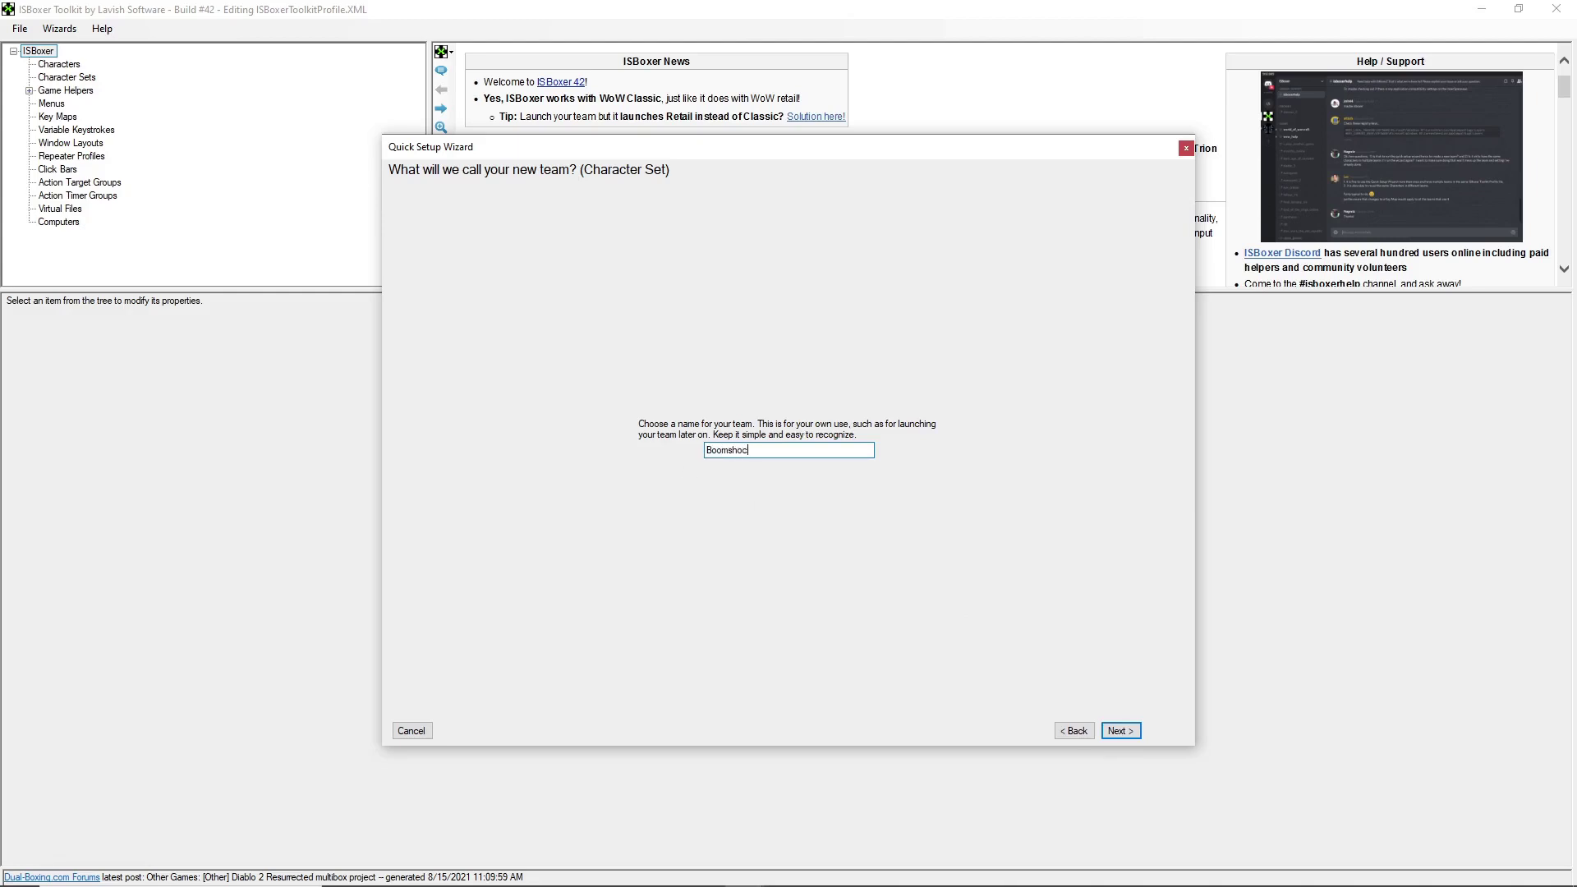
# - Confirm the team name and select 'Single monitor layout (Swapping, Leave Hole, Avoid Taskbar)'
pyautogui.press('Return')
pyautogui.click(967, 193)
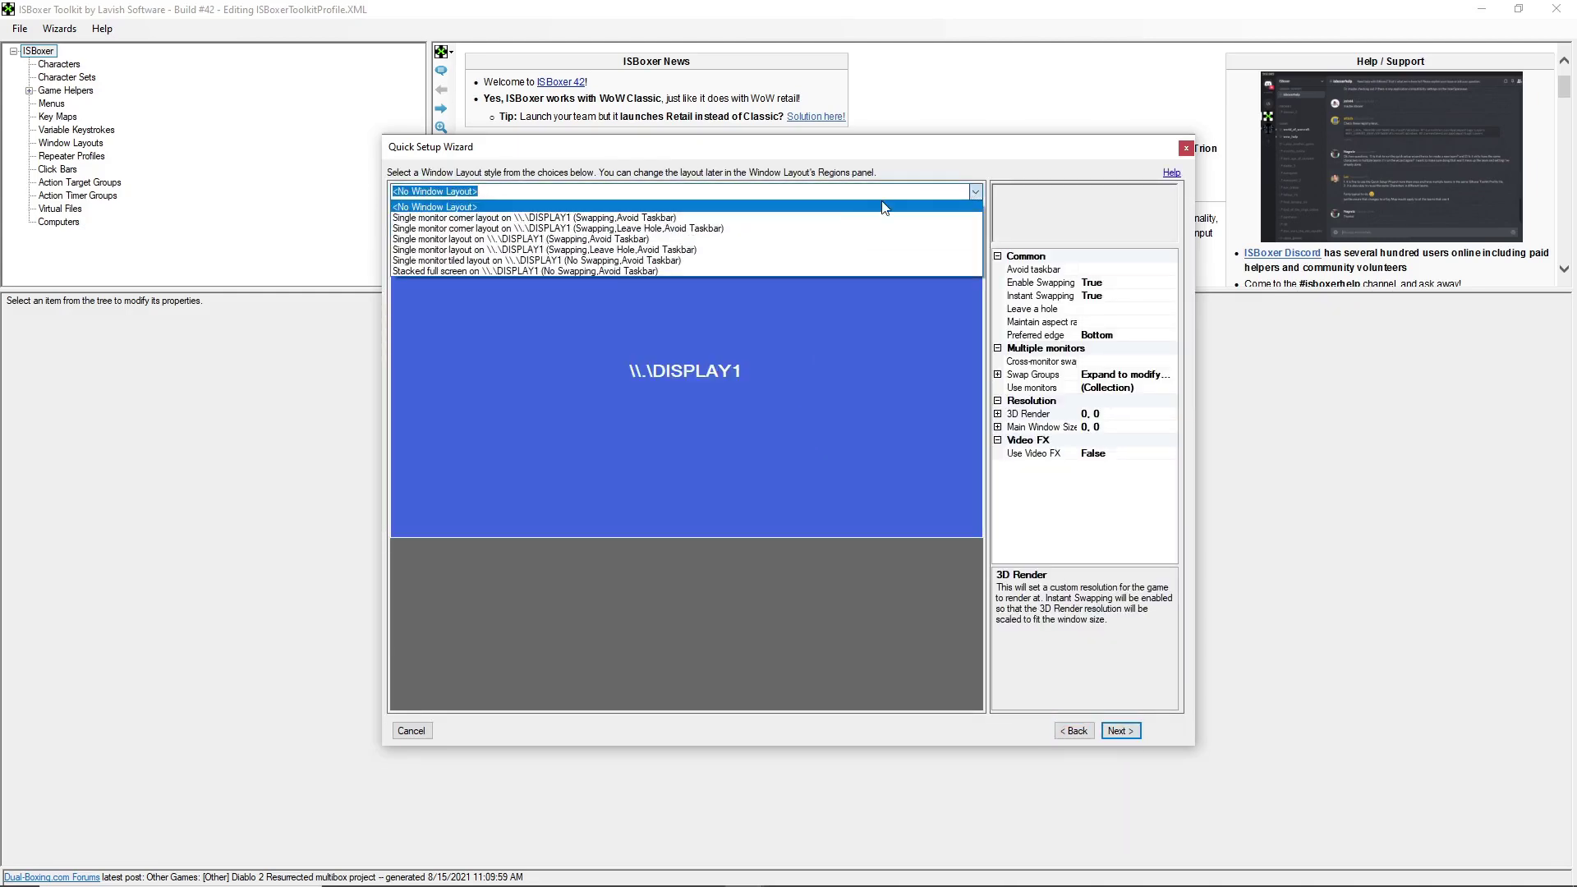
pyautogui.click(698, 258)
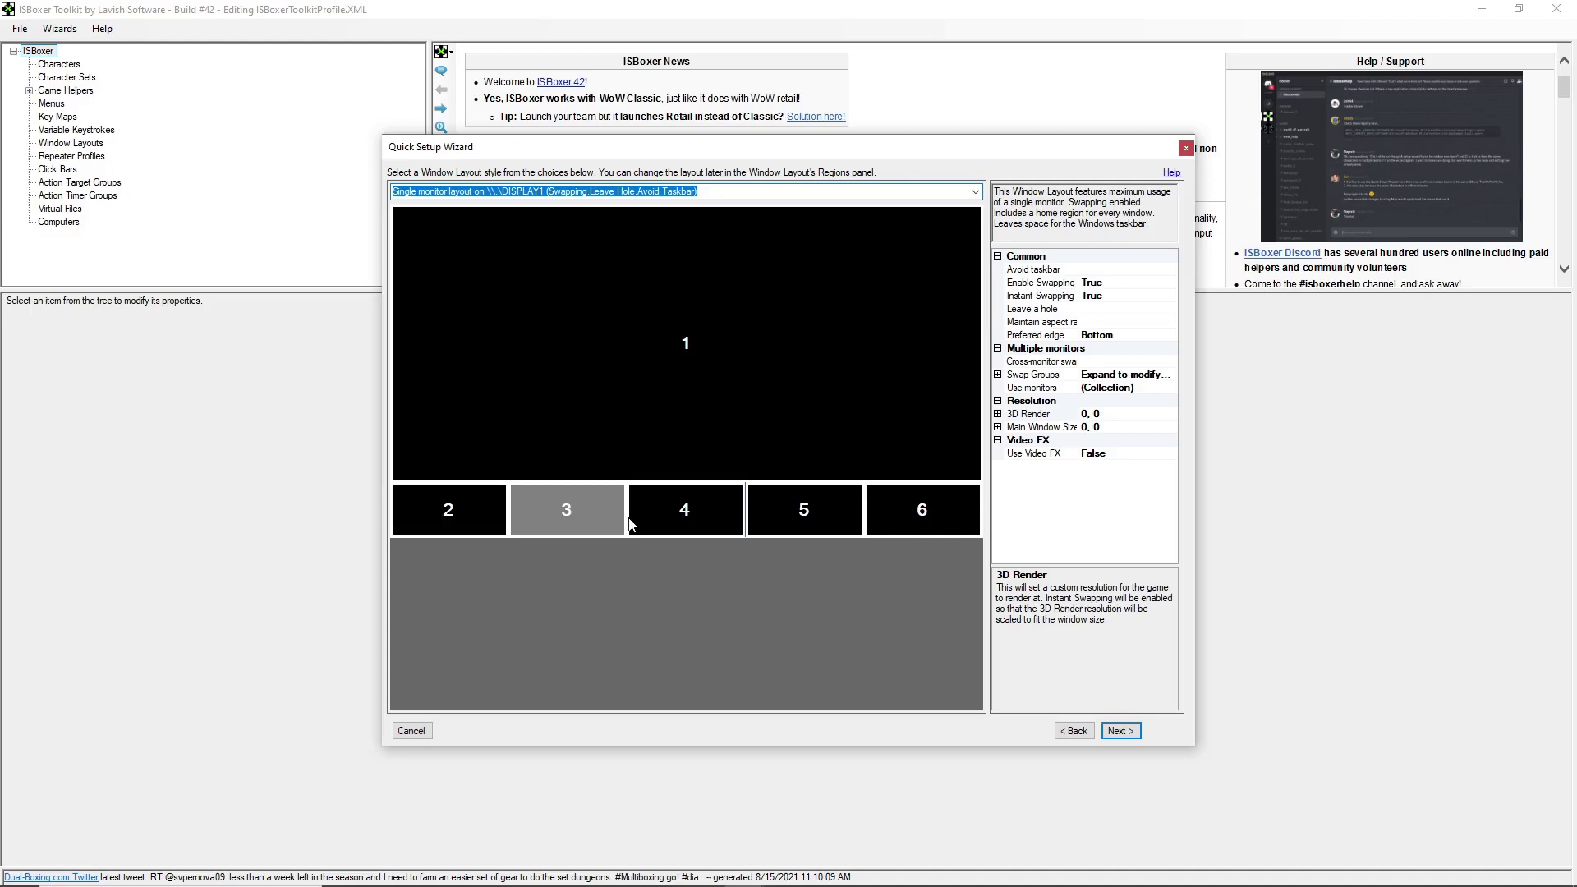
pyautogui.click(1138, 731)
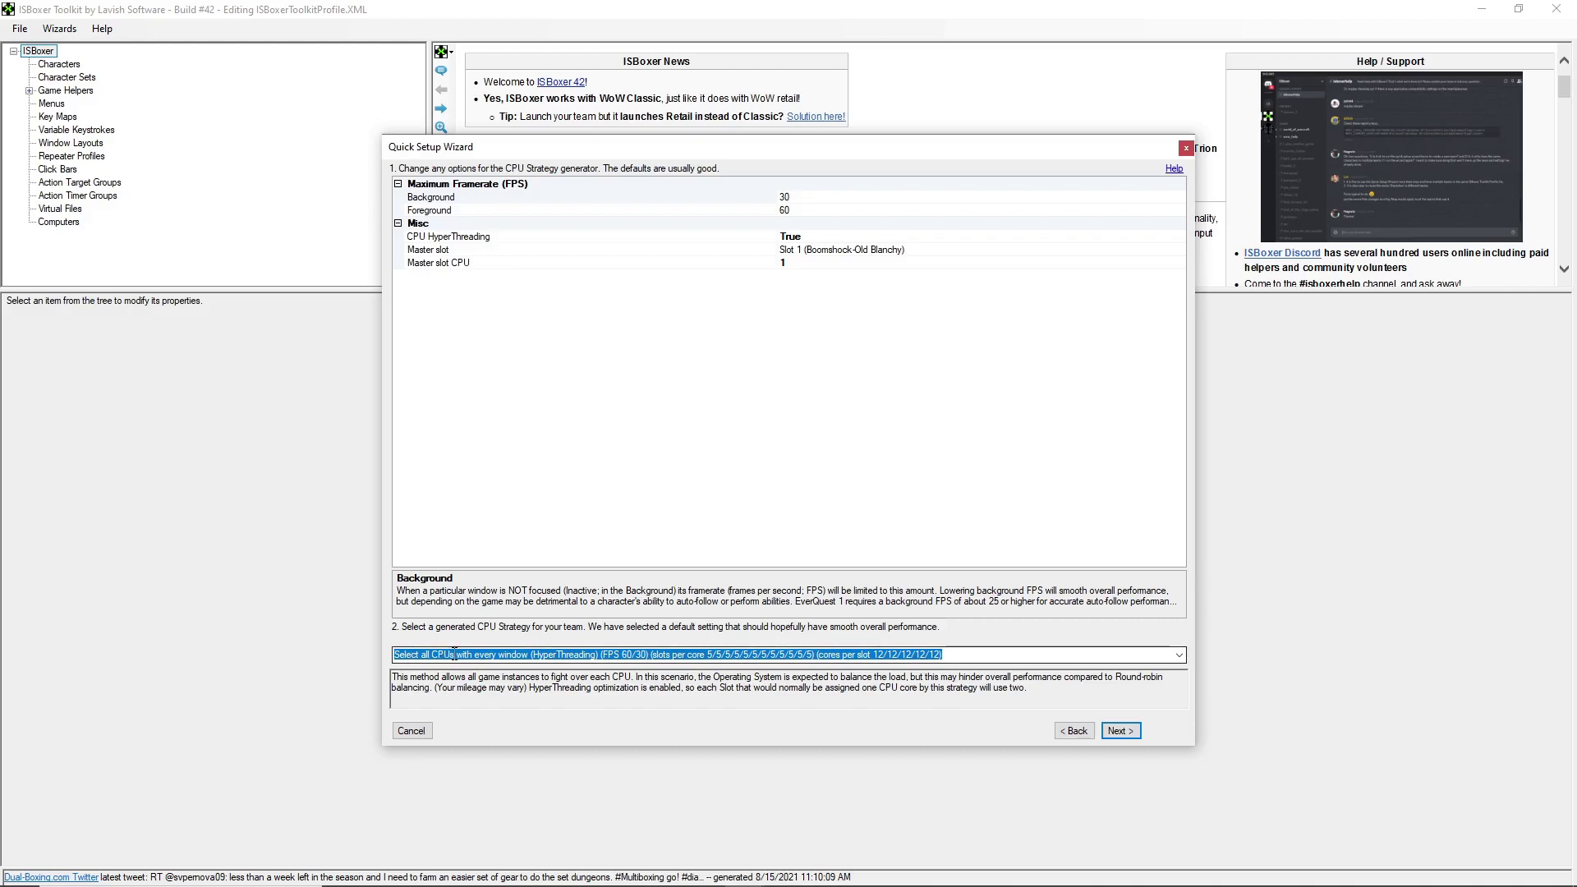
# - Accept the default 60/30 FPS CPU strategy, keep 'WoW - Per-Window' style, and finish the wizard
pyautogui.click(1120, 731)
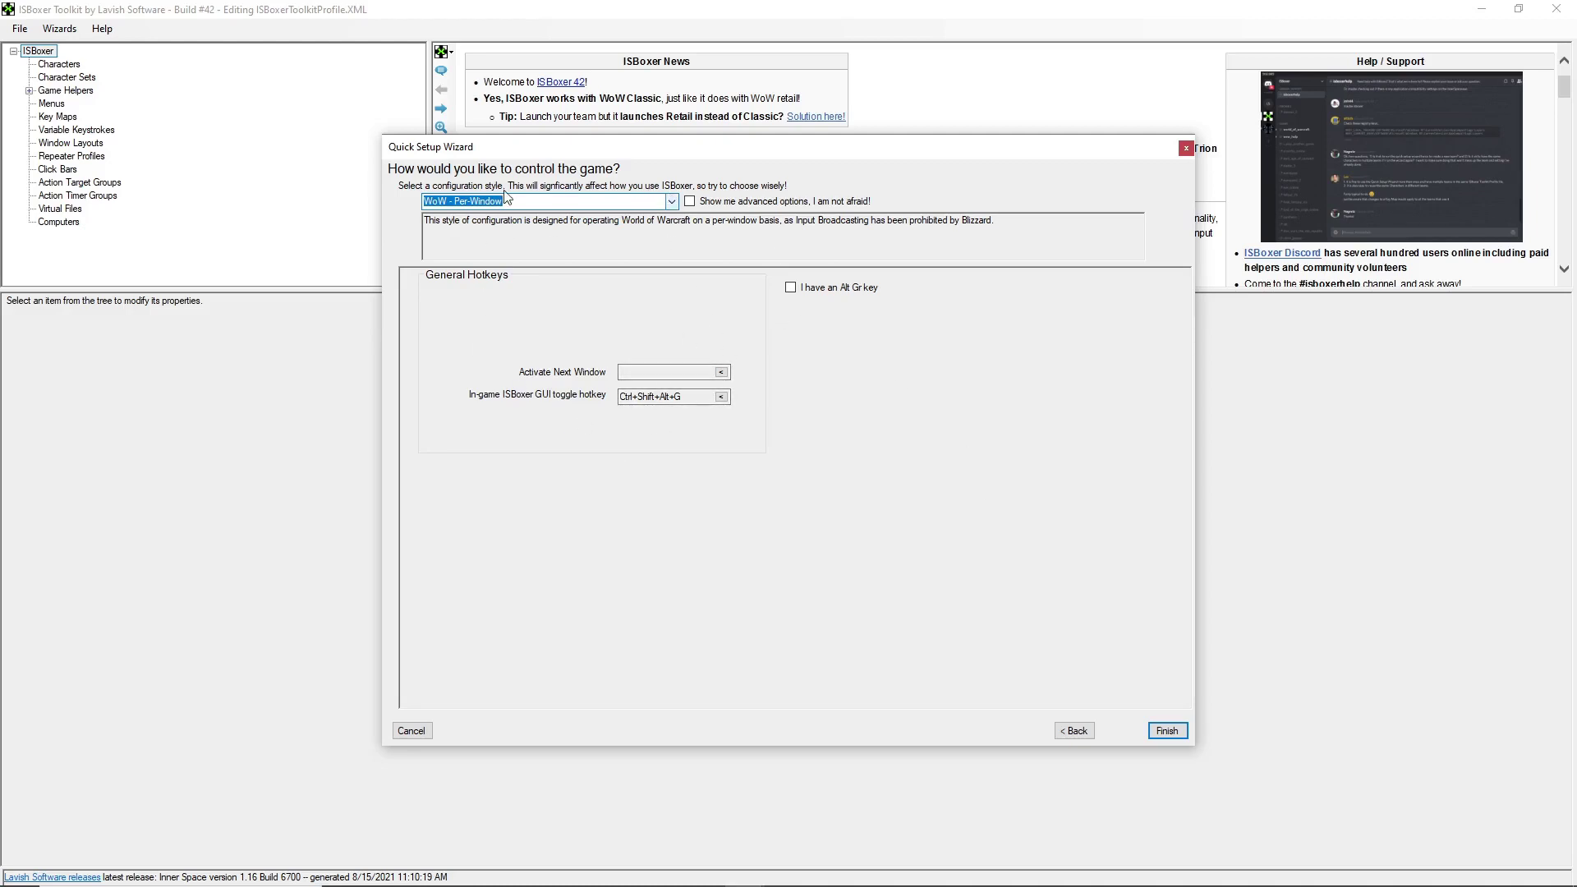
pyautogui.click(672, 202)
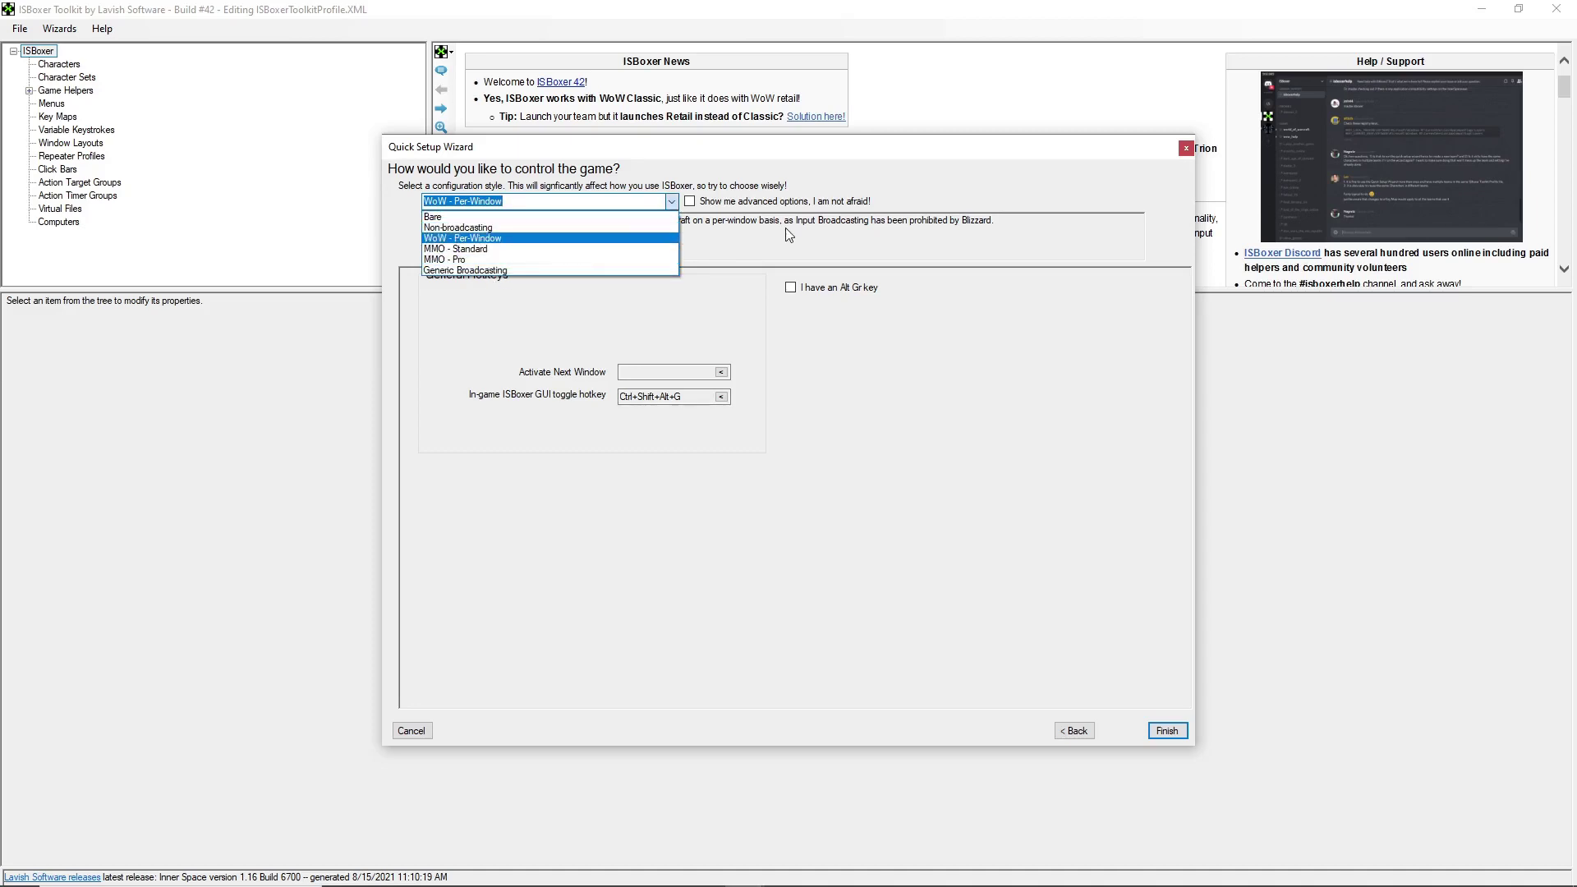
pyautogui.click(920, 159)
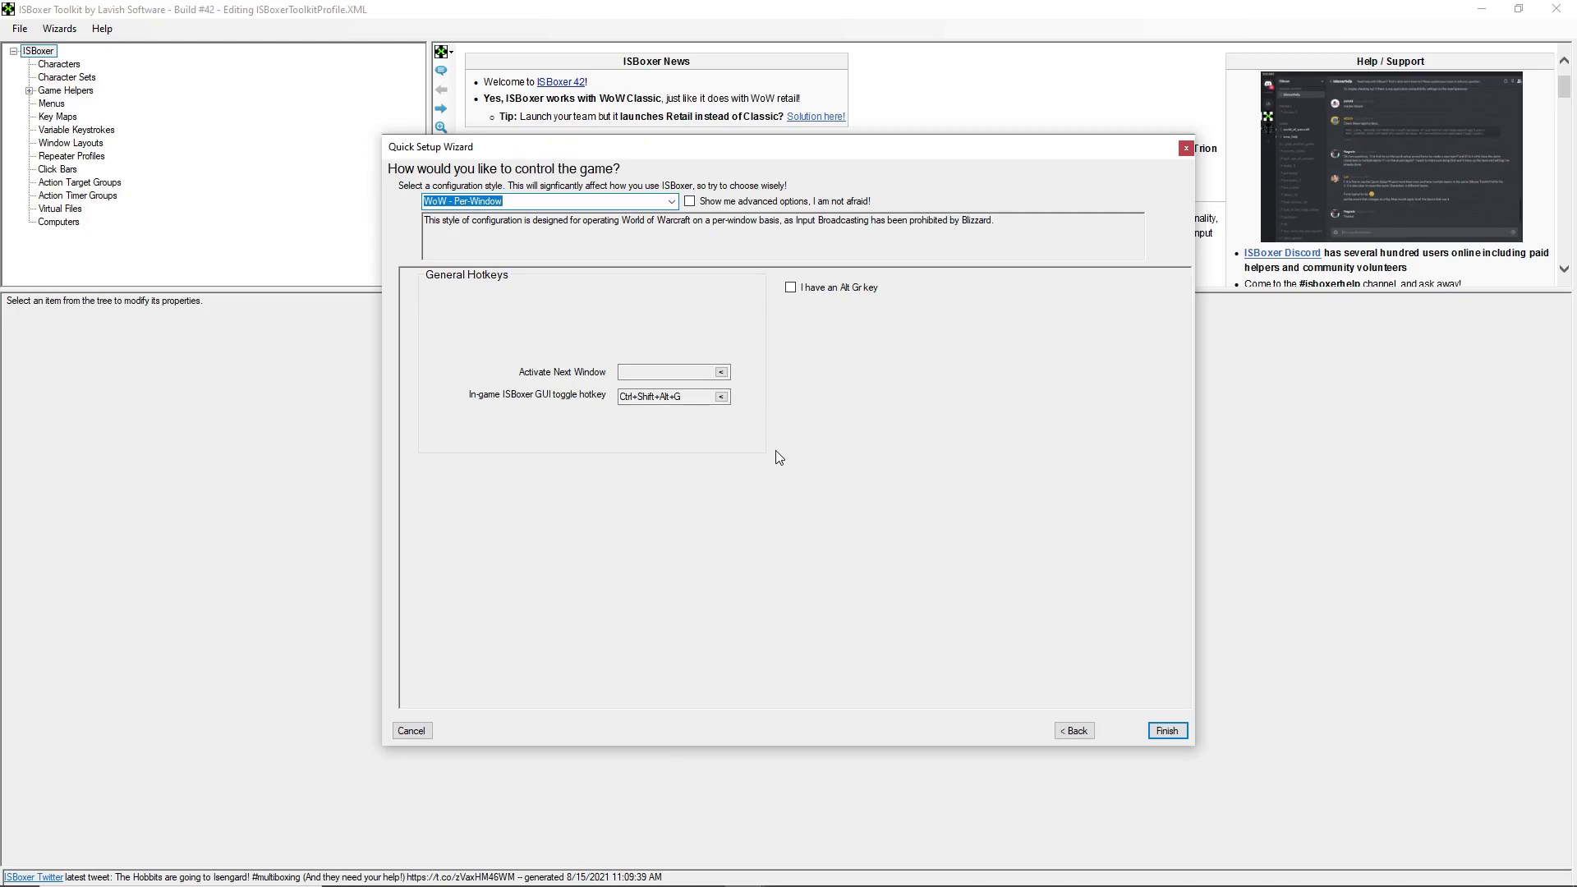
pyautogui.click(1167, 730)
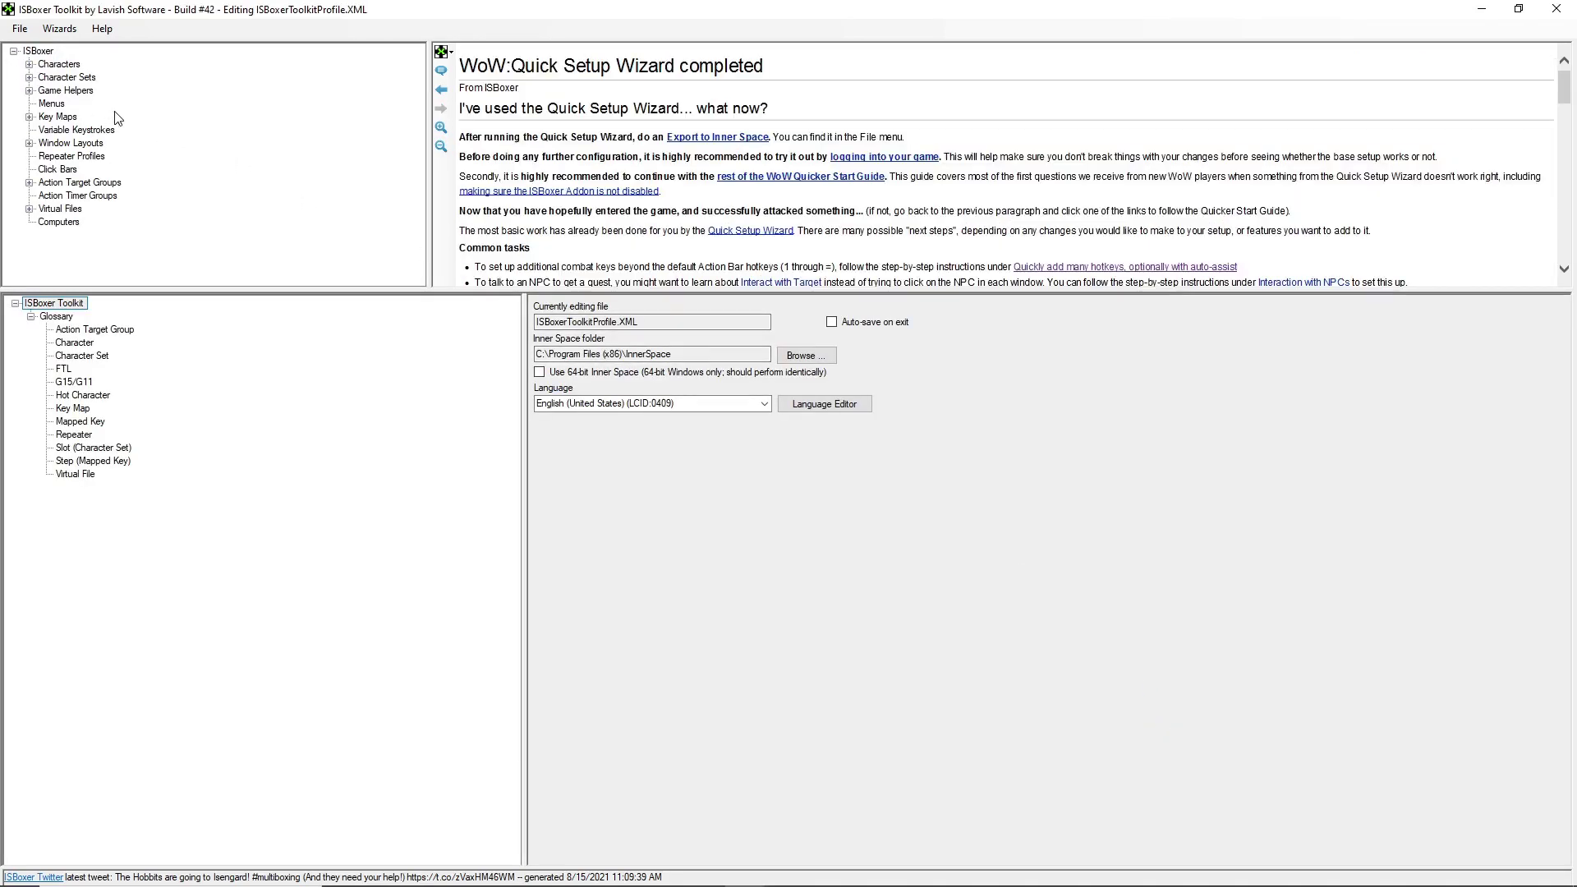
# - Expand Character Sets and Game Helpers and view the new team's character set settings
pyautogui.click(30, 91)
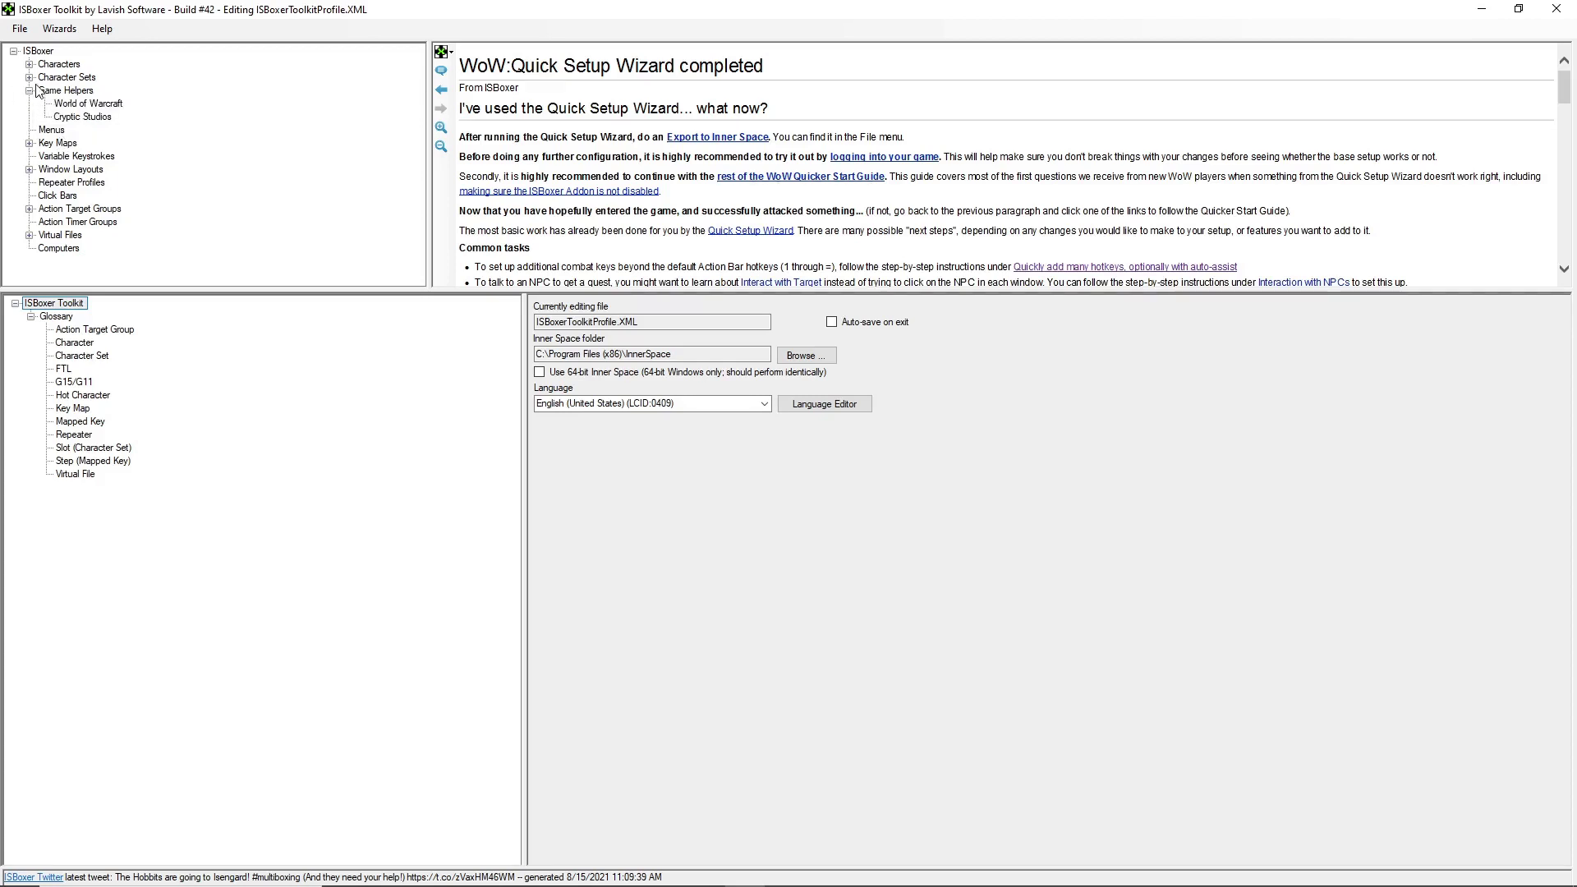
pyautogui.click(30, 77)
pyautogui.click(77, 90)
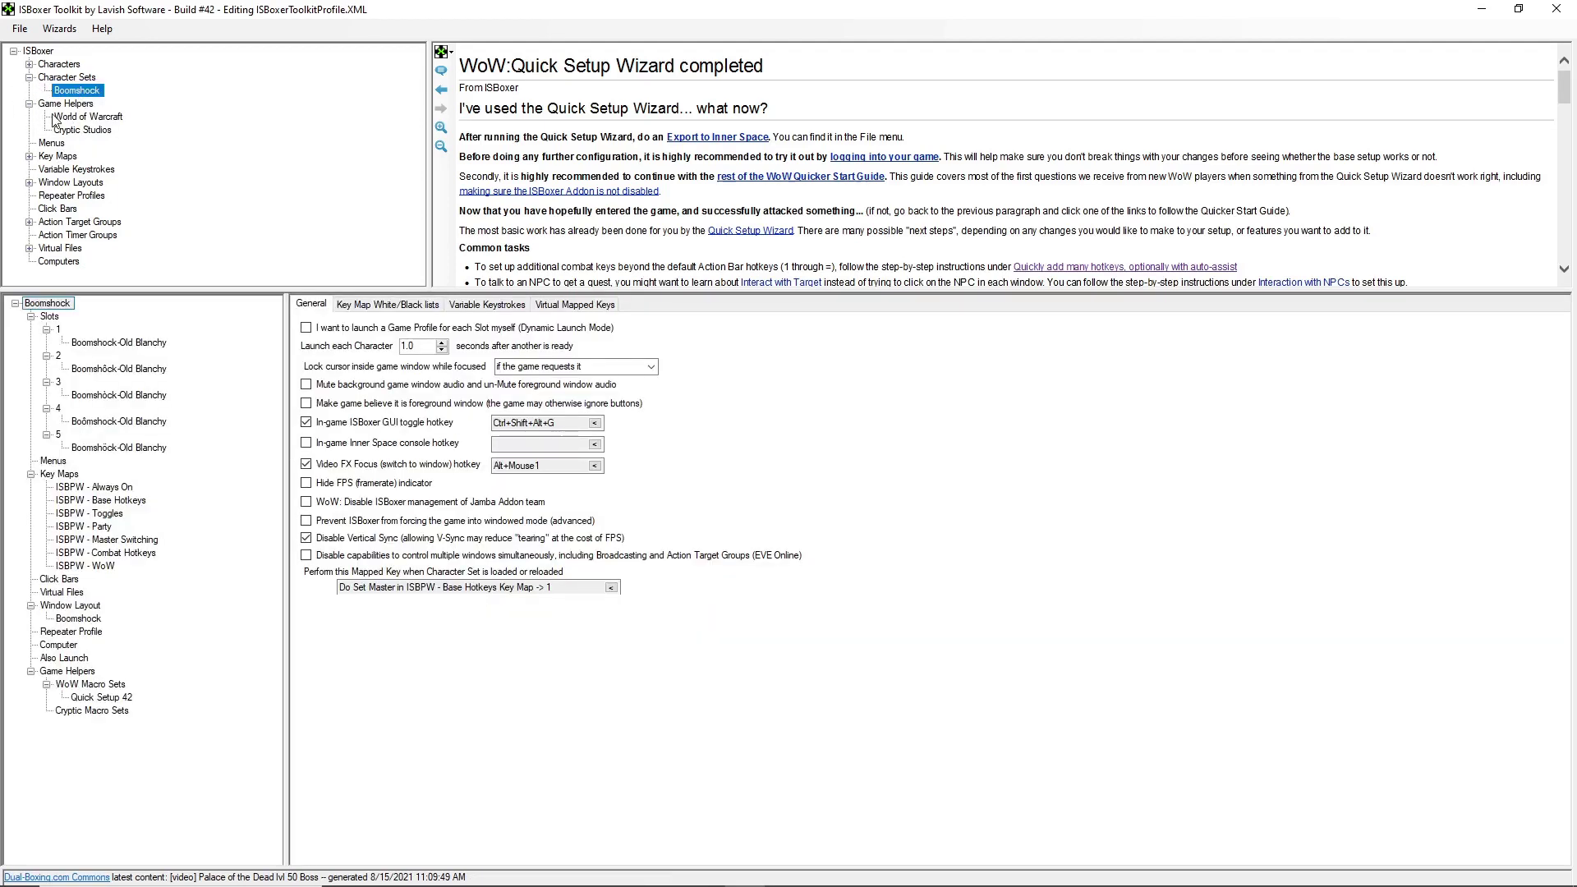
pyautogui.click(30, 77)
pyautogui.click(29, 77)
pyautogui.click(77, 91)
pyautogui.moveTo(554, 587); pyautogui.dragTo(374, 587)
# - Review the Quick Setup 42 WoW macros: /assist with its preview, /follow and /targetexact
pyautogui.click(86, 116)
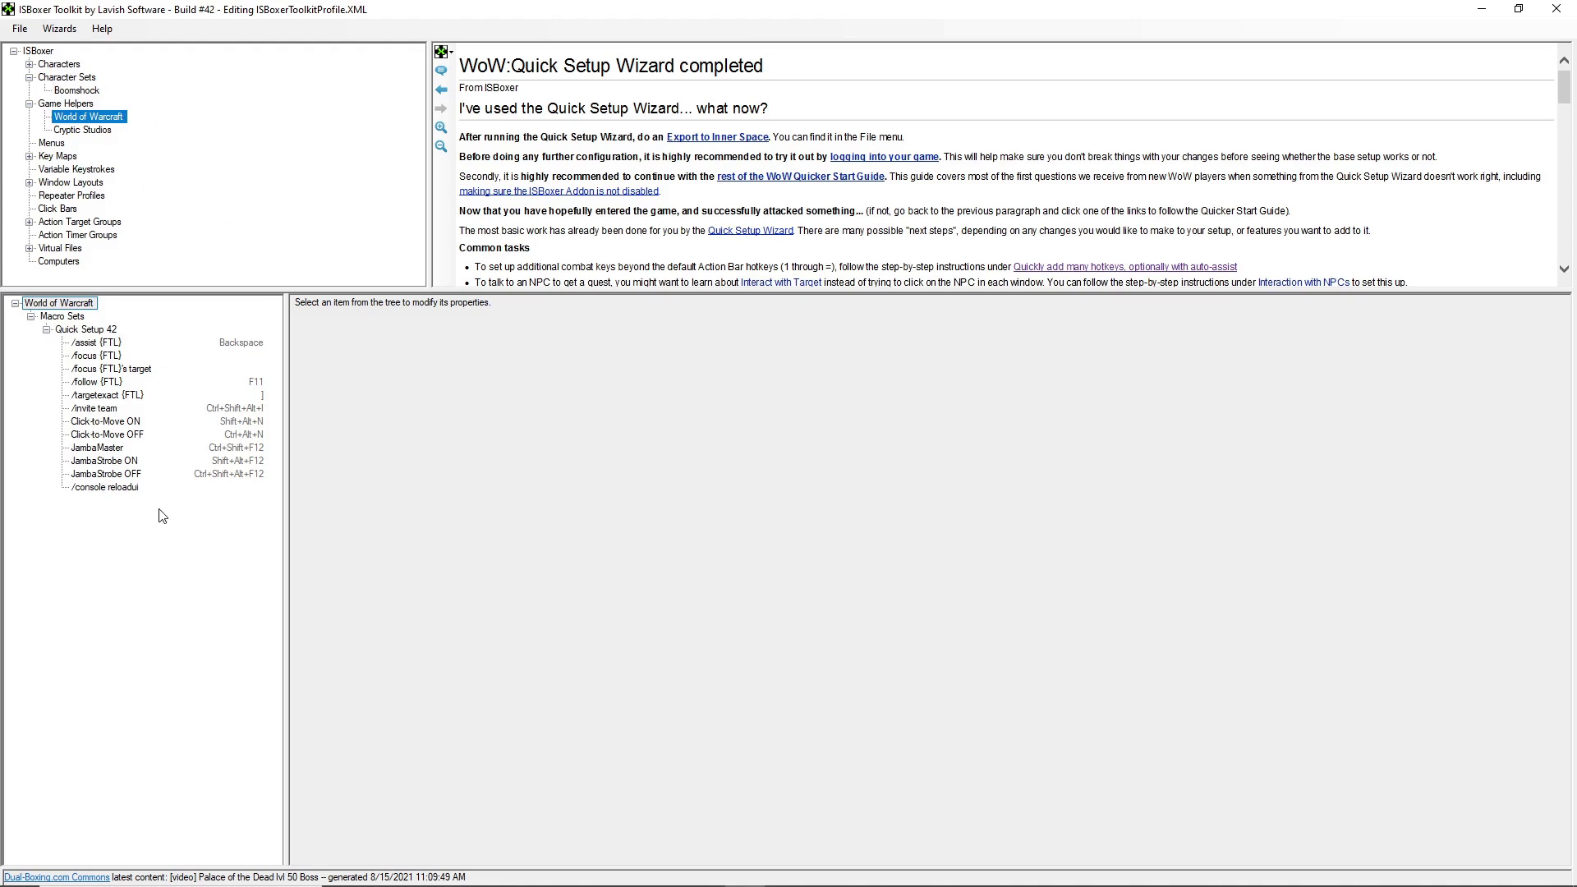
pyautogui.click(97, 344)
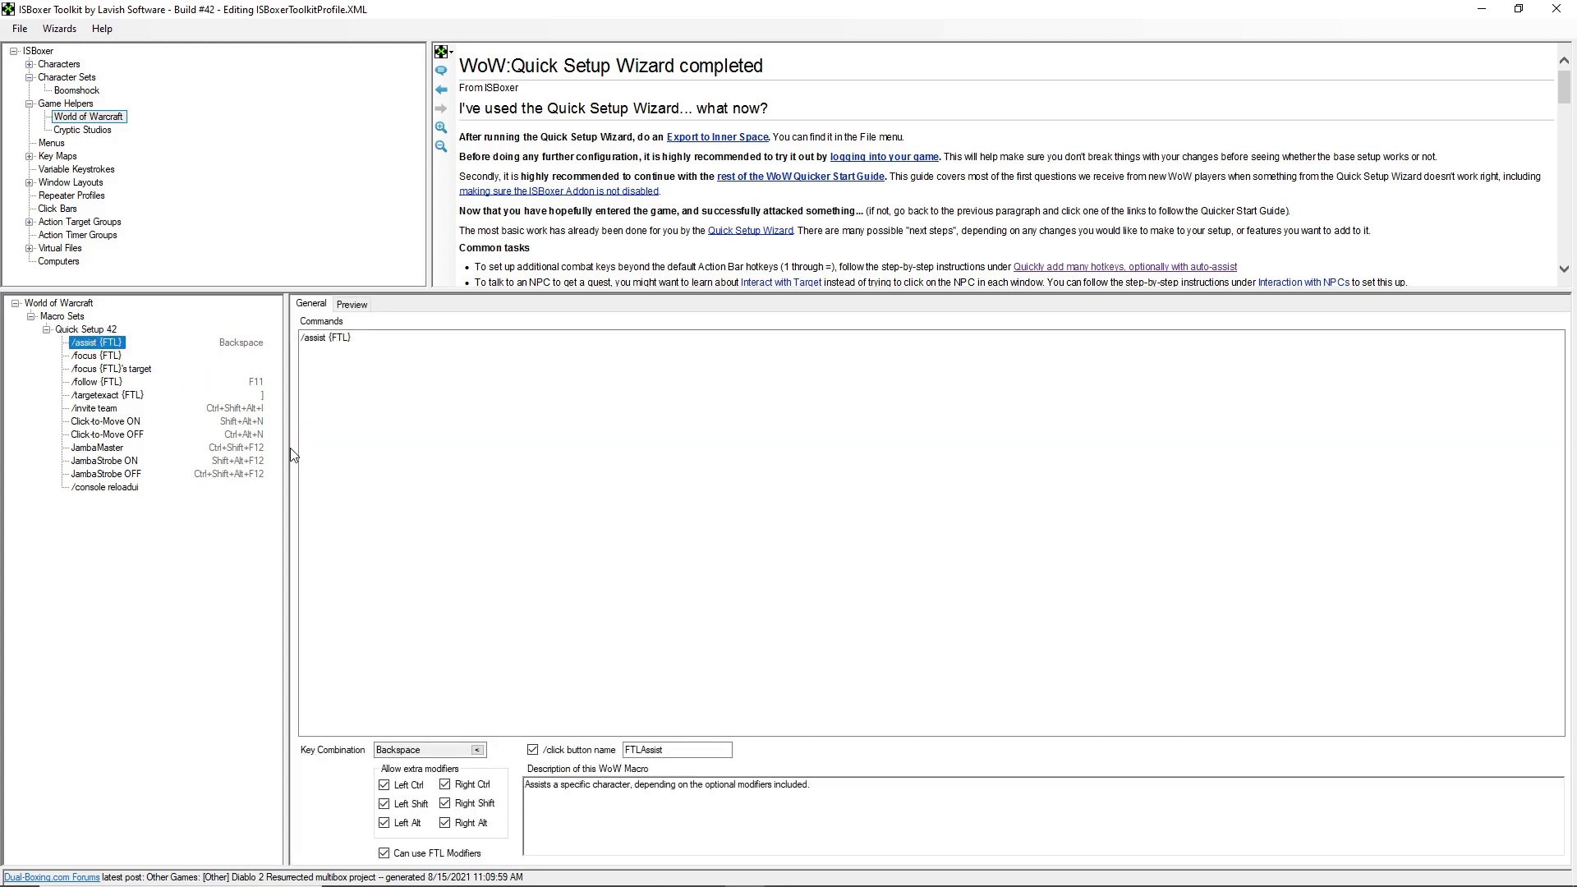
pyautogui.click(352, 304)
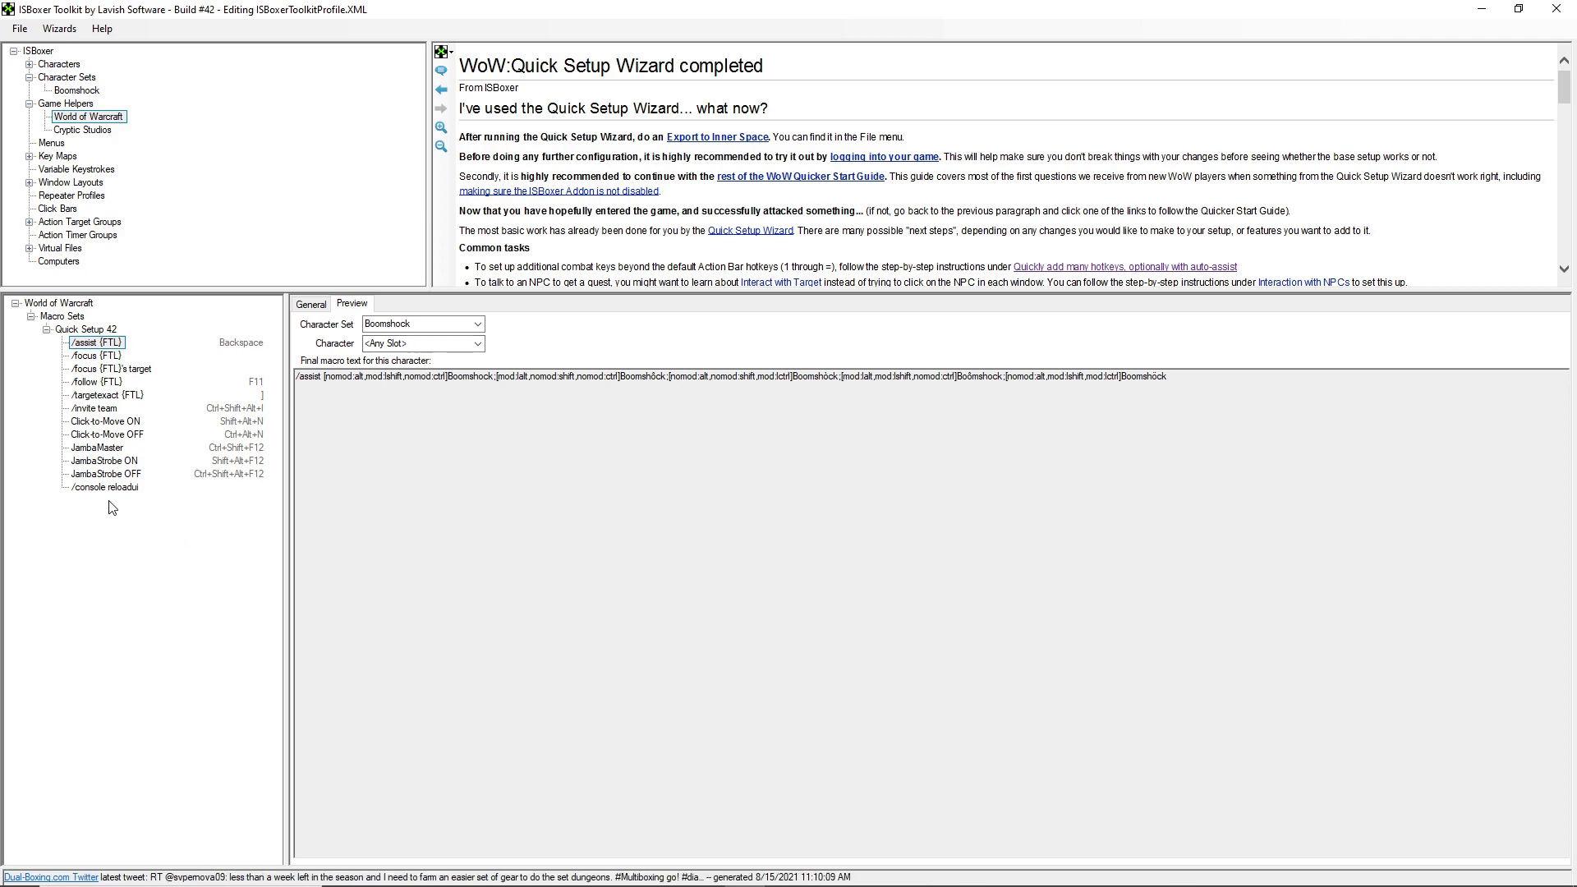
pyautogui.click(103, 382)
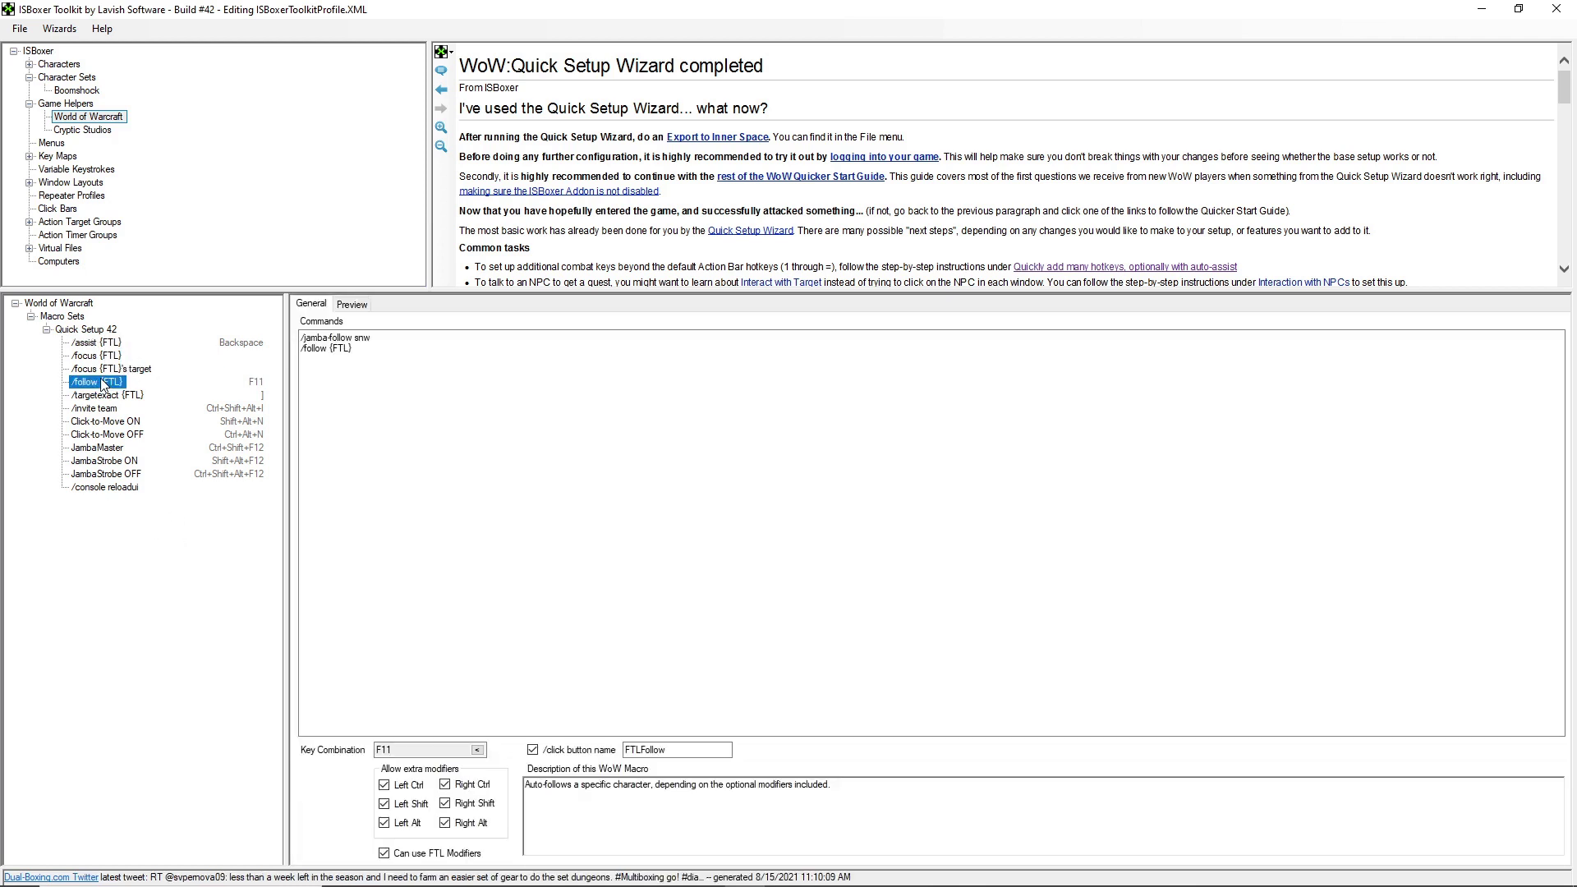
pyautogui.click(116, 397)
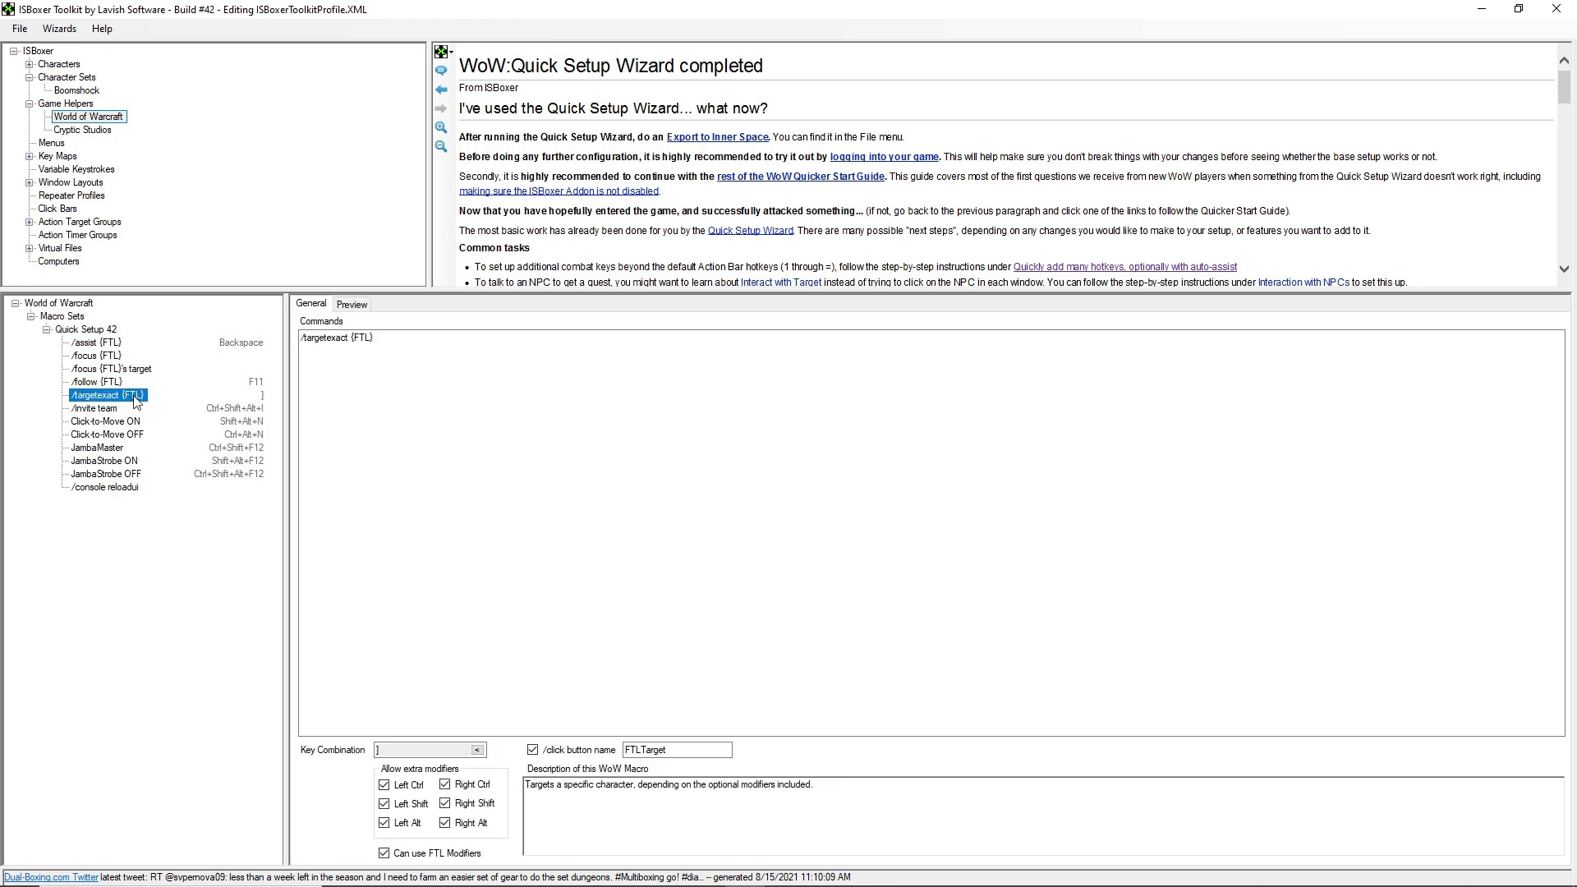
# - Inspect the Set Master Slot 1 and 2 steps in the ISBPW - Master Switching key map
pyautogui.click(30, 158)
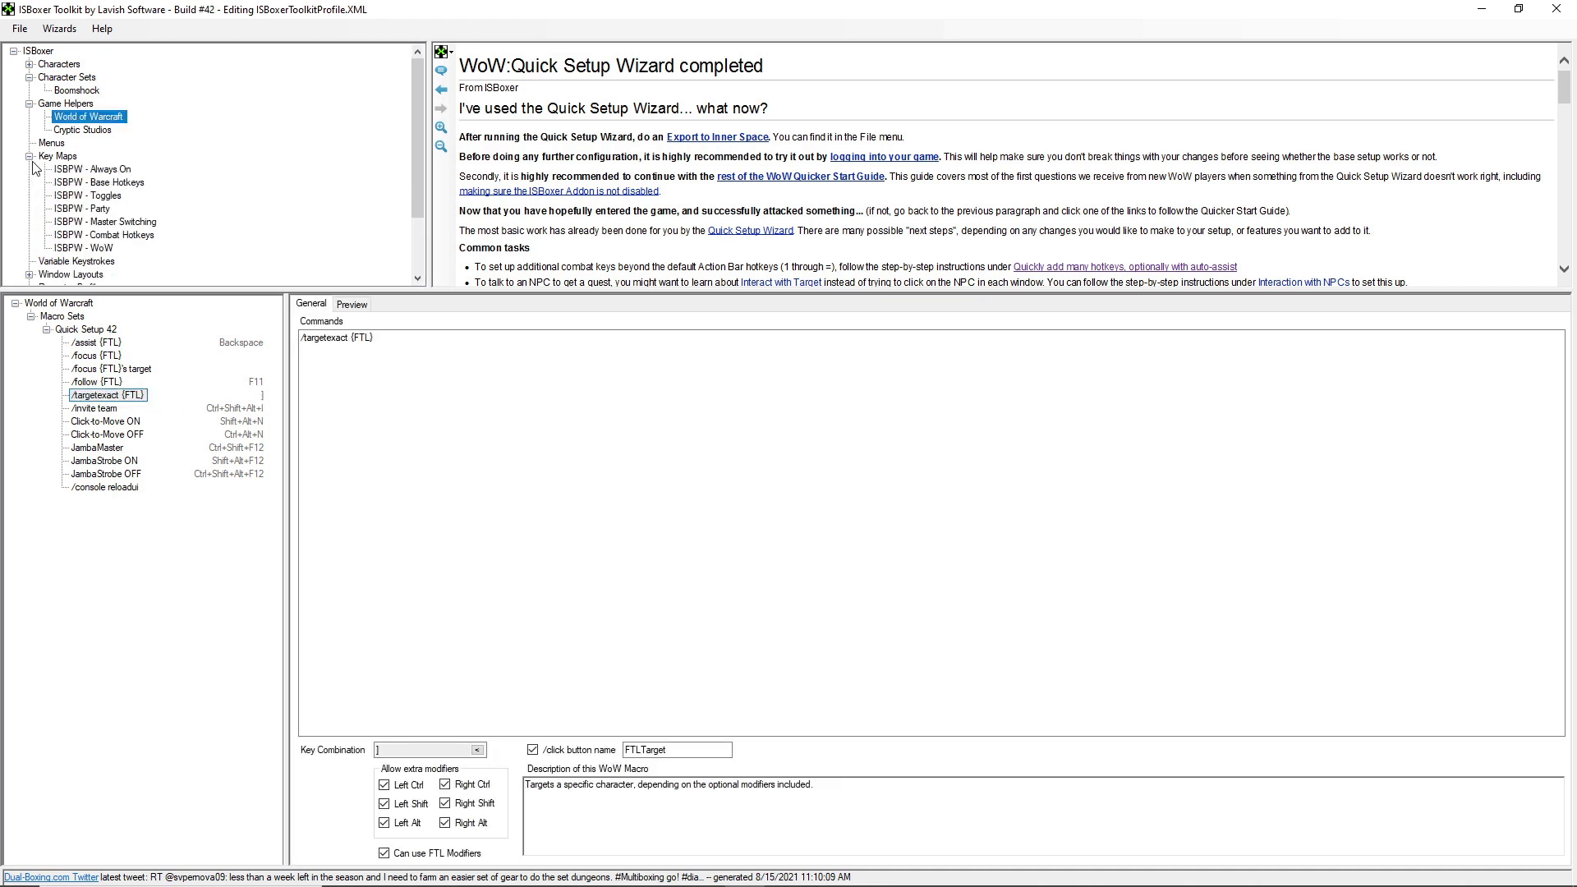
pyautogui.click(129, 222)
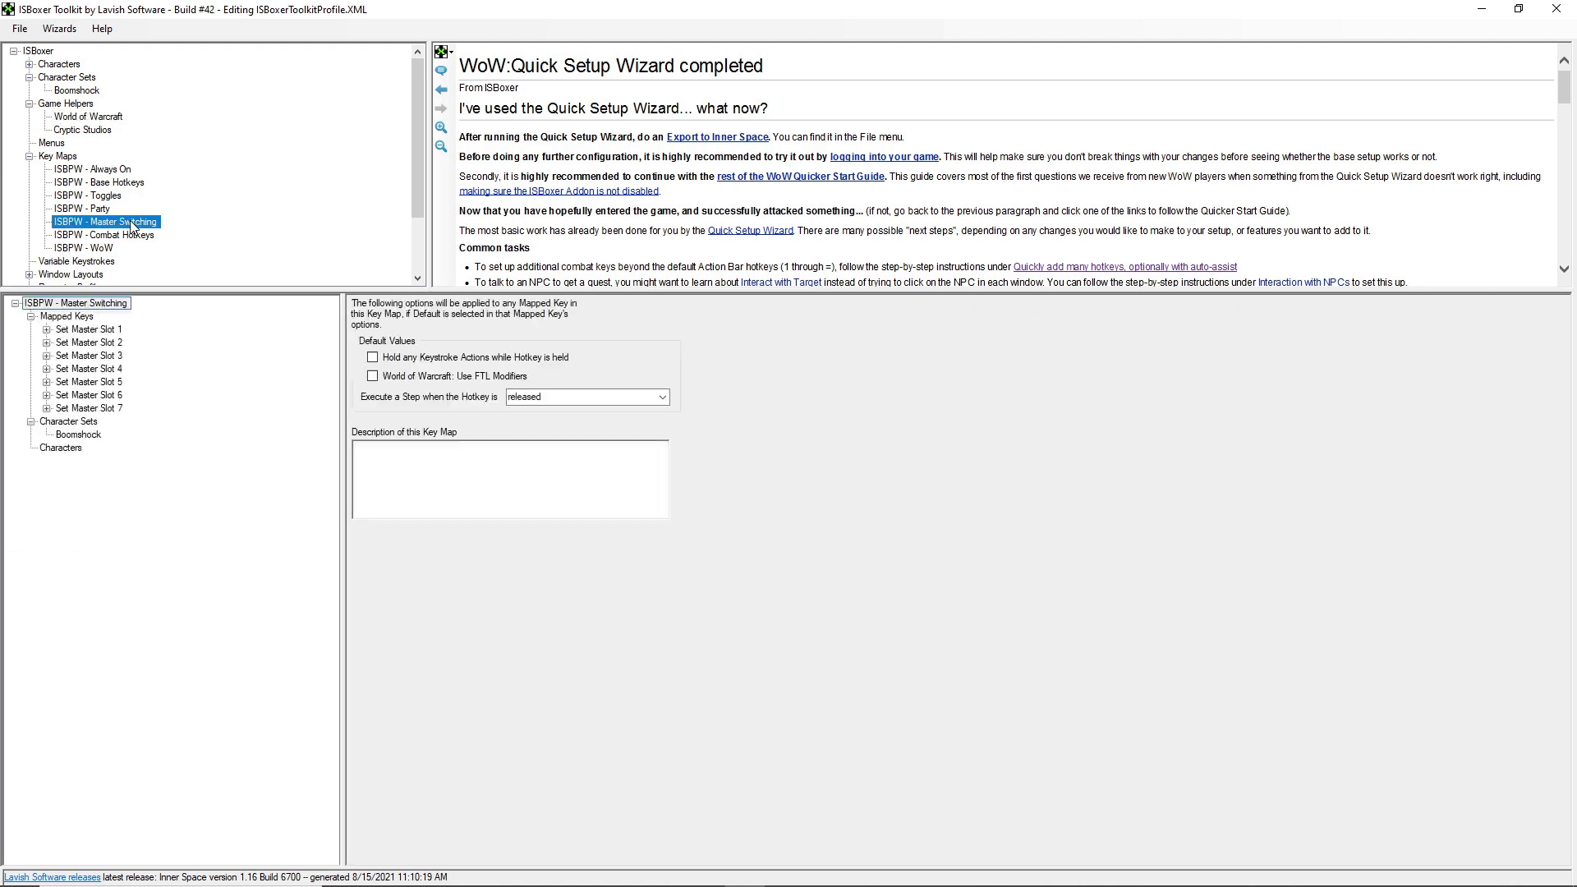
pyautogui.click(88, 329)
pyautogui.click(144, 369)
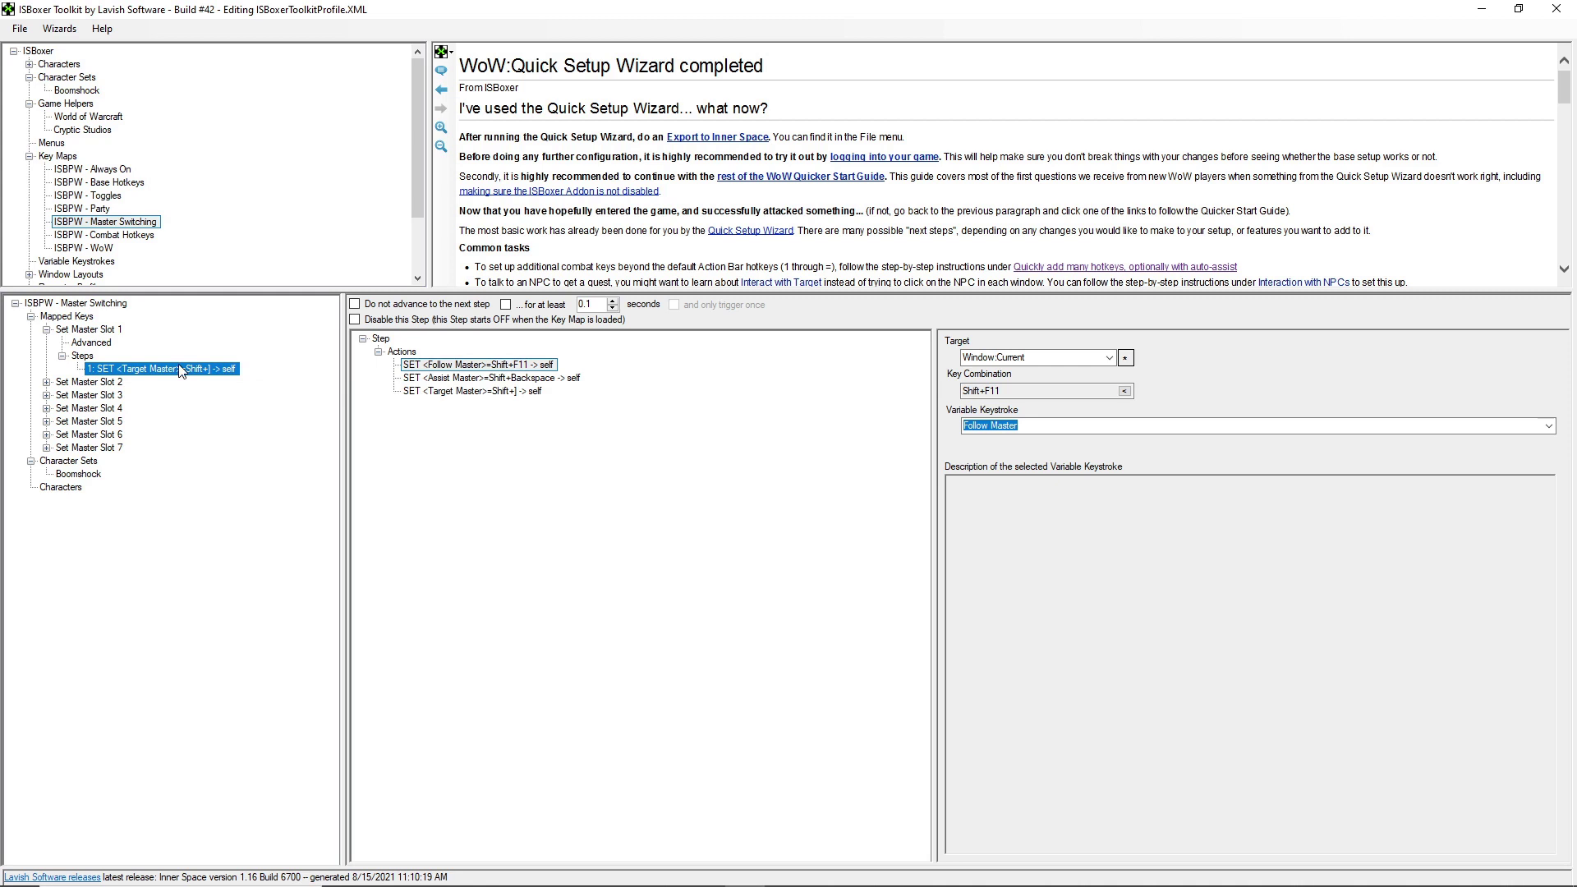
pyautogui.click(47, 382)
pyautogui.click(137, 421)
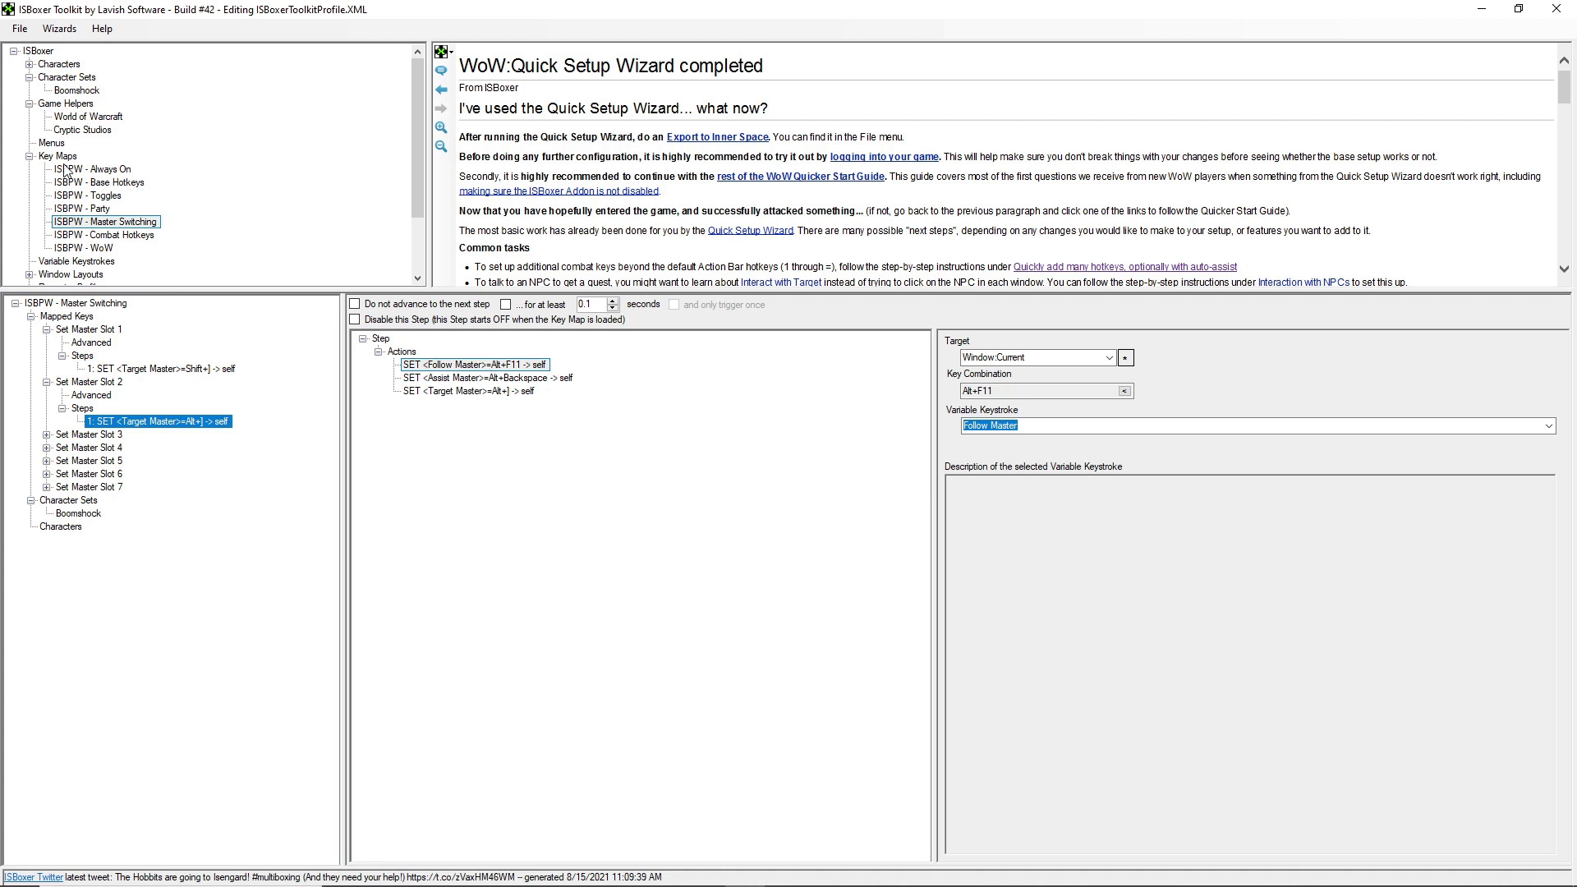
pyautogui.click(47, 329)
pyautogui.click(47, 342)
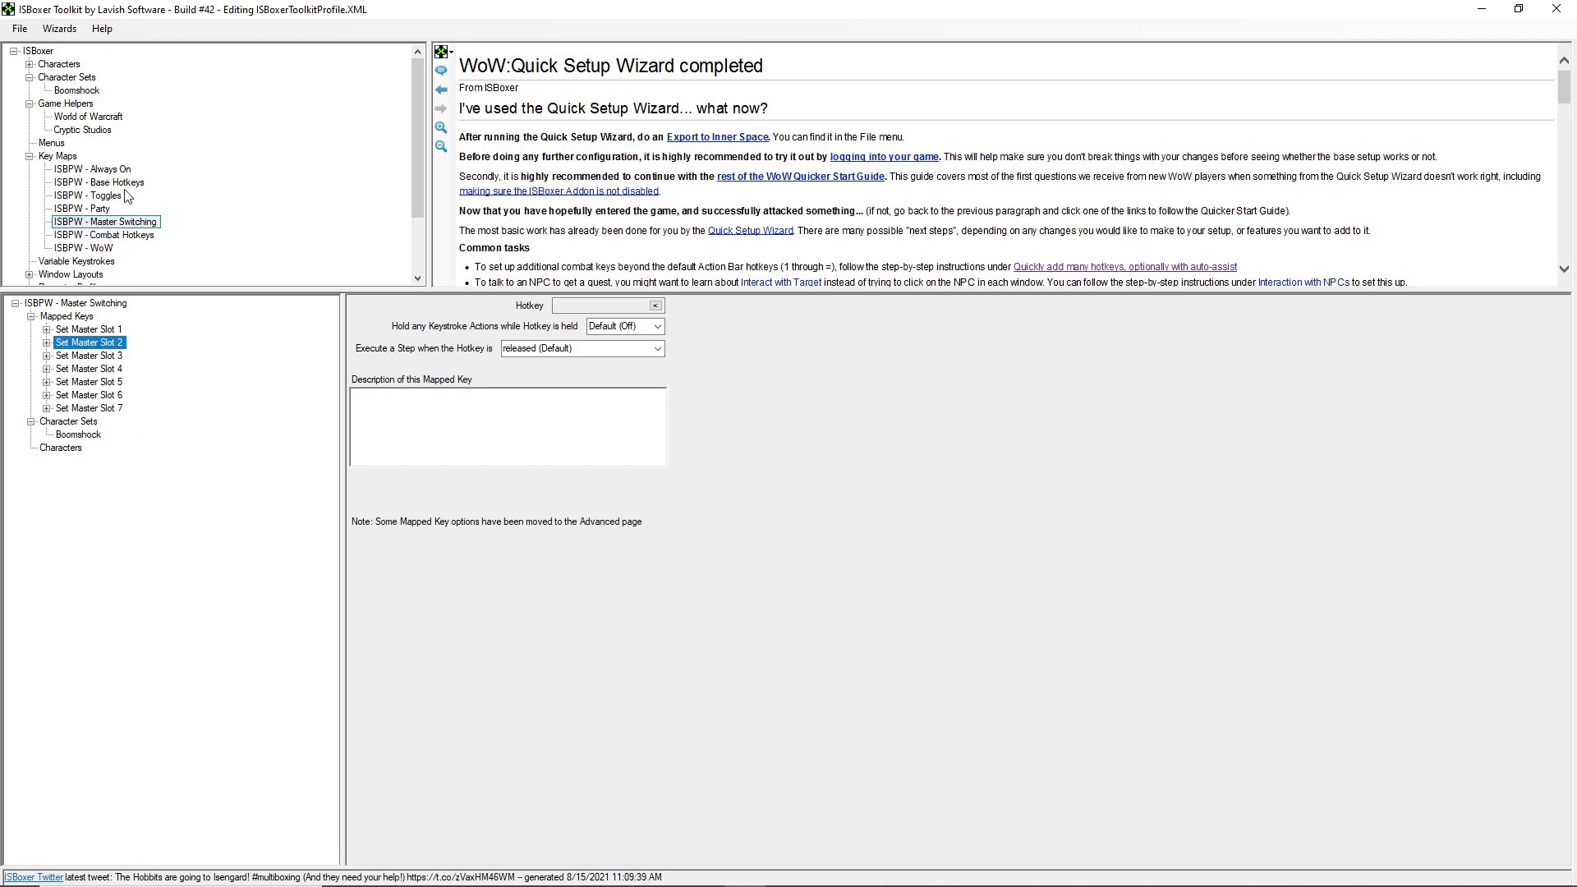
pyautogui.click(119, 183)
# - Browse the Always On, Base Hotkeys and Combat Hotkeys key maps, then check Activate Maps' Shift+Alt+M hotkey
pyautogui.click(127, 170)
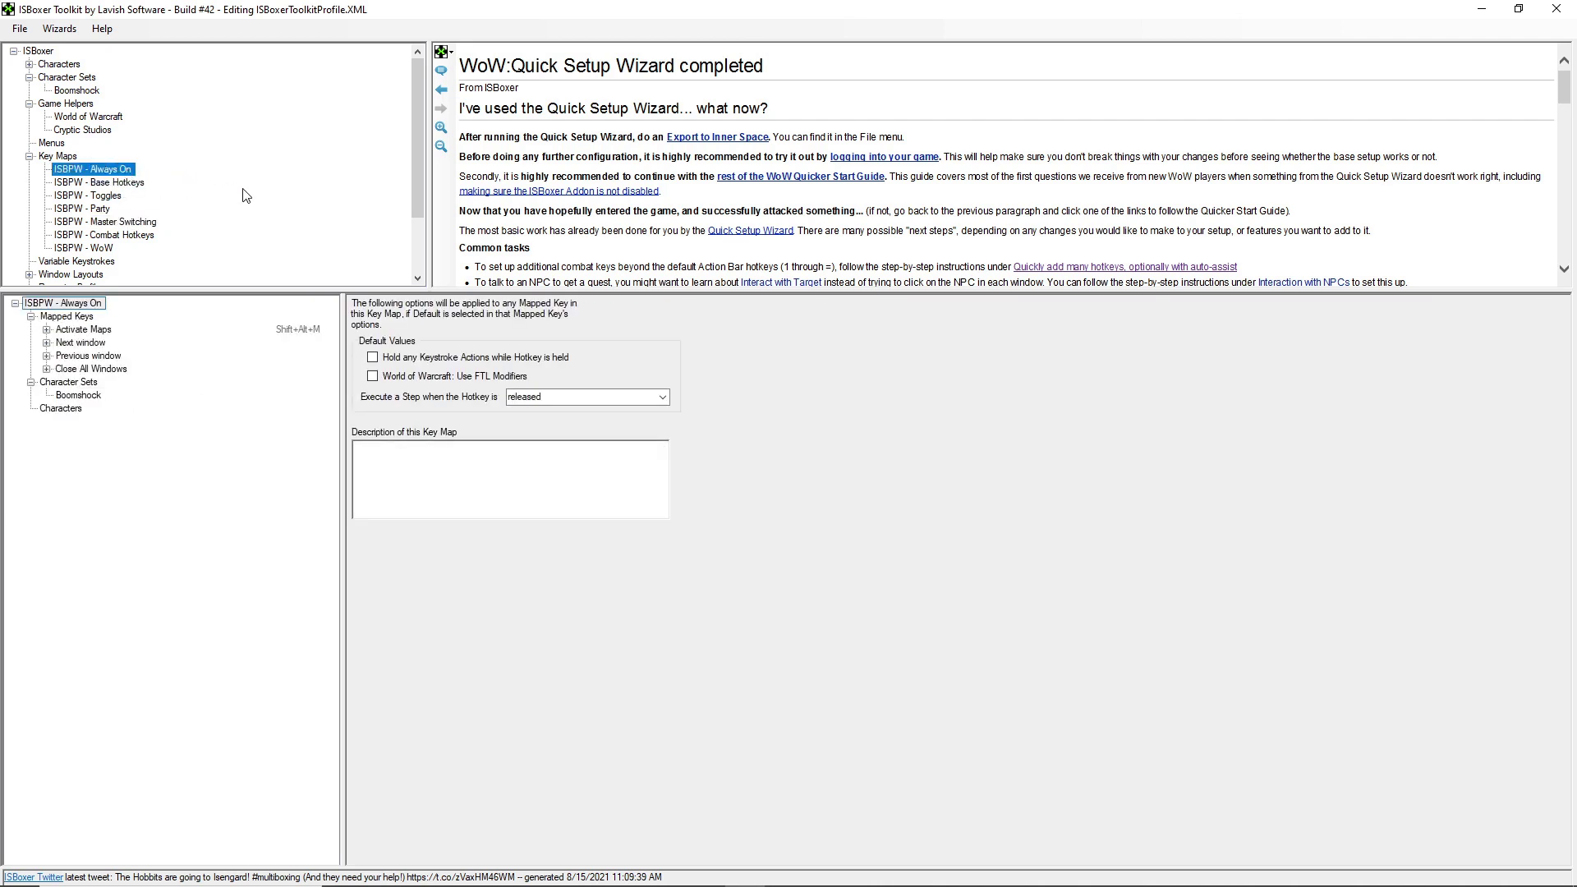
pyautogui.click(127, 184)
pyautogui.click(139, 236)
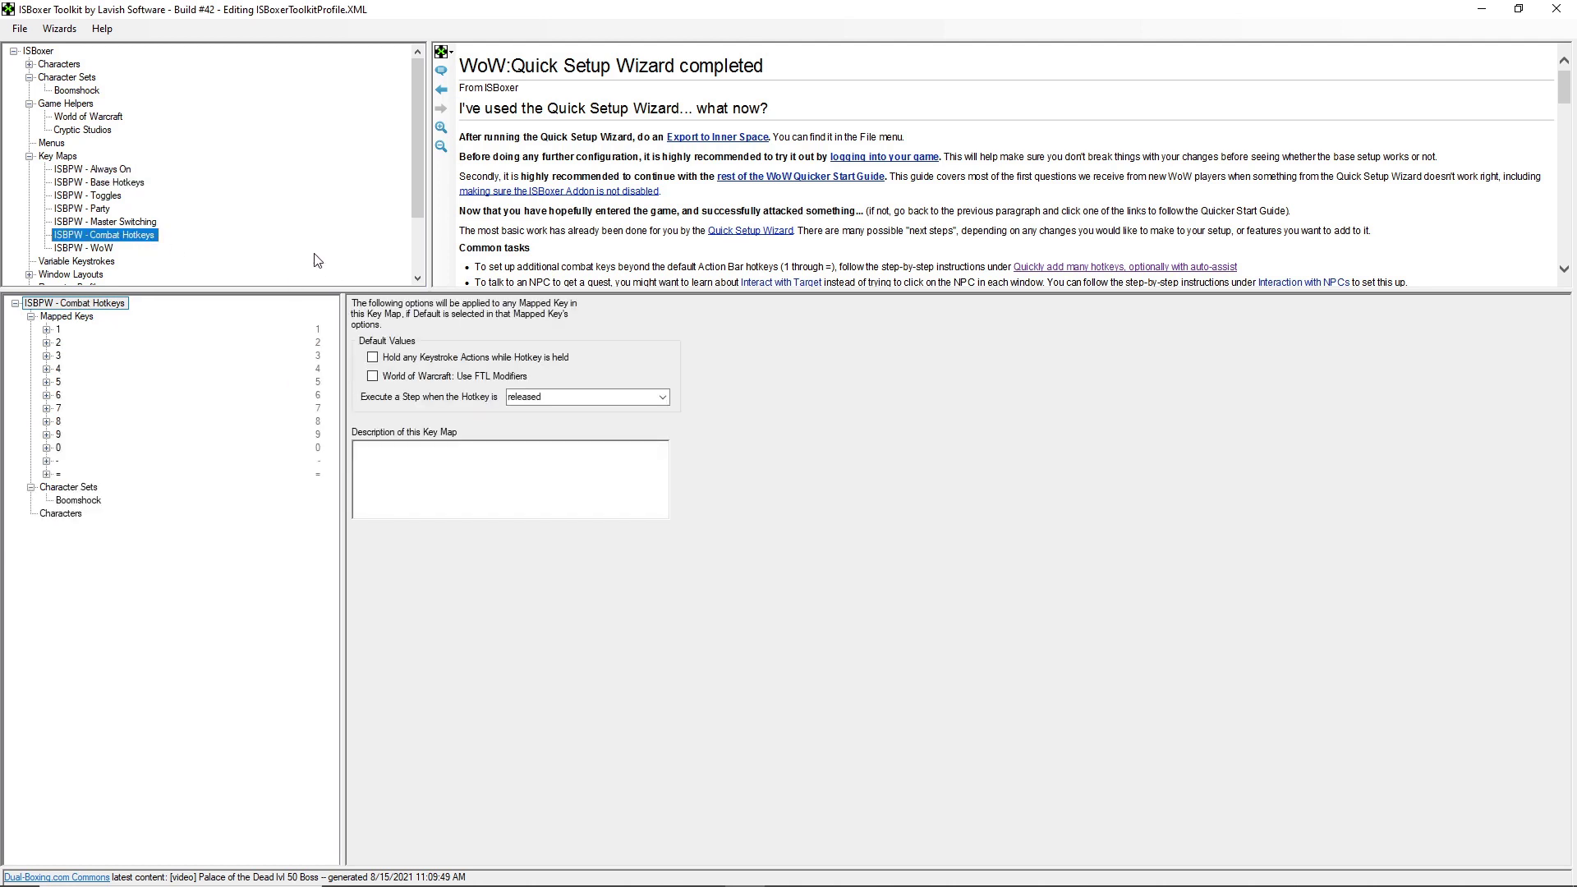
pyautogui.click(112, 170)
pyautogui.click(97, 330)
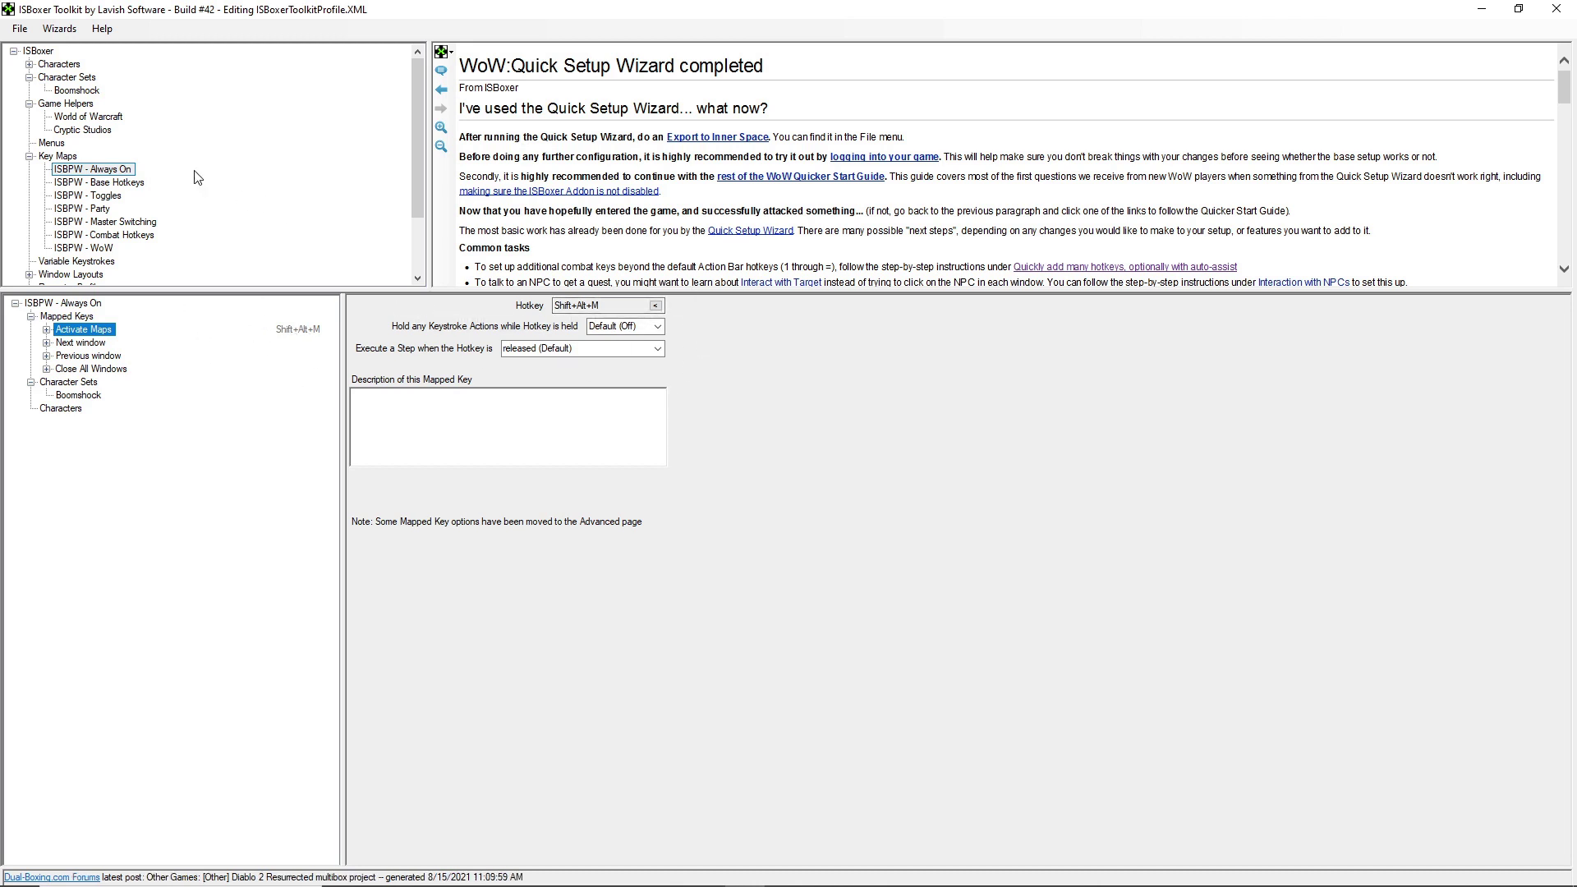
# - Assign Alt+J as the hotkey for Interact with Target in the ISBPW - Base Hotkeys key map
pyautogui.click(115, 182)
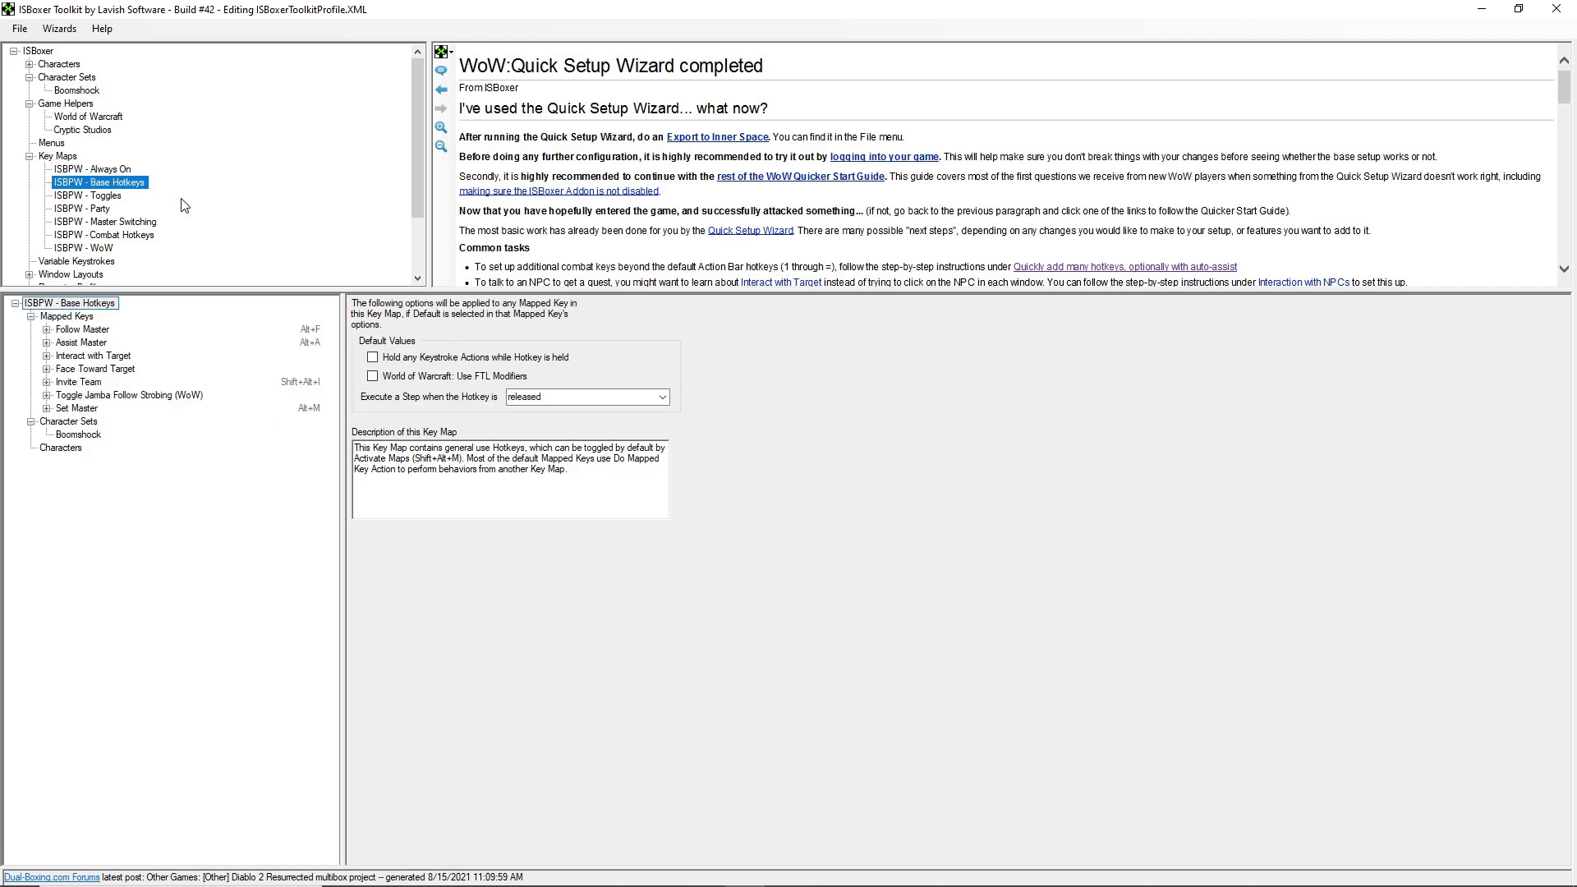
pyautogui.click(91, 330)
pyautogui.click(98, 356)
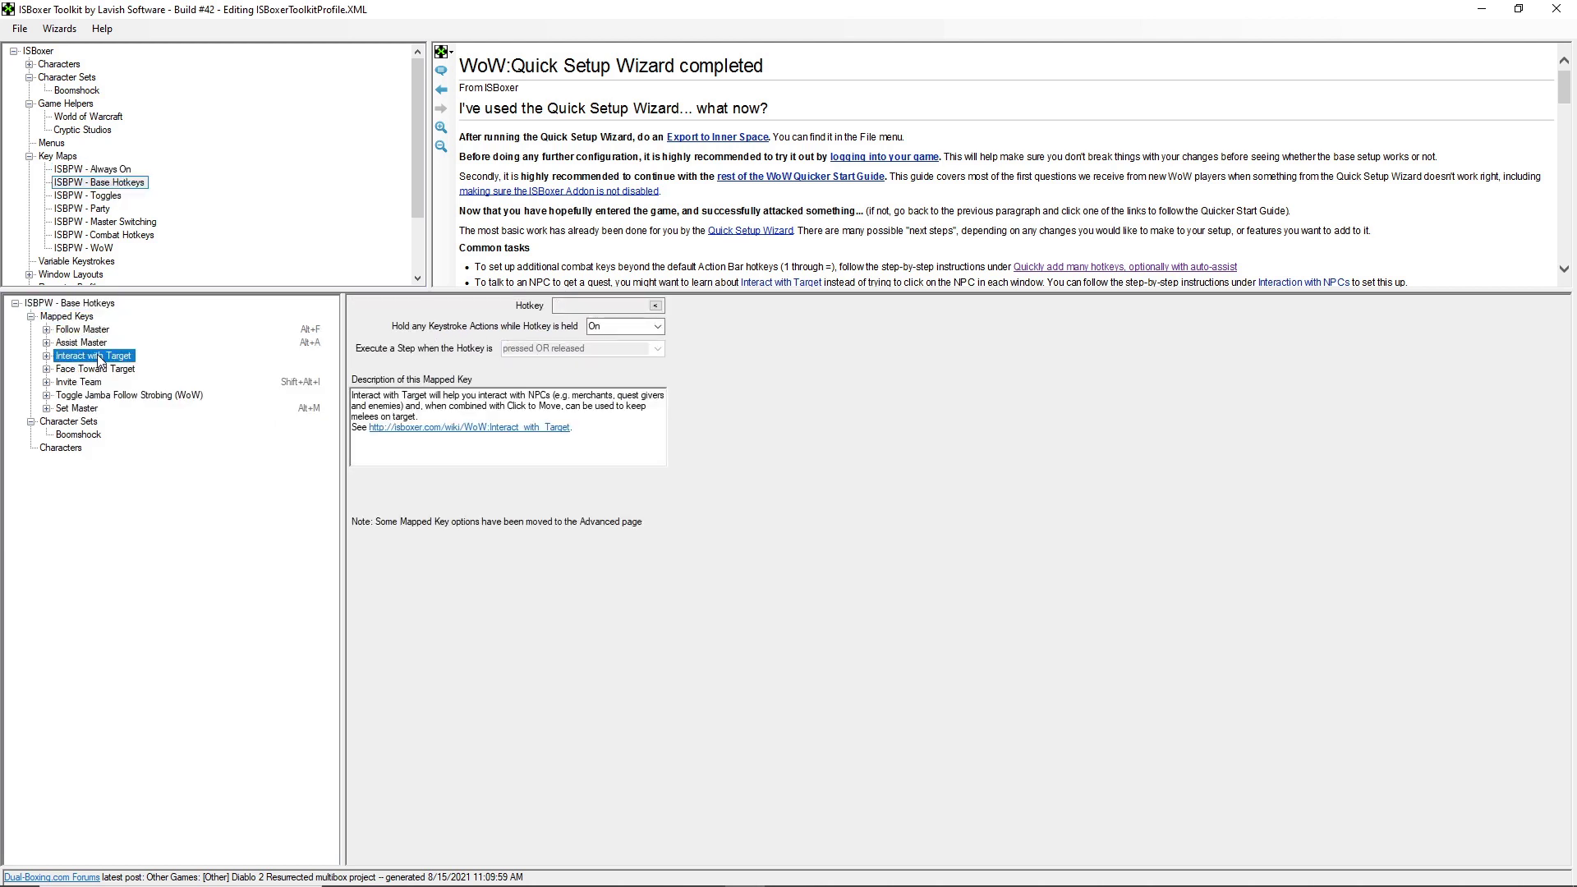
pyautogui.click(656, 307)
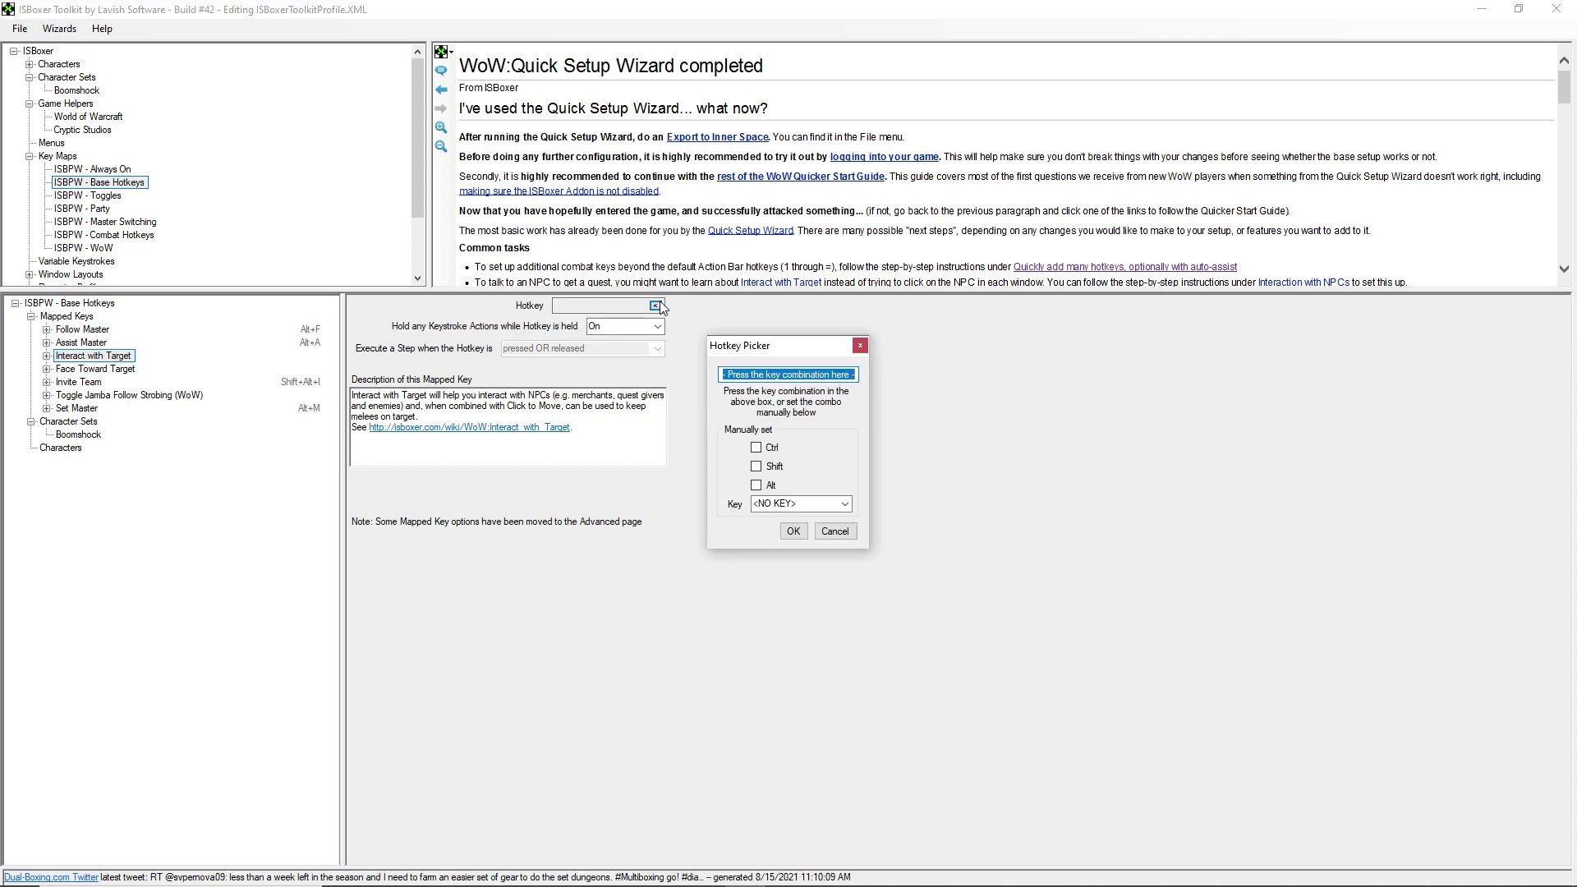
pyautogui.hotkey('alt', 'j')
pyautogui.click(794, 531)
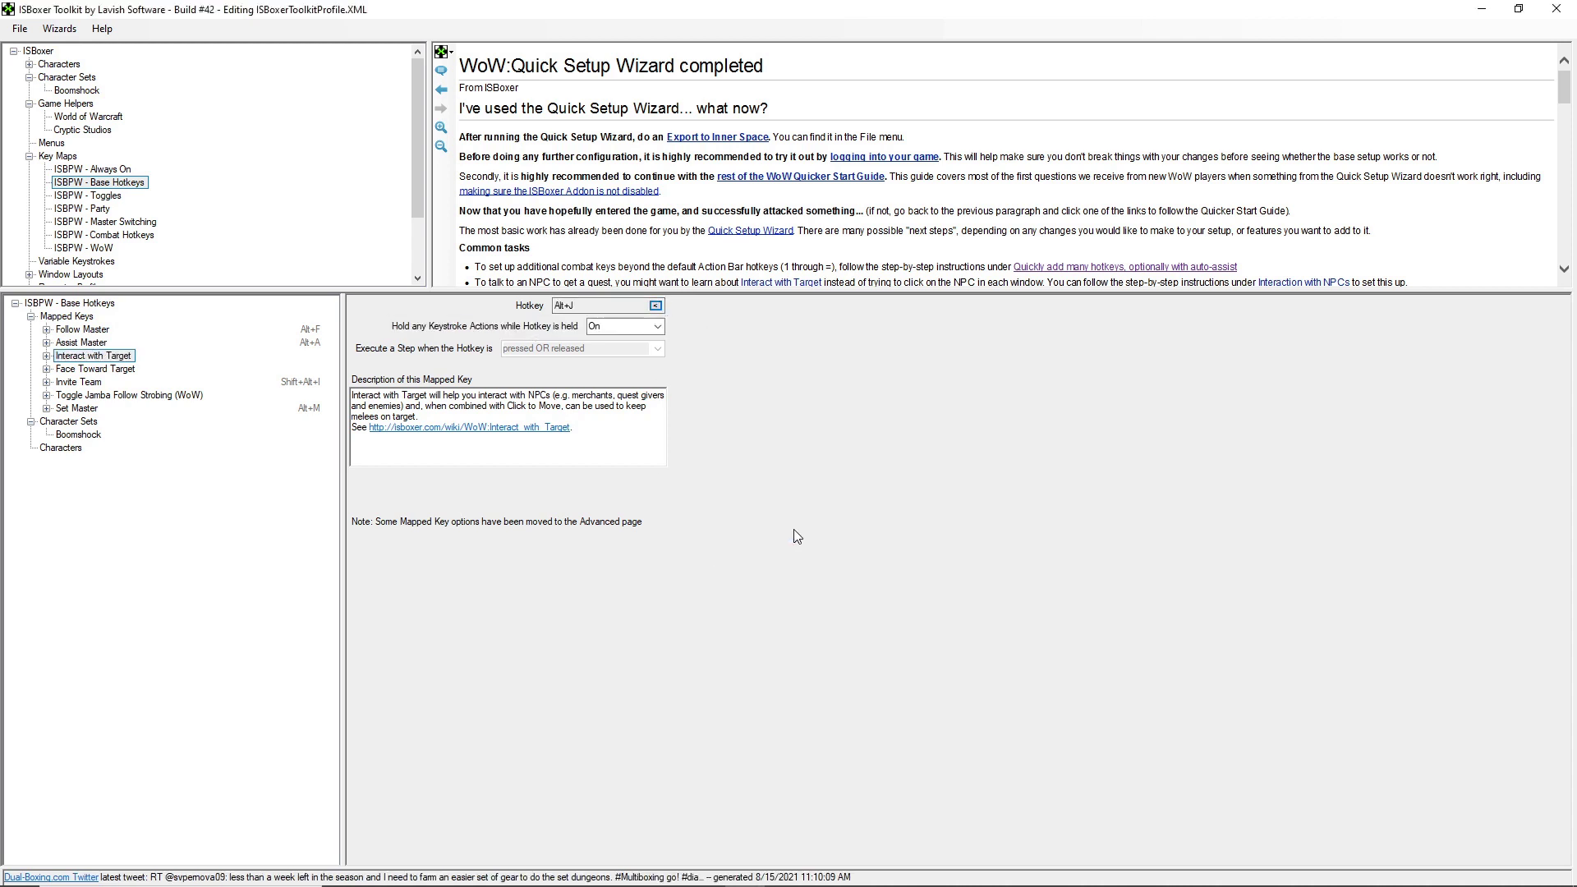
pyautogui.click(123, 359)
pyautogui.click(89, 343)
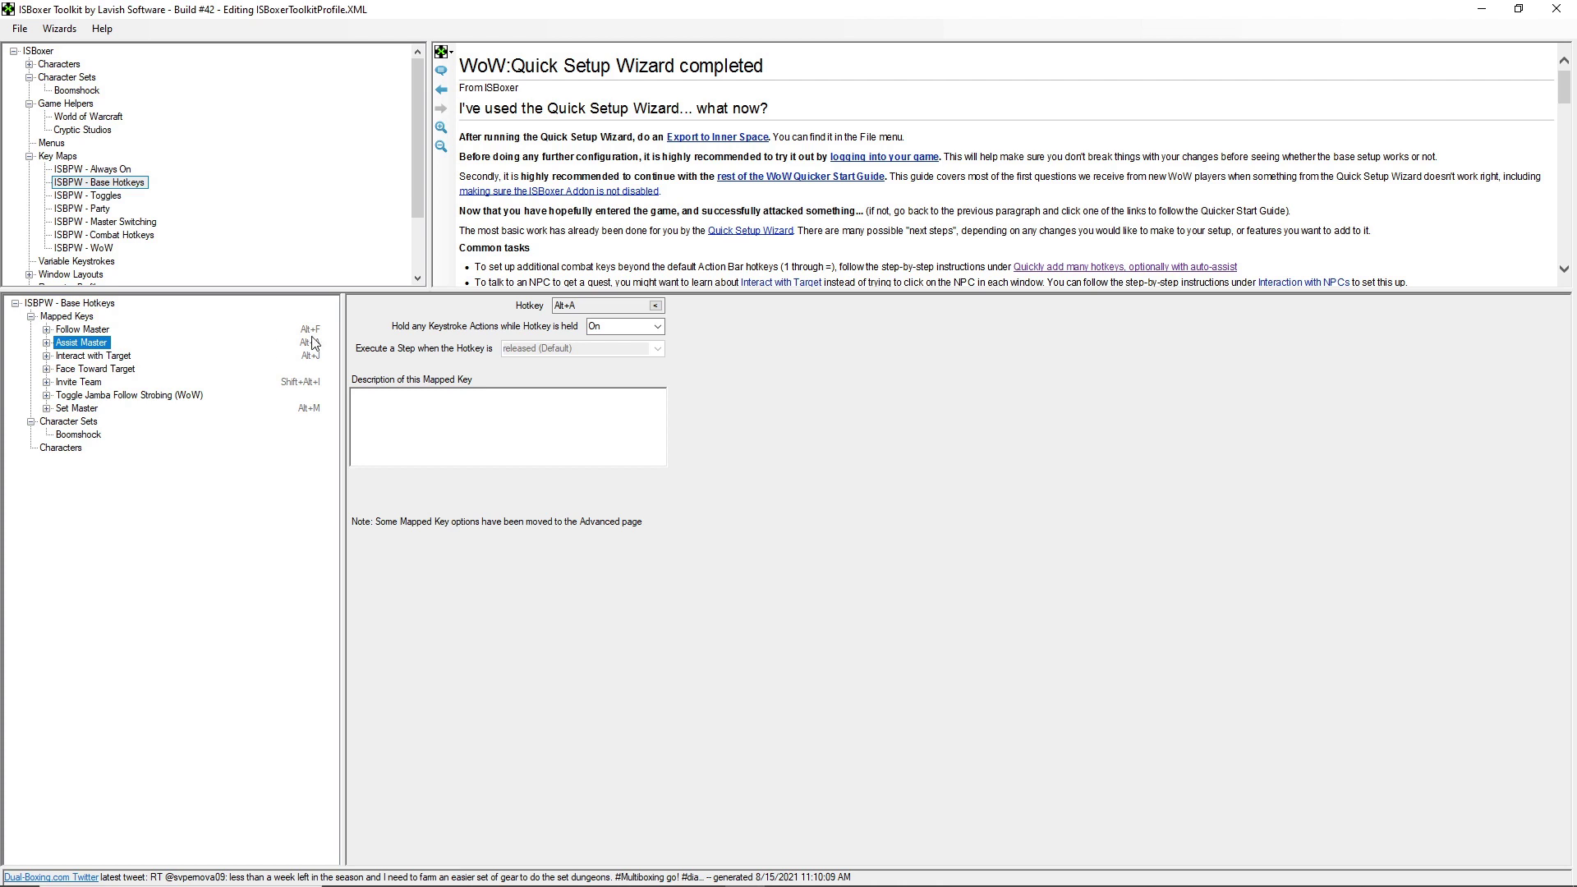
# - Inspect key 1's step actions in ISBPW - Combat Hotkeys, including 1 -> self and Auto-Assist Master
pyautogui.click(106, 197)
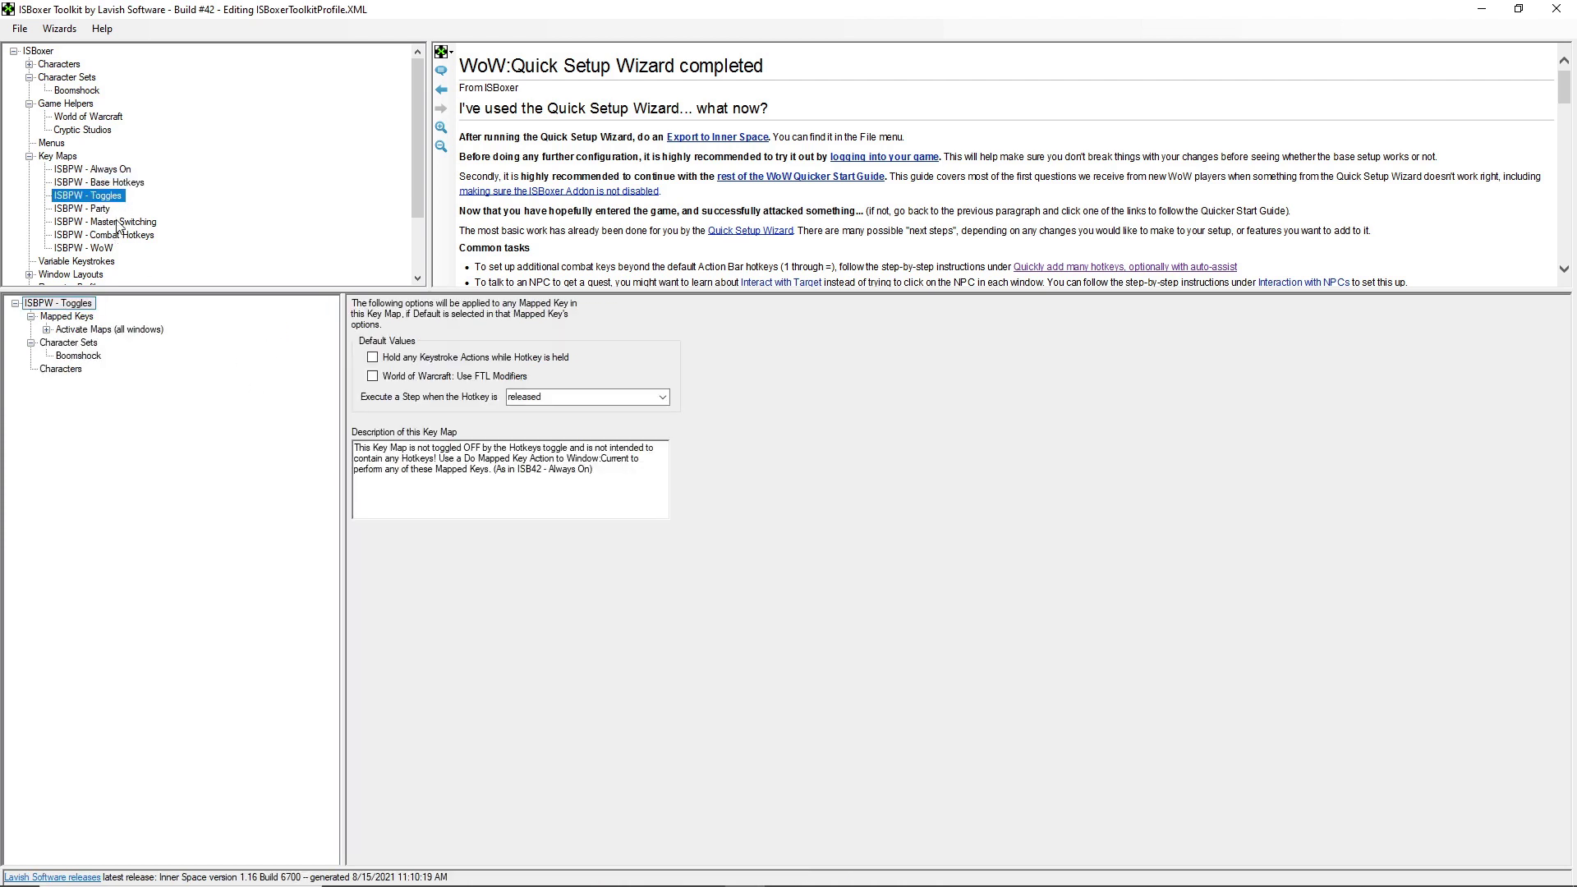
pyautogui.click(117, 224)
pyautogui.click(130, 235)
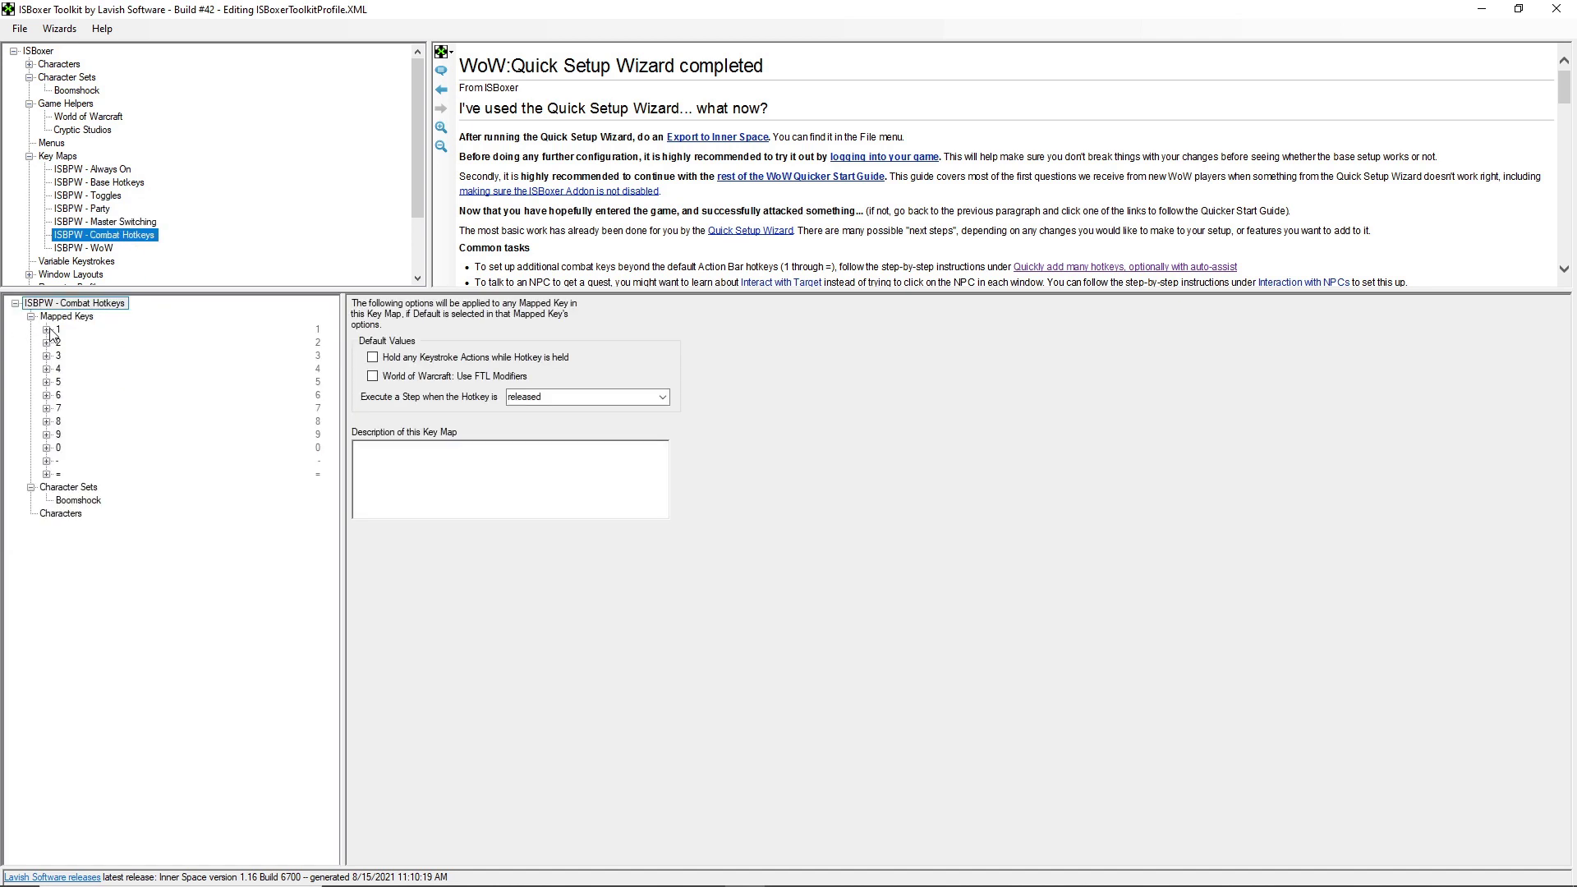
pyautogui.click(46, 329)
pyautogui.click(113, 368)
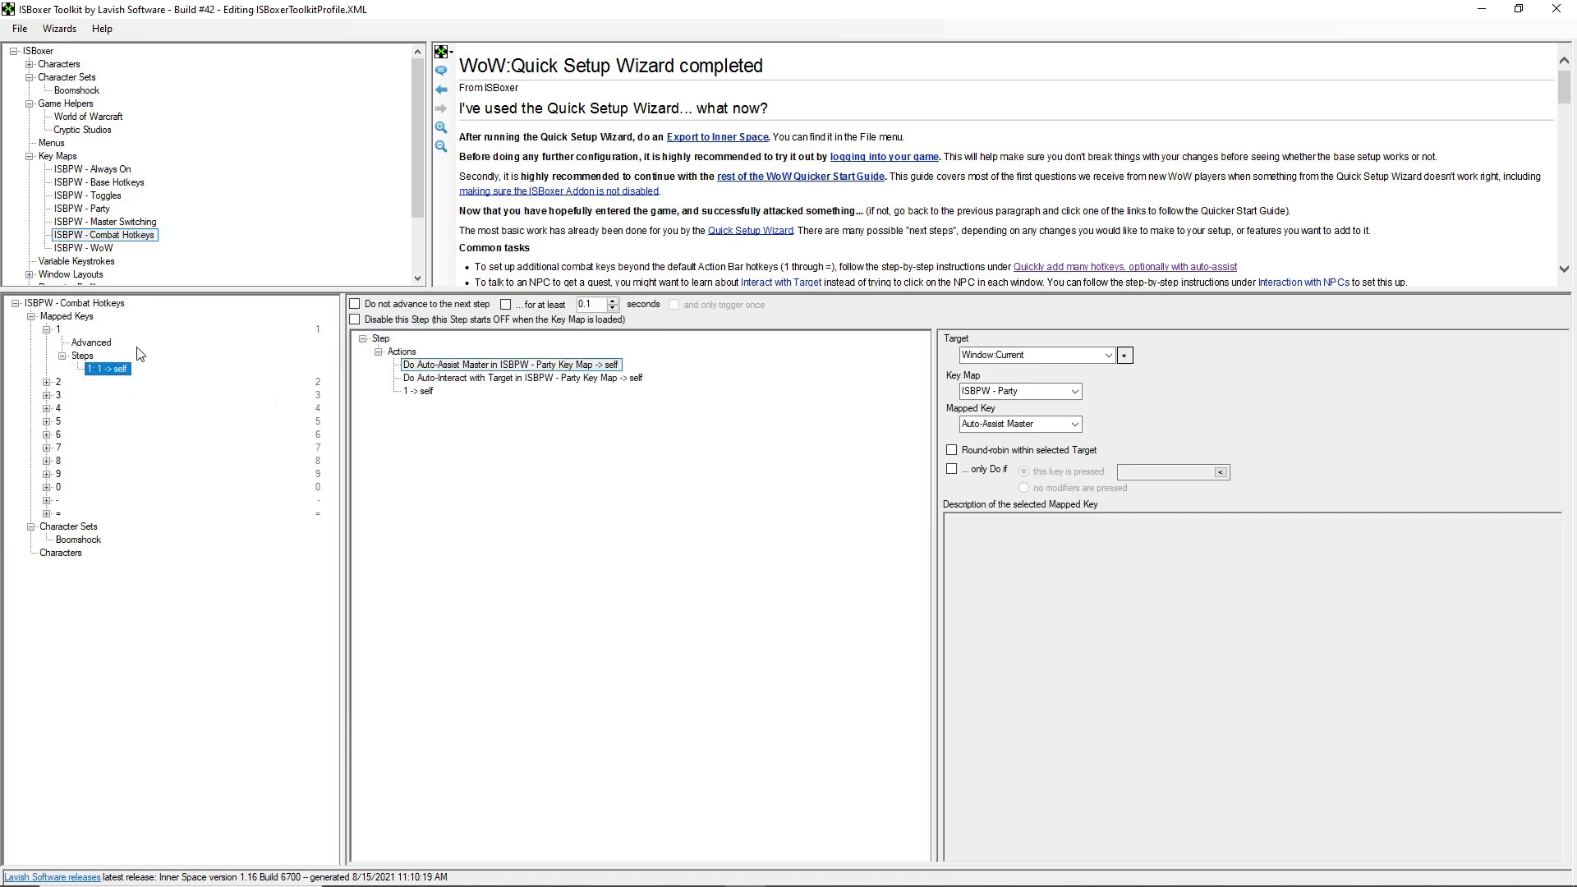
pyautogui.click(418, 392)
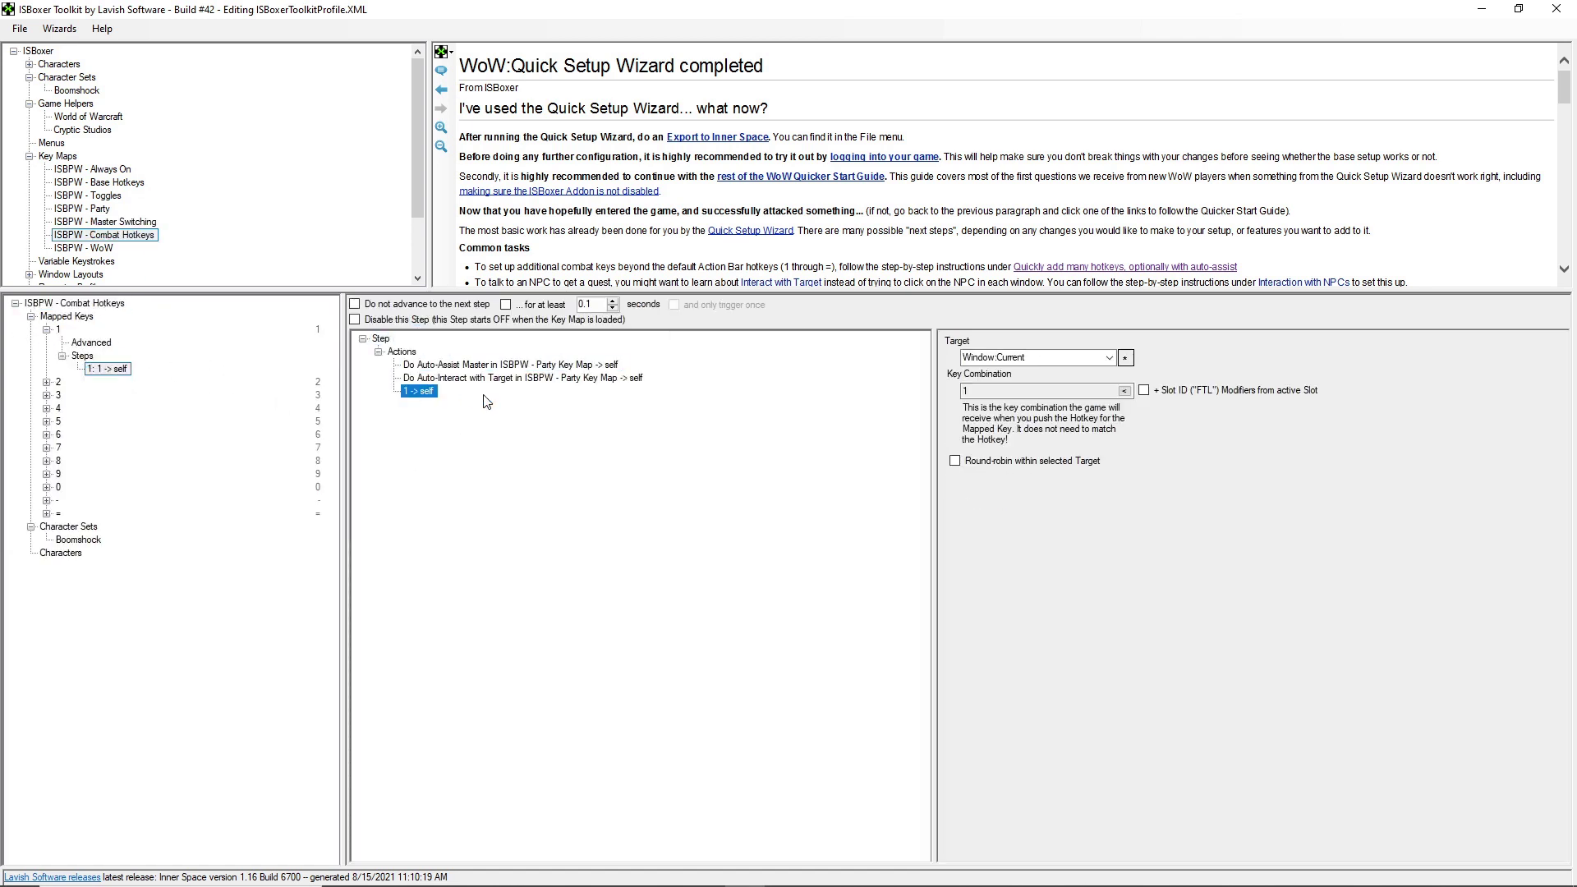
pyautogui.click(446, 365)
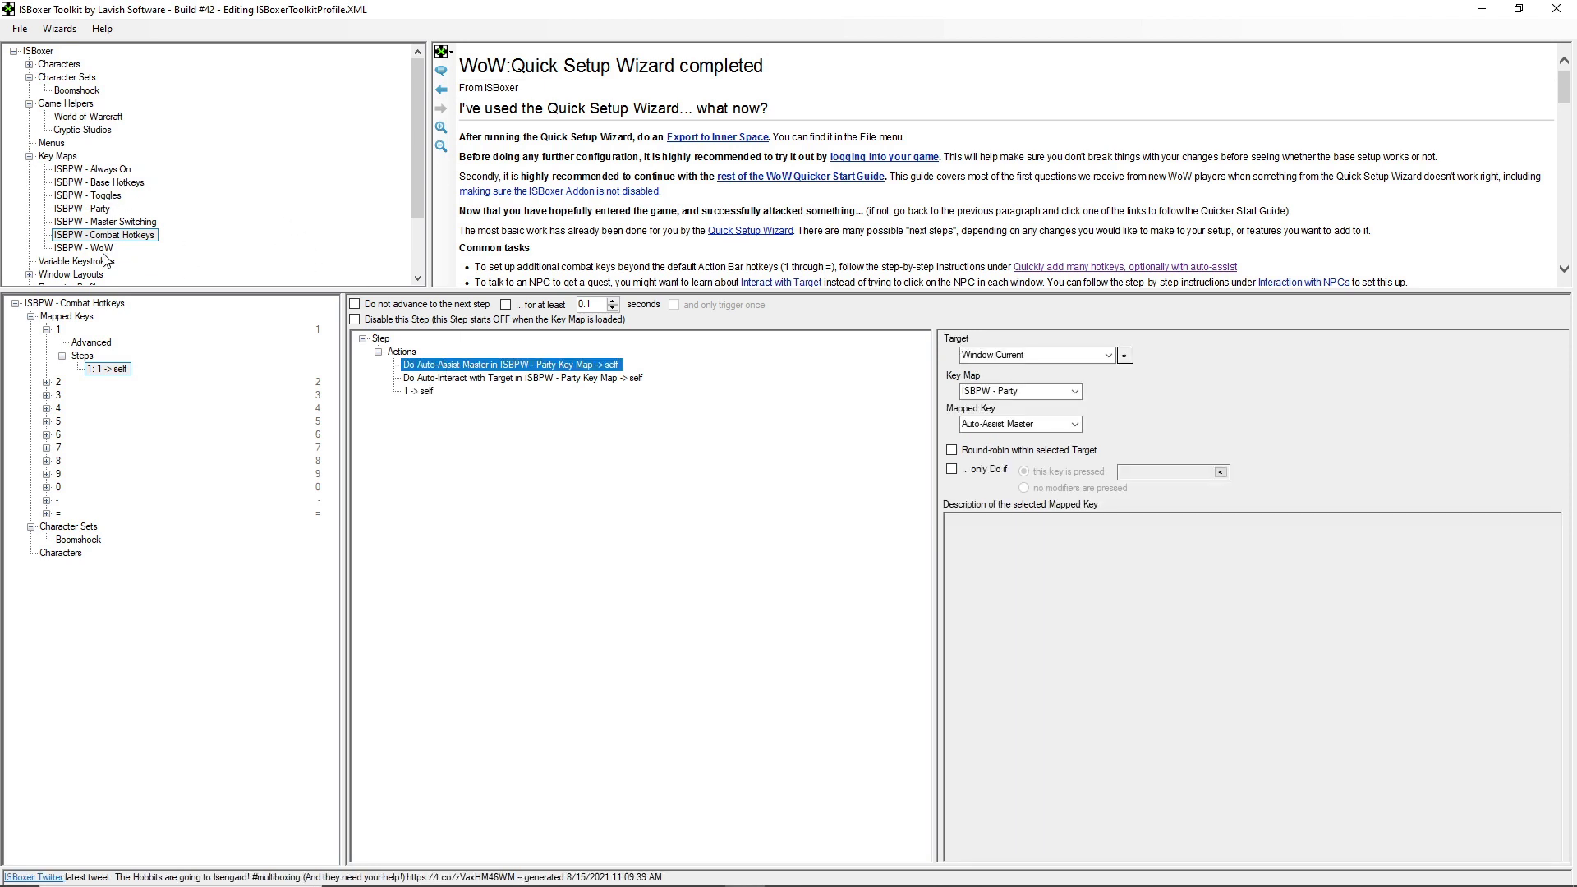
# - Inspect the Assist Master keystroke action of Set Master Slot 1 in ISBPW - Master Switching
pyautogui.click(99, 221)
pyautogui.doubleClick(90, 330)
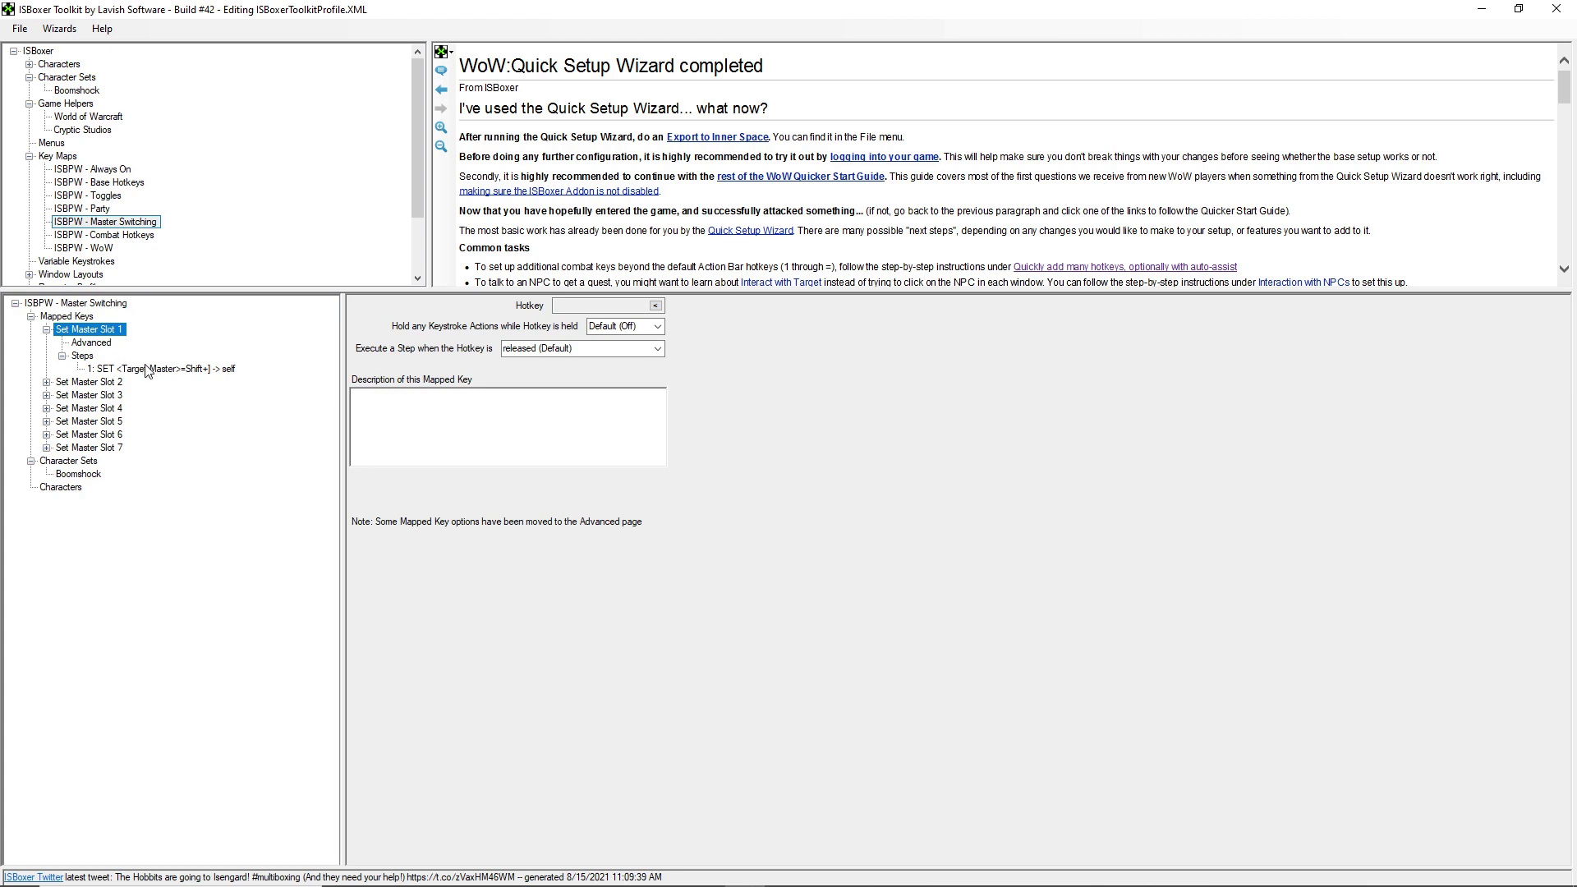
pyautogui.click(148, 368)
pyautogui.click(482, 379)
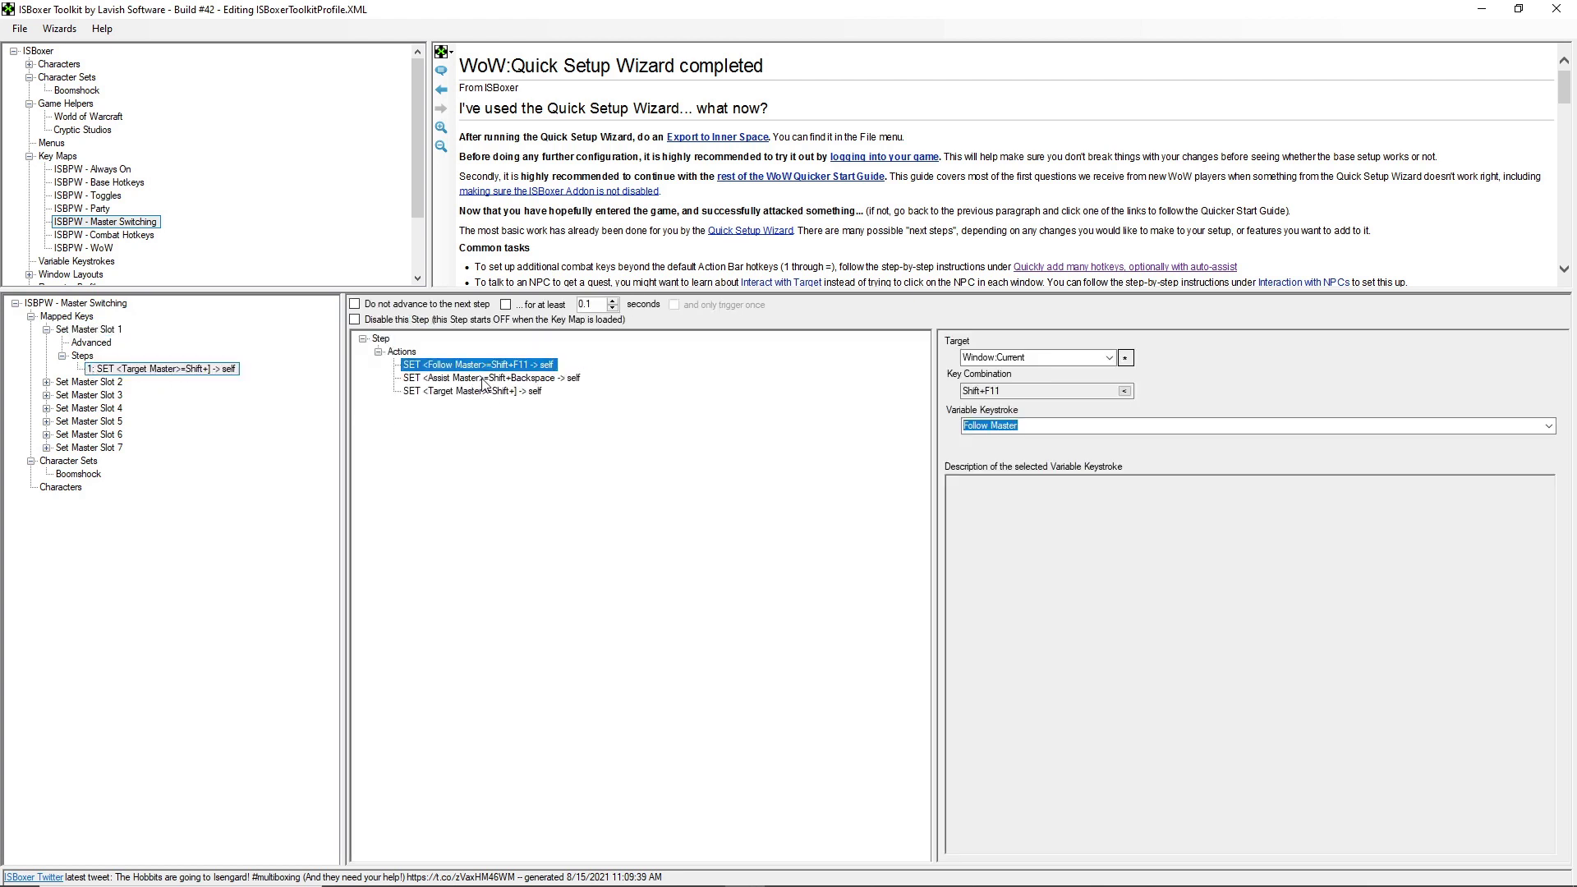
# - Recheck key 1's Auto-Interact with Target and 1 -> self actions, ending on Combat Hotkeys options
pyautogui.click(96, 210)
pyautogui.click(98, 236)
pyautogui.click(47, 330)
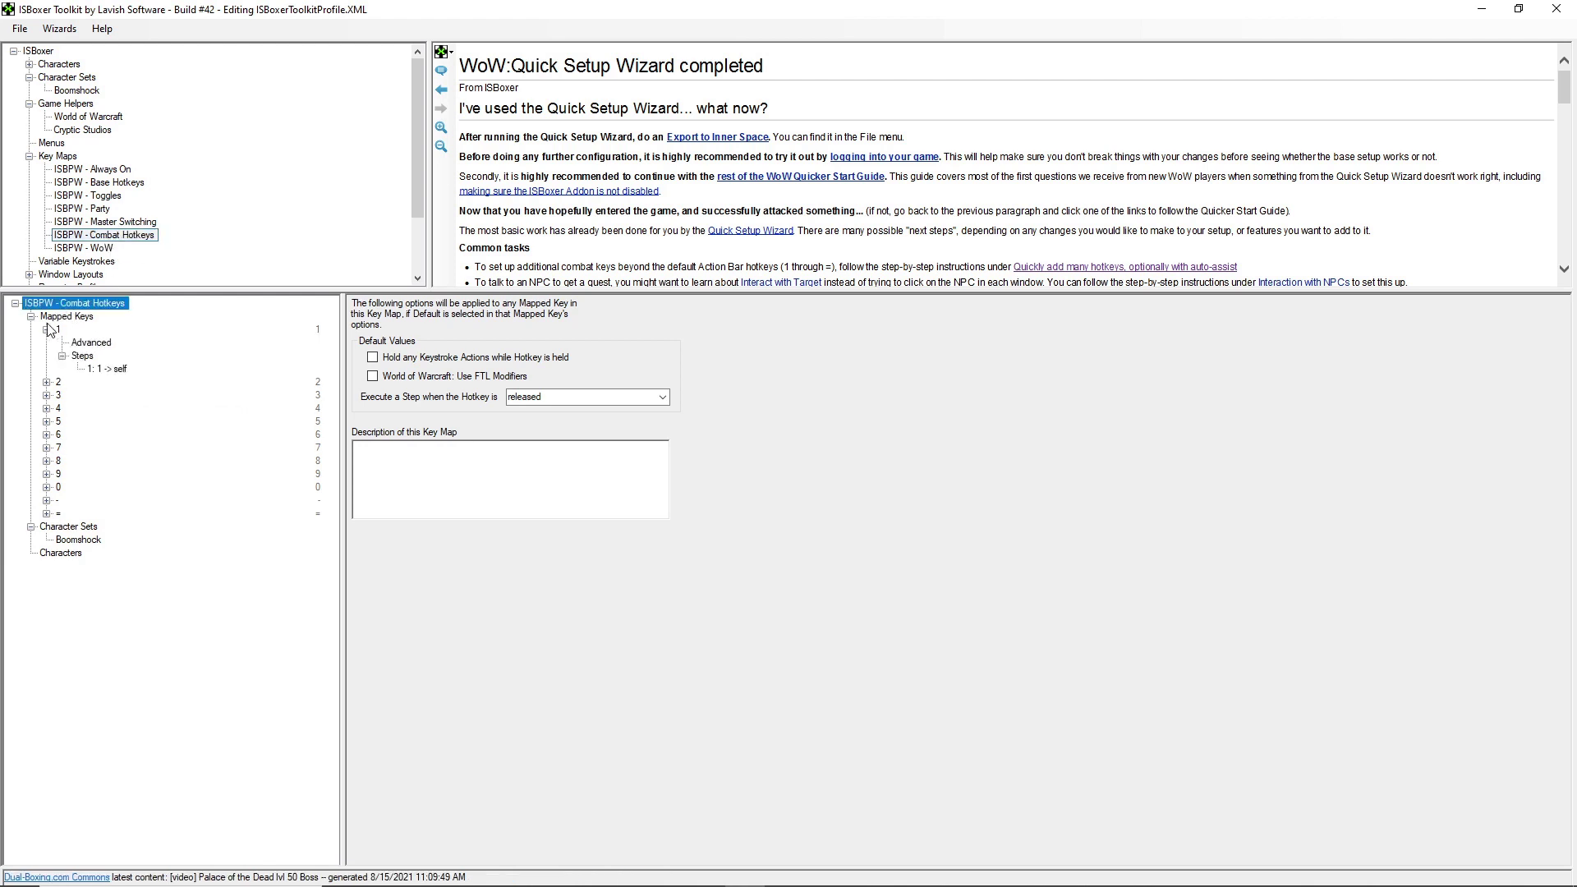
pyautogui.click(107, 369)
pyautogui.click(461, 380)
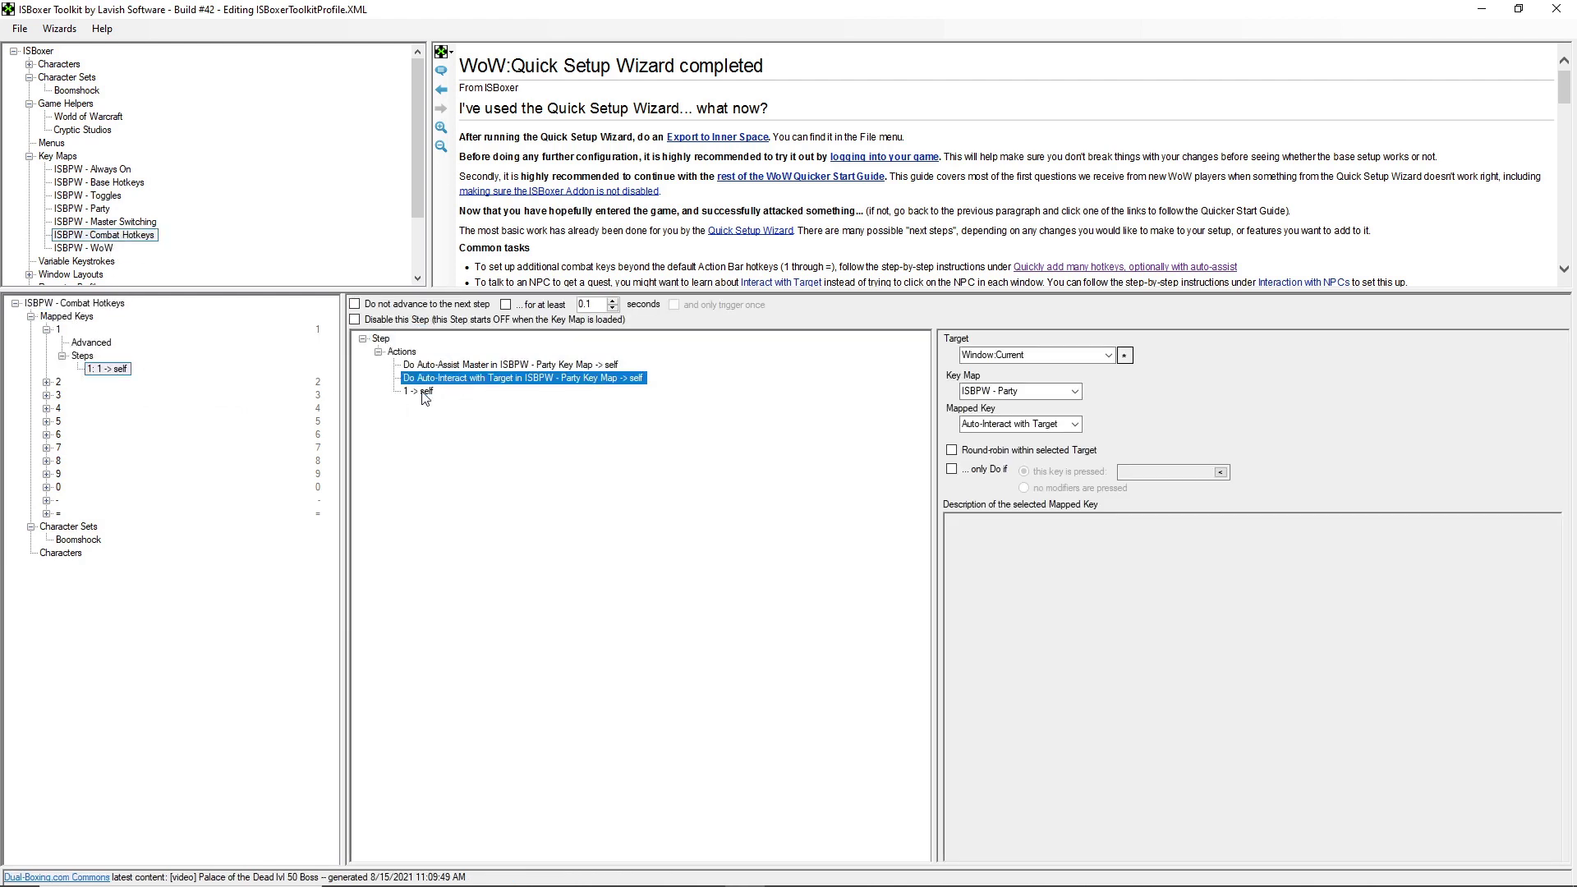
pyautogui.click(424, 391)
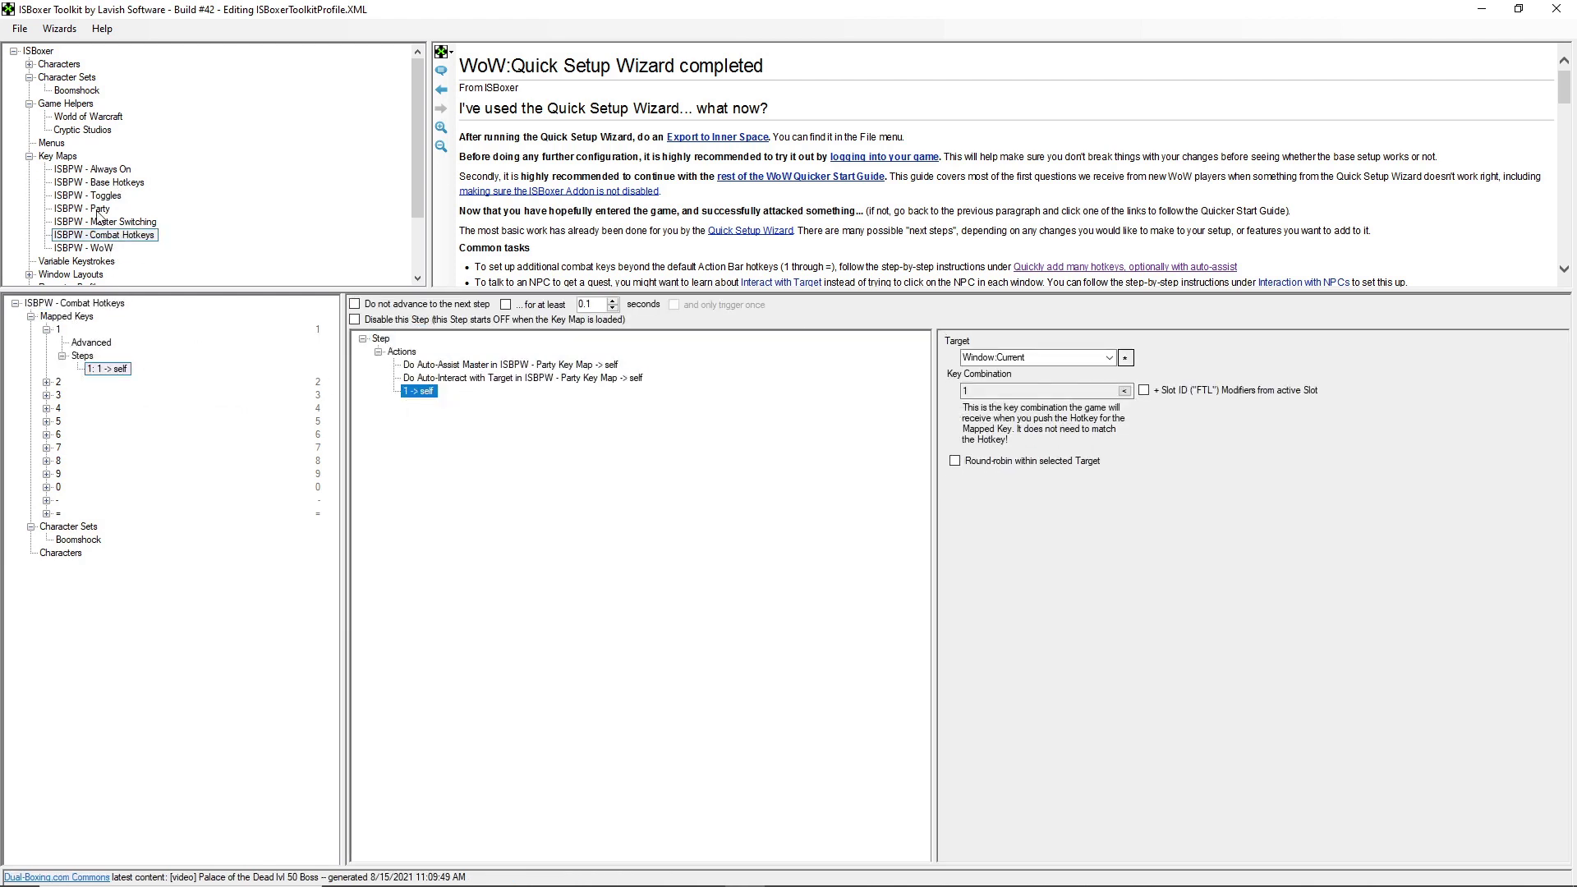
pyautogui.scroll(-2, 128, 204)
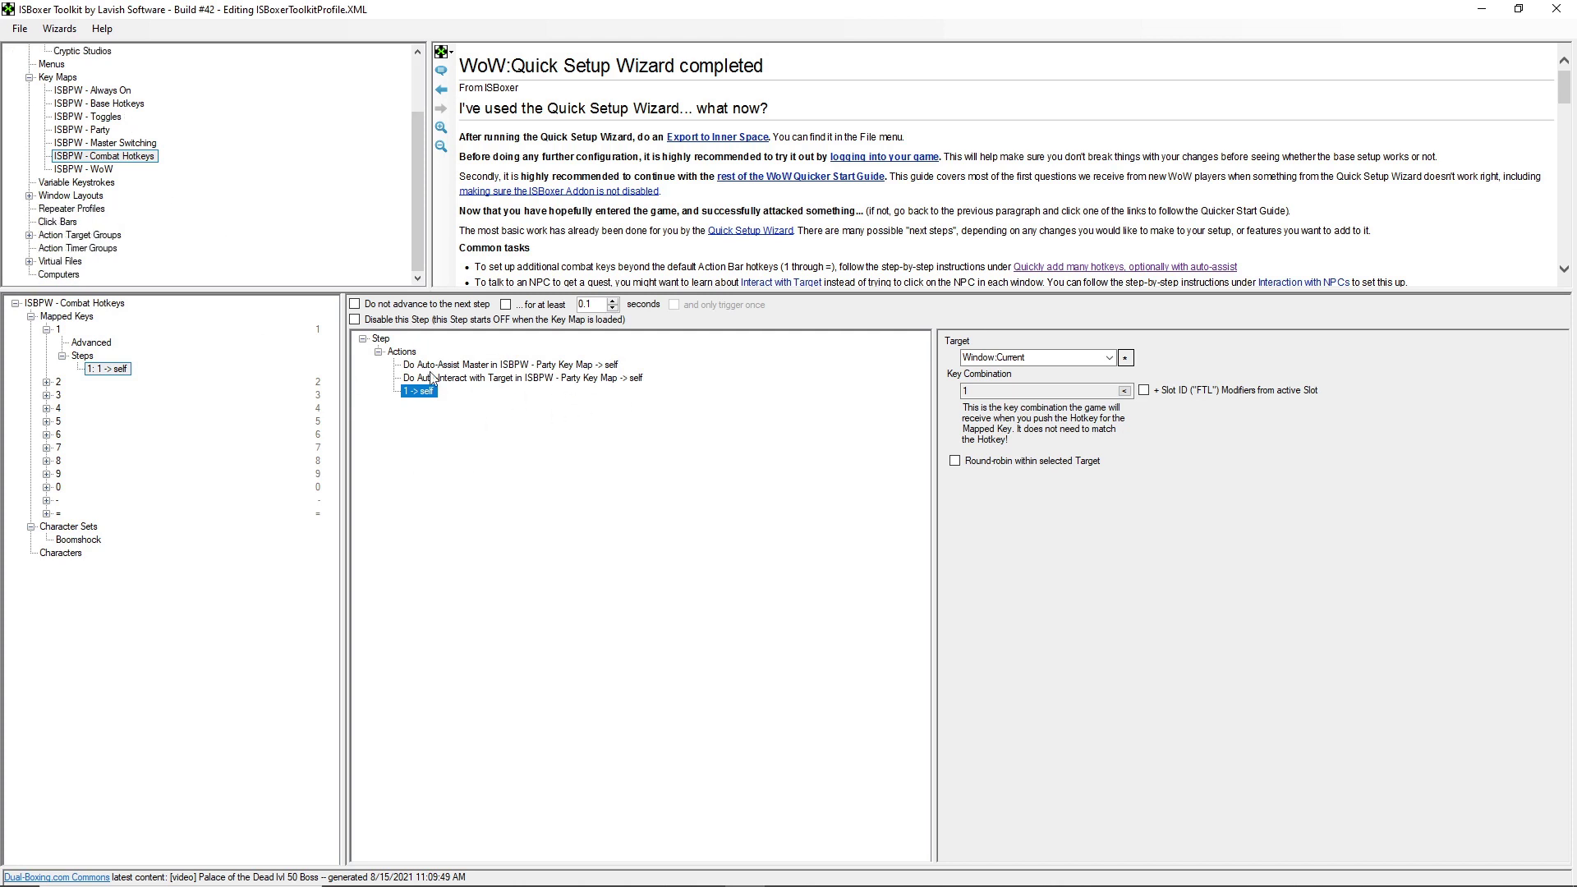
pyautogui.scroll(1, 196, 167)
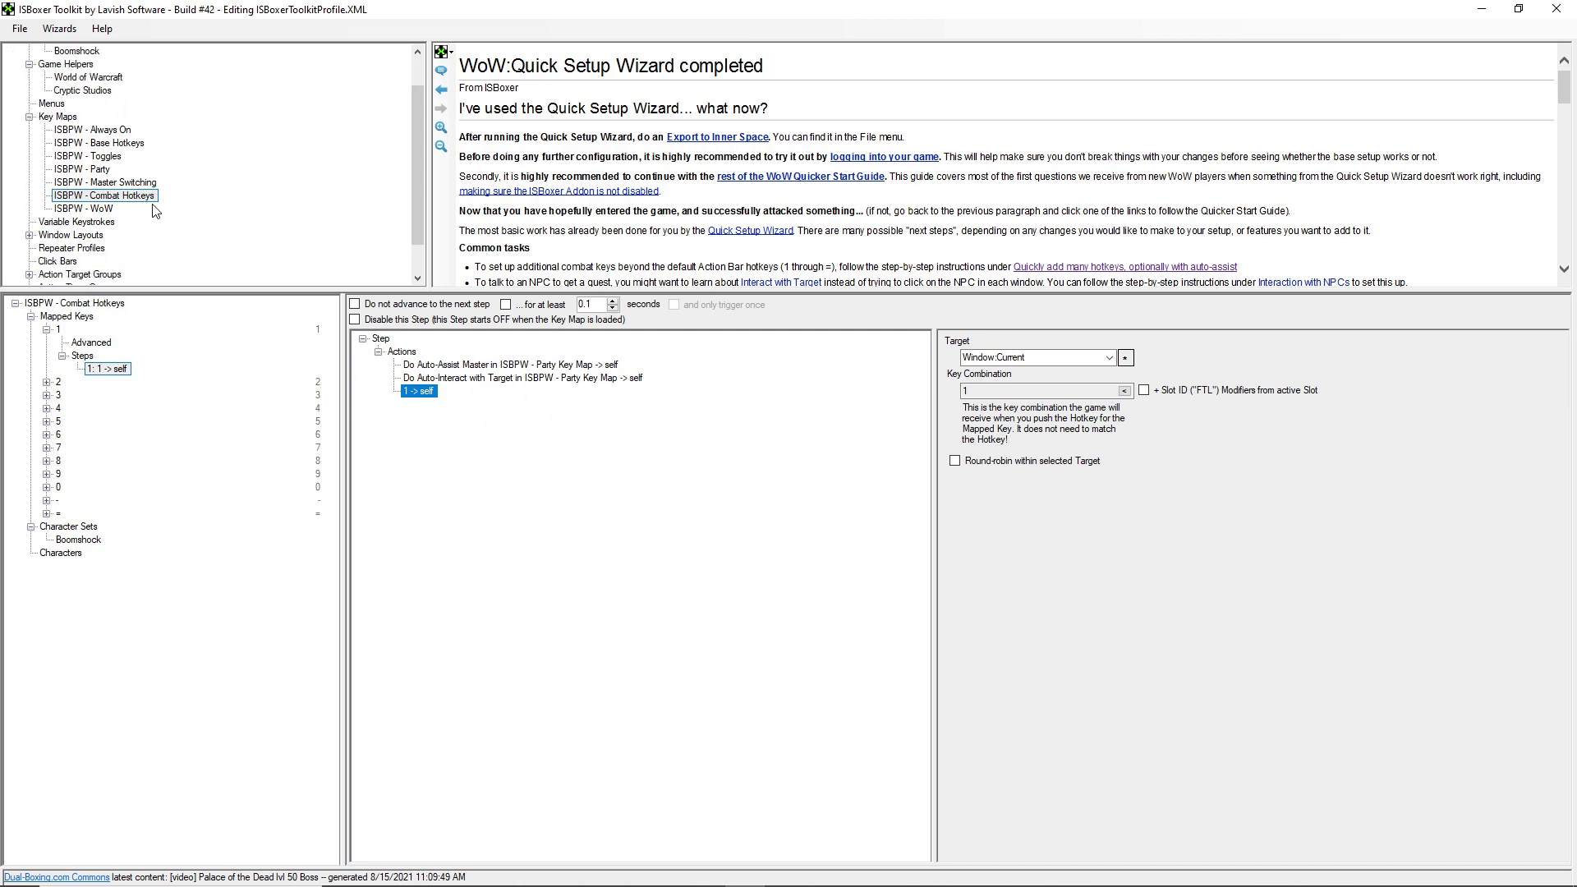
pyautogui.click(104, 197)
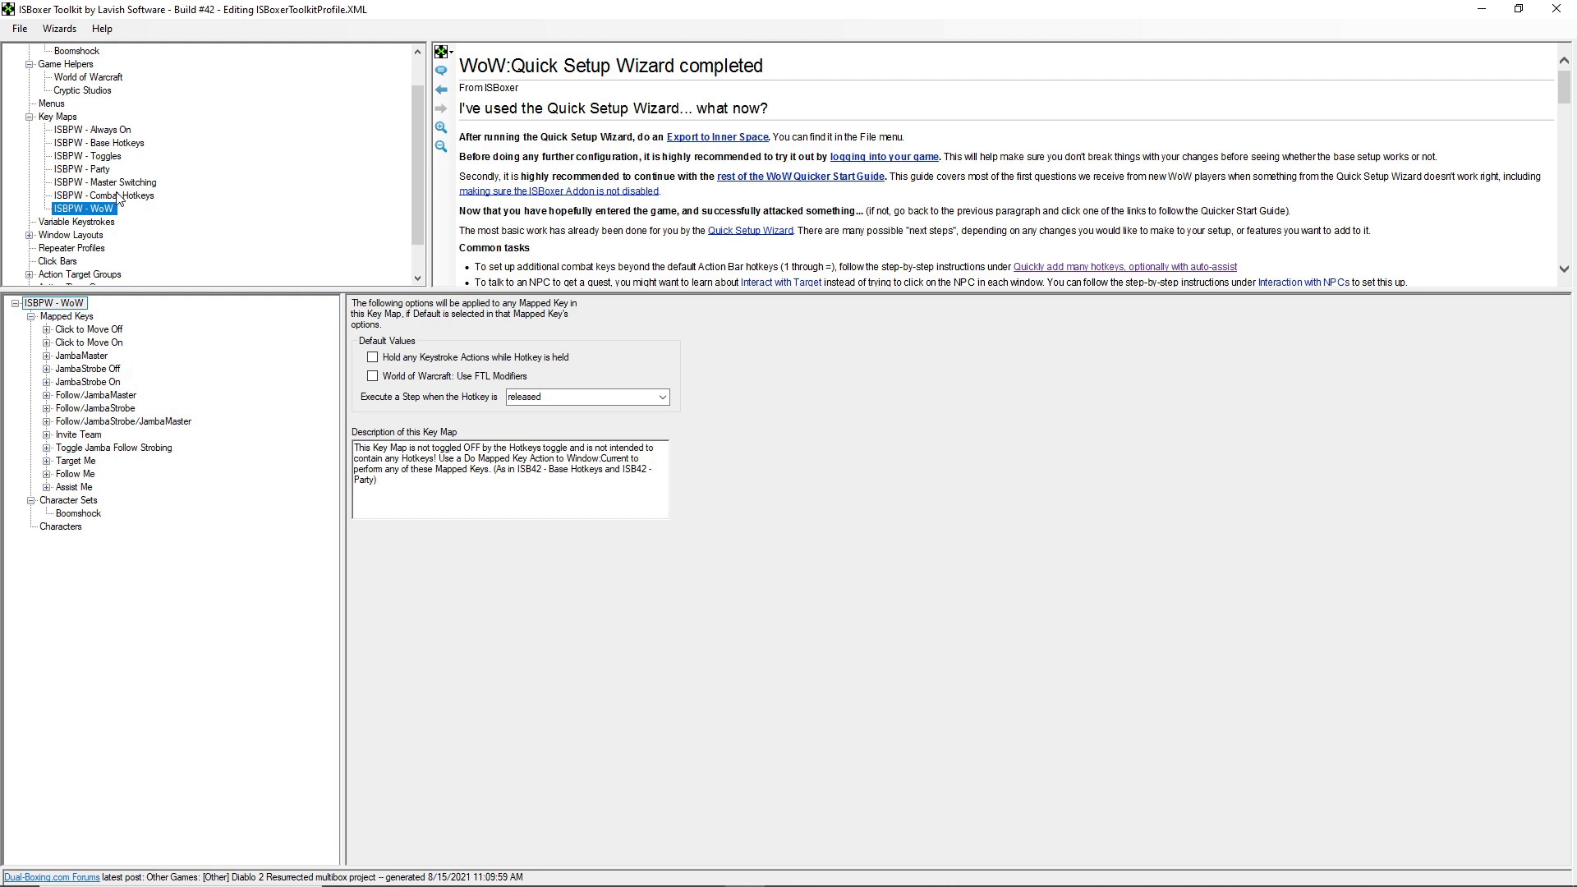
# - Set the Interact with Target variable keystroke's default key combination to J
pyautogui.click(83, 224)
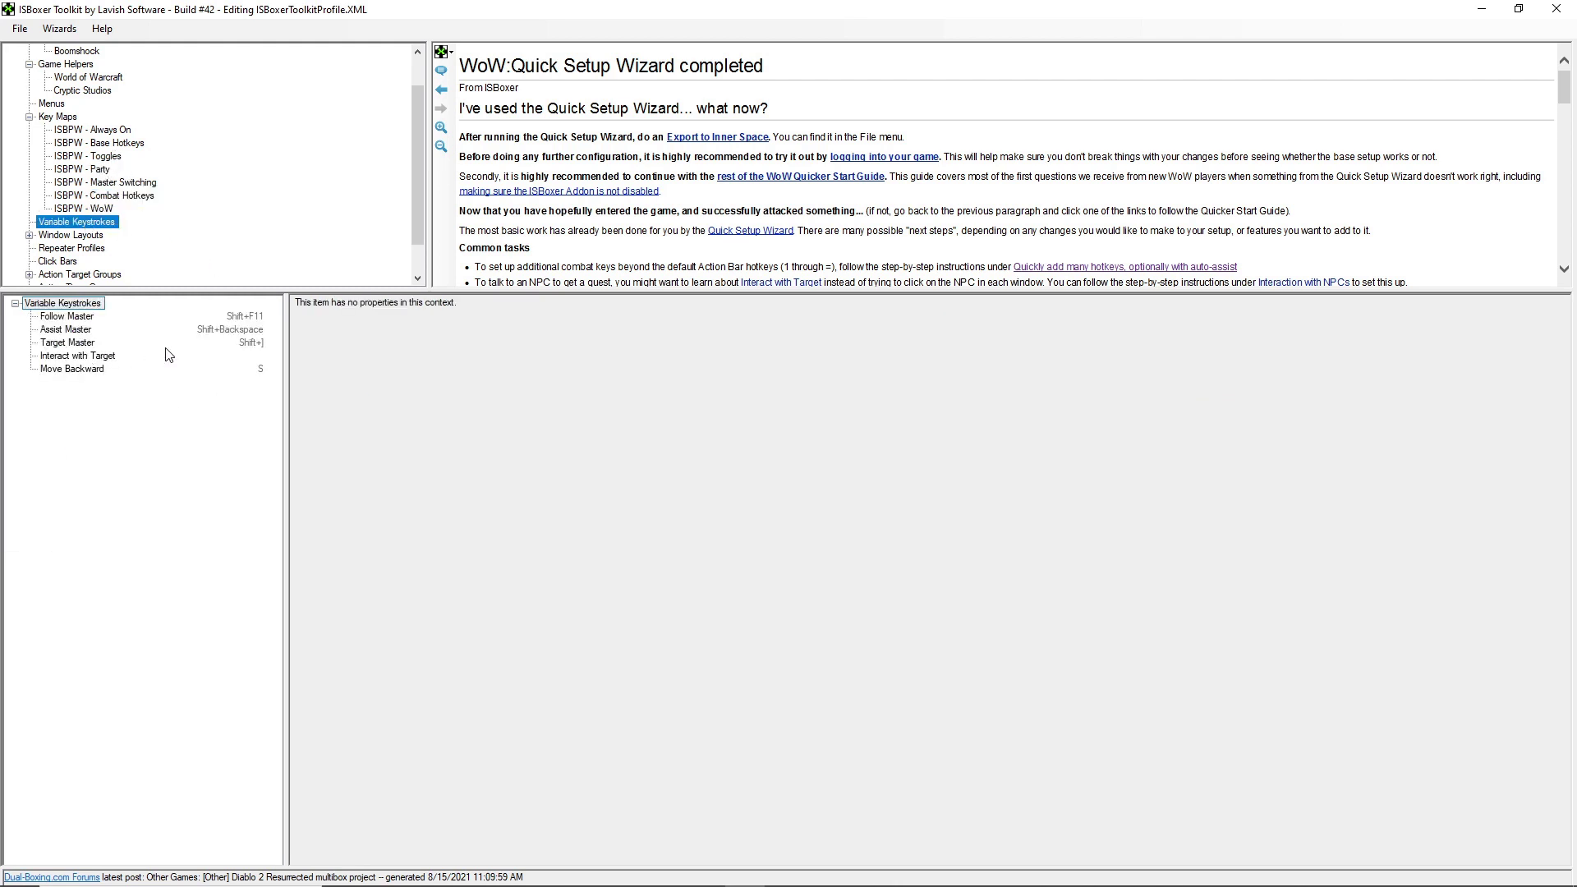
pyautogui.click(76, 357)
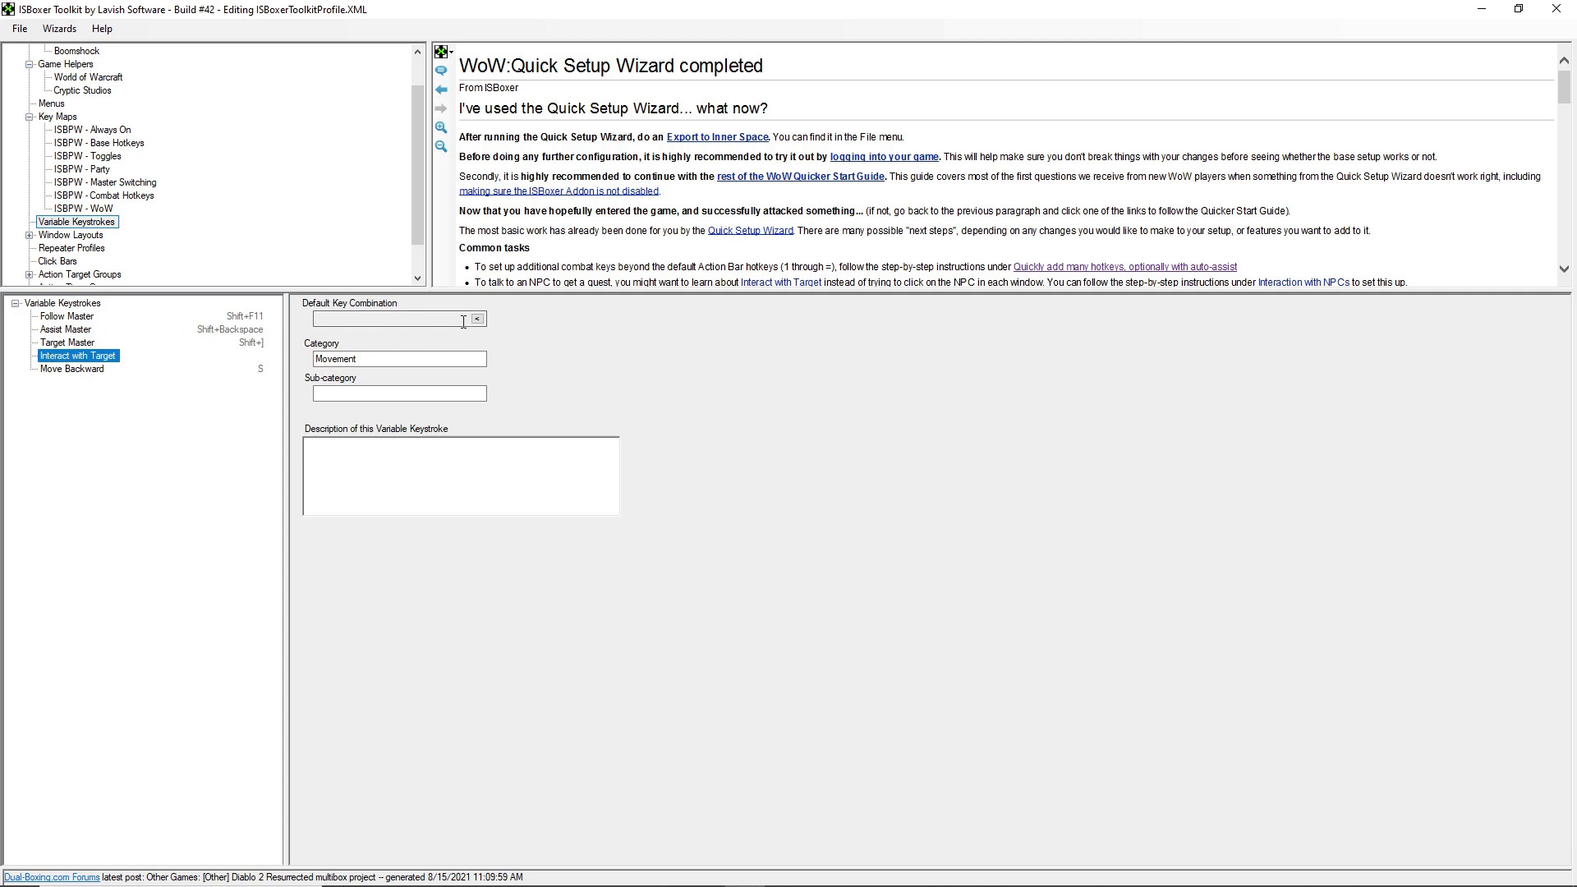
pyautogui.click(477, 319)
pyautogui.press('j')
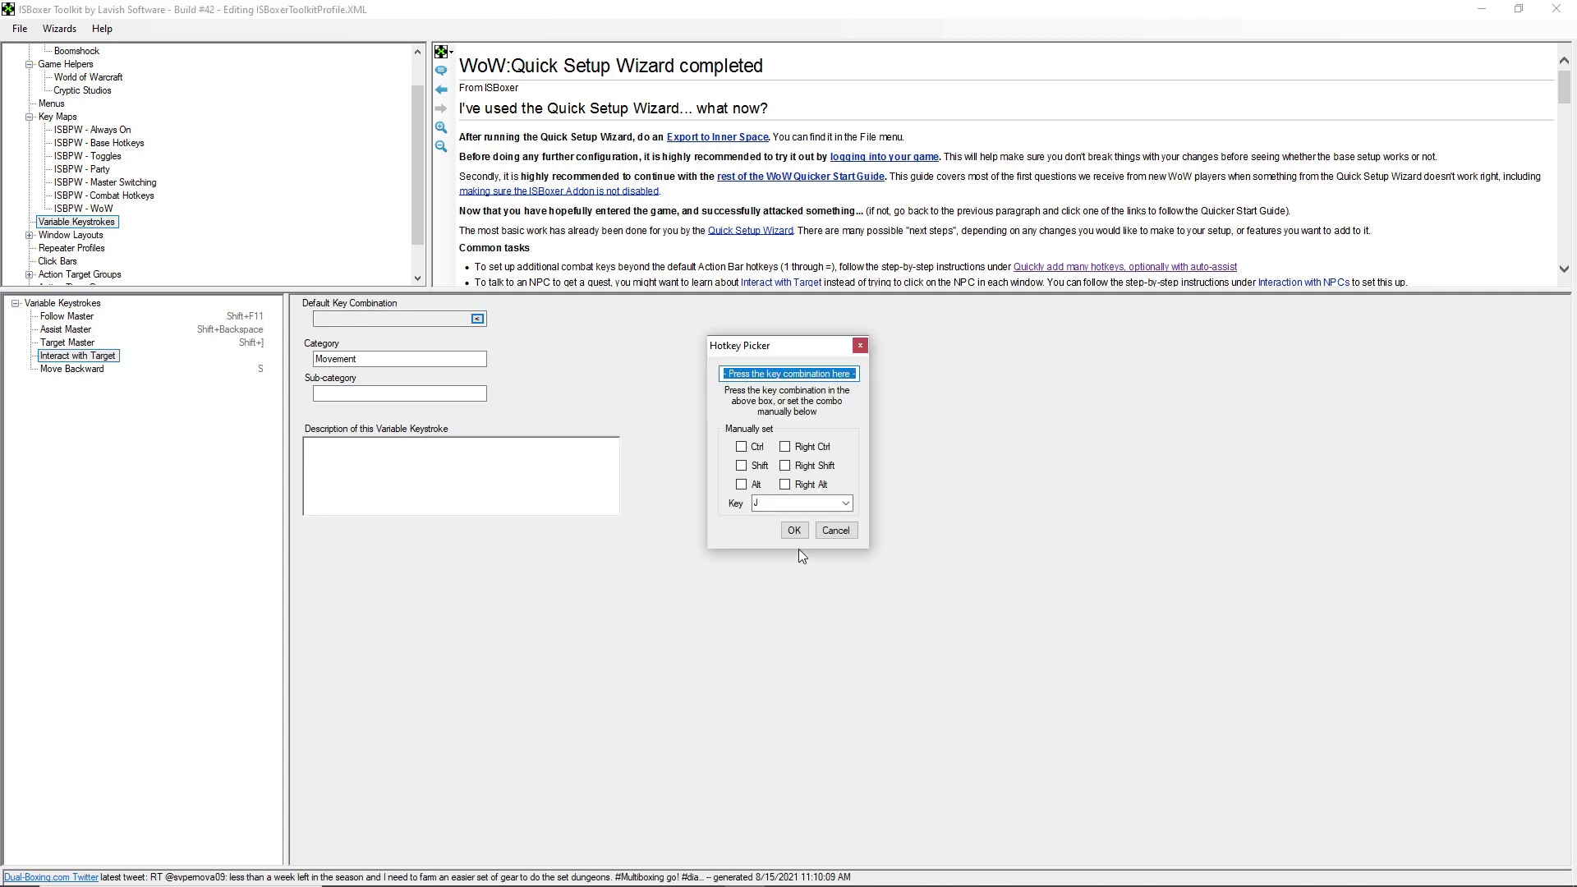
pyautogui.click(794, 530)
pyautogui.click(88, 370)
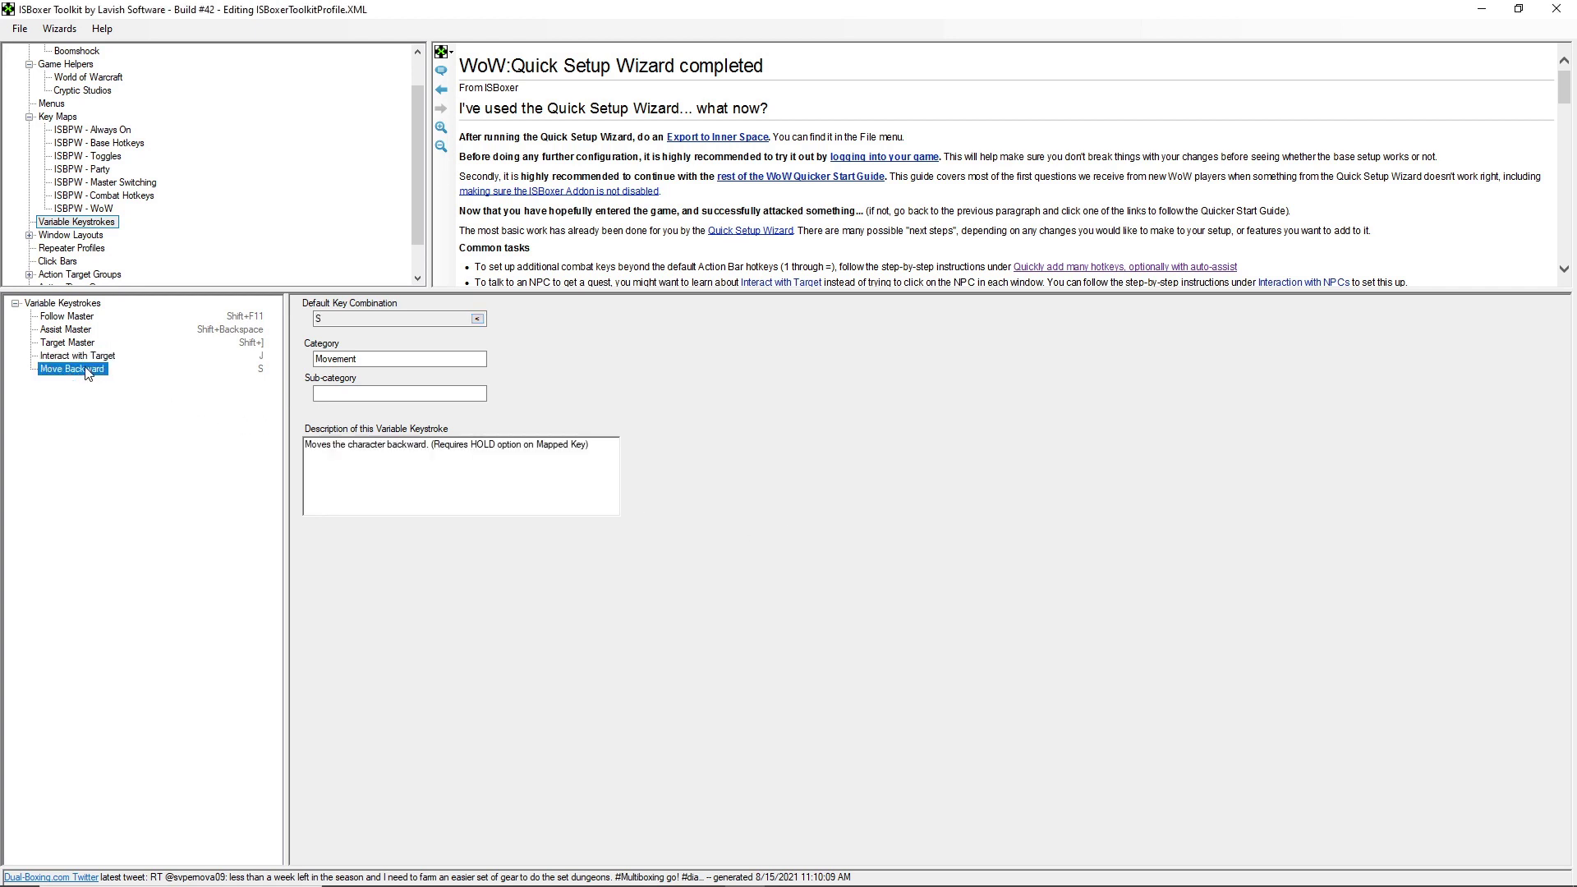
pyautogui.click(80, 358)
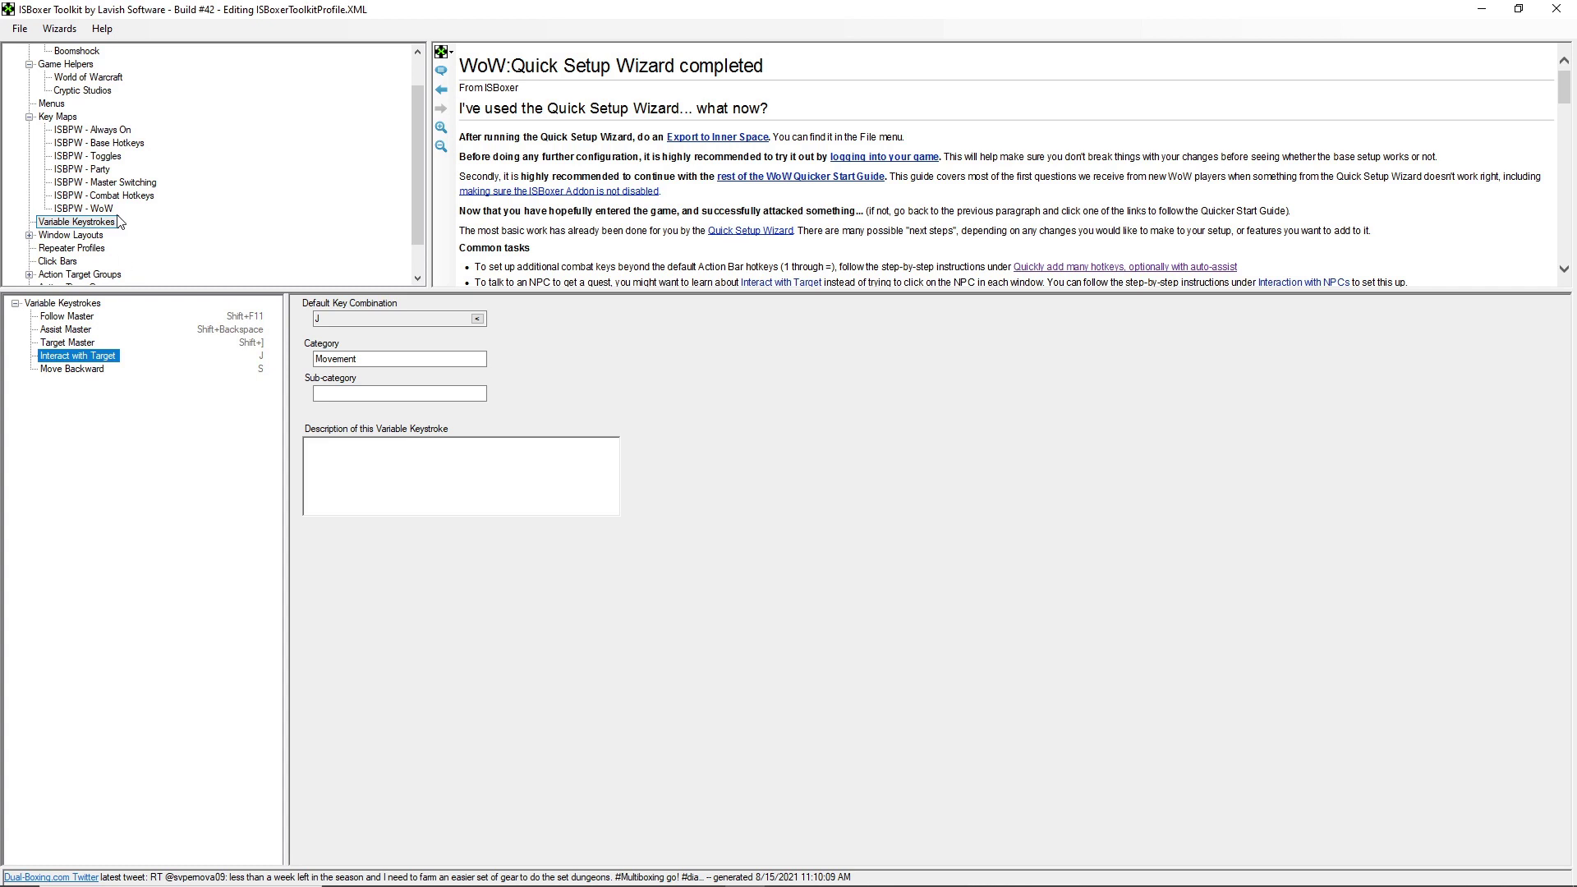
# - Verify Interact with Target in Base Hotkeys, then expand Window Layouts to reveal Boomshock
pyautogui.click(104, 146)
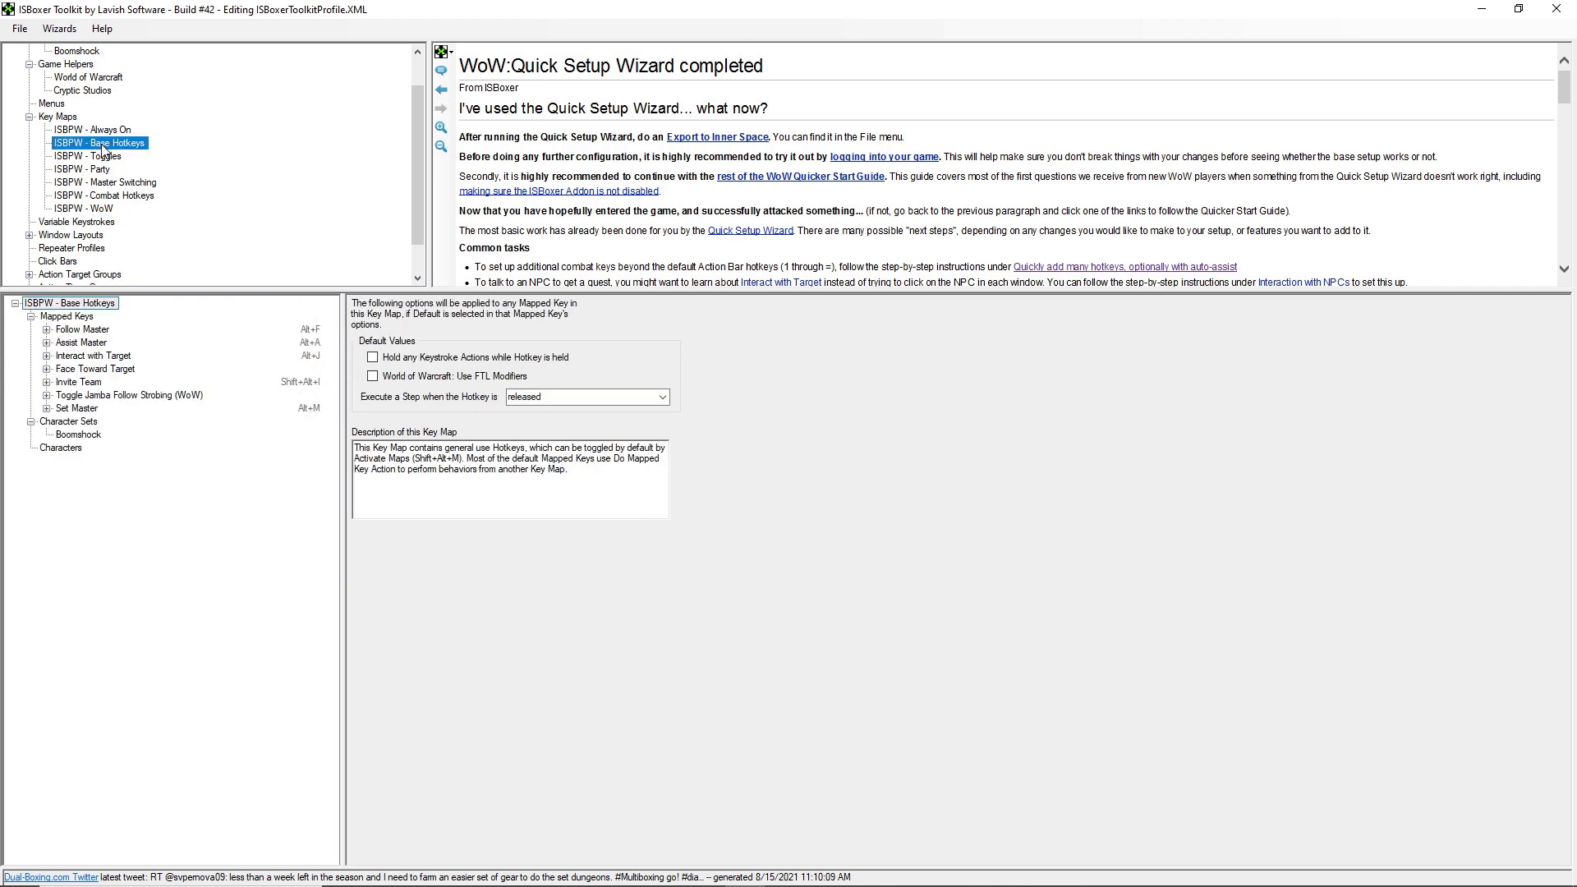
pyautogui.click(97, 356)
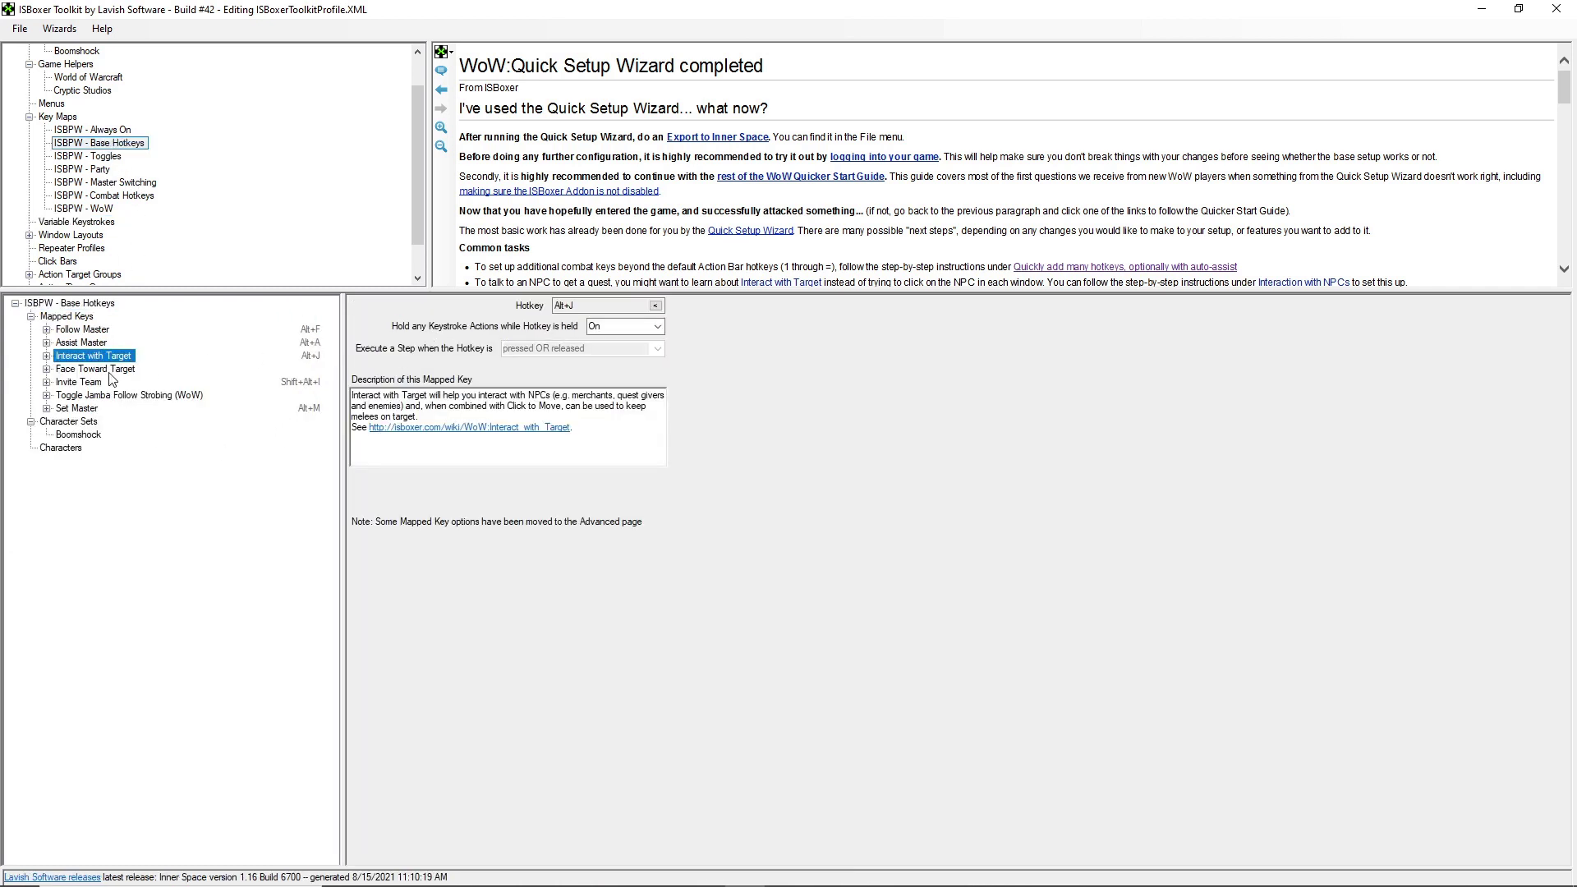
pyautogui.click(69, 209)
pyautogui.click(89, 223)
pyautogui.click(30, 236)
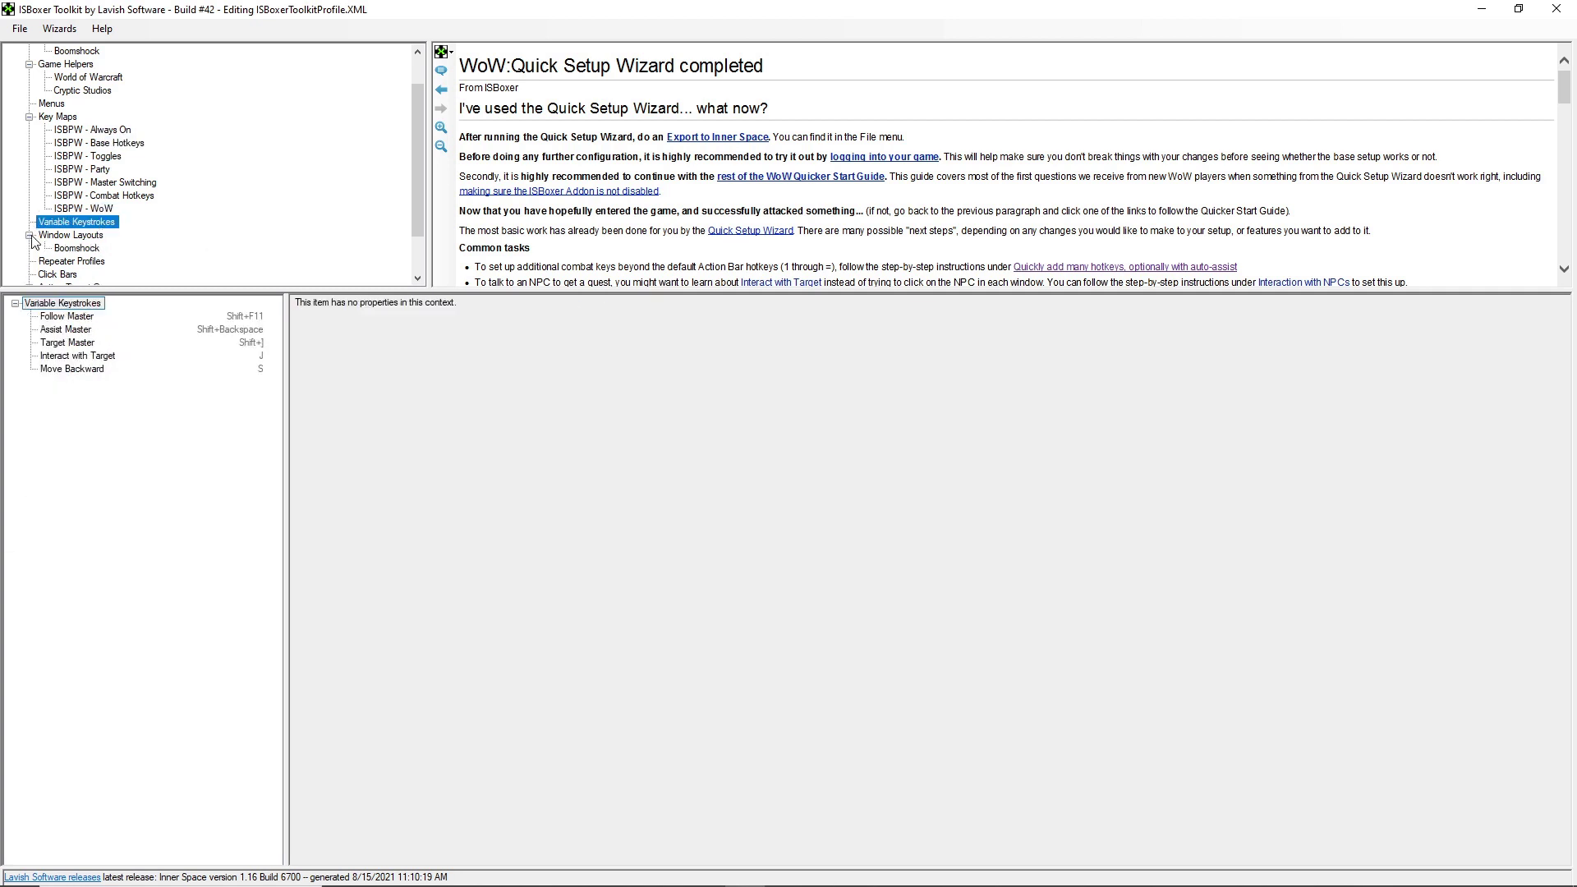
# - Set Boomshock to swap only on a Slot activate hotkey and enable Focus game windows via mouse
pyautogui.click(77, 249)
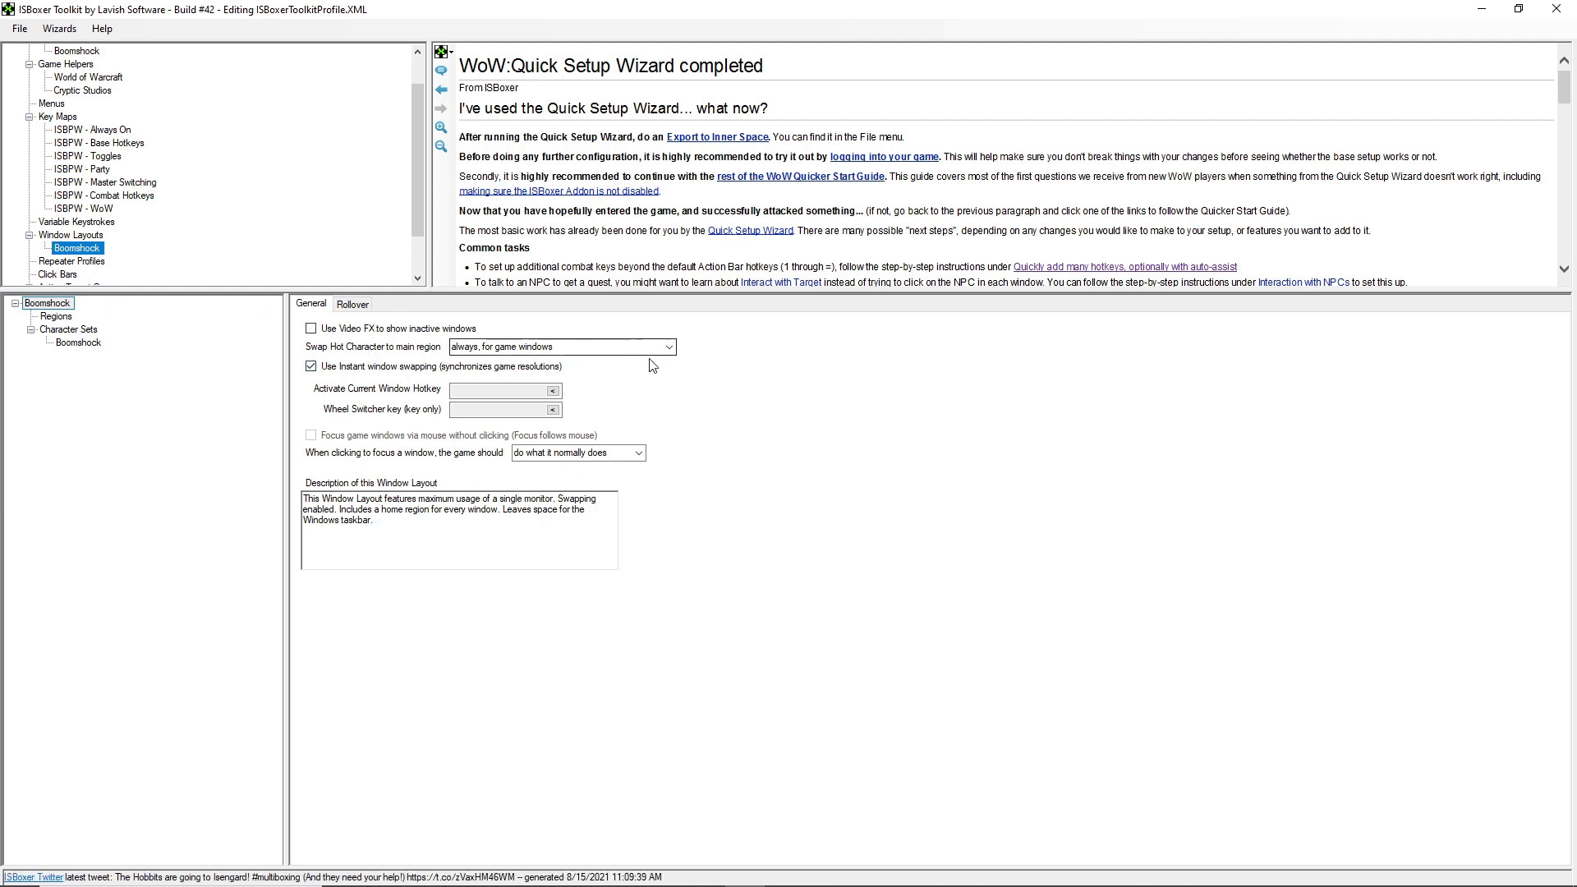
pyautogui.click(668, 347)
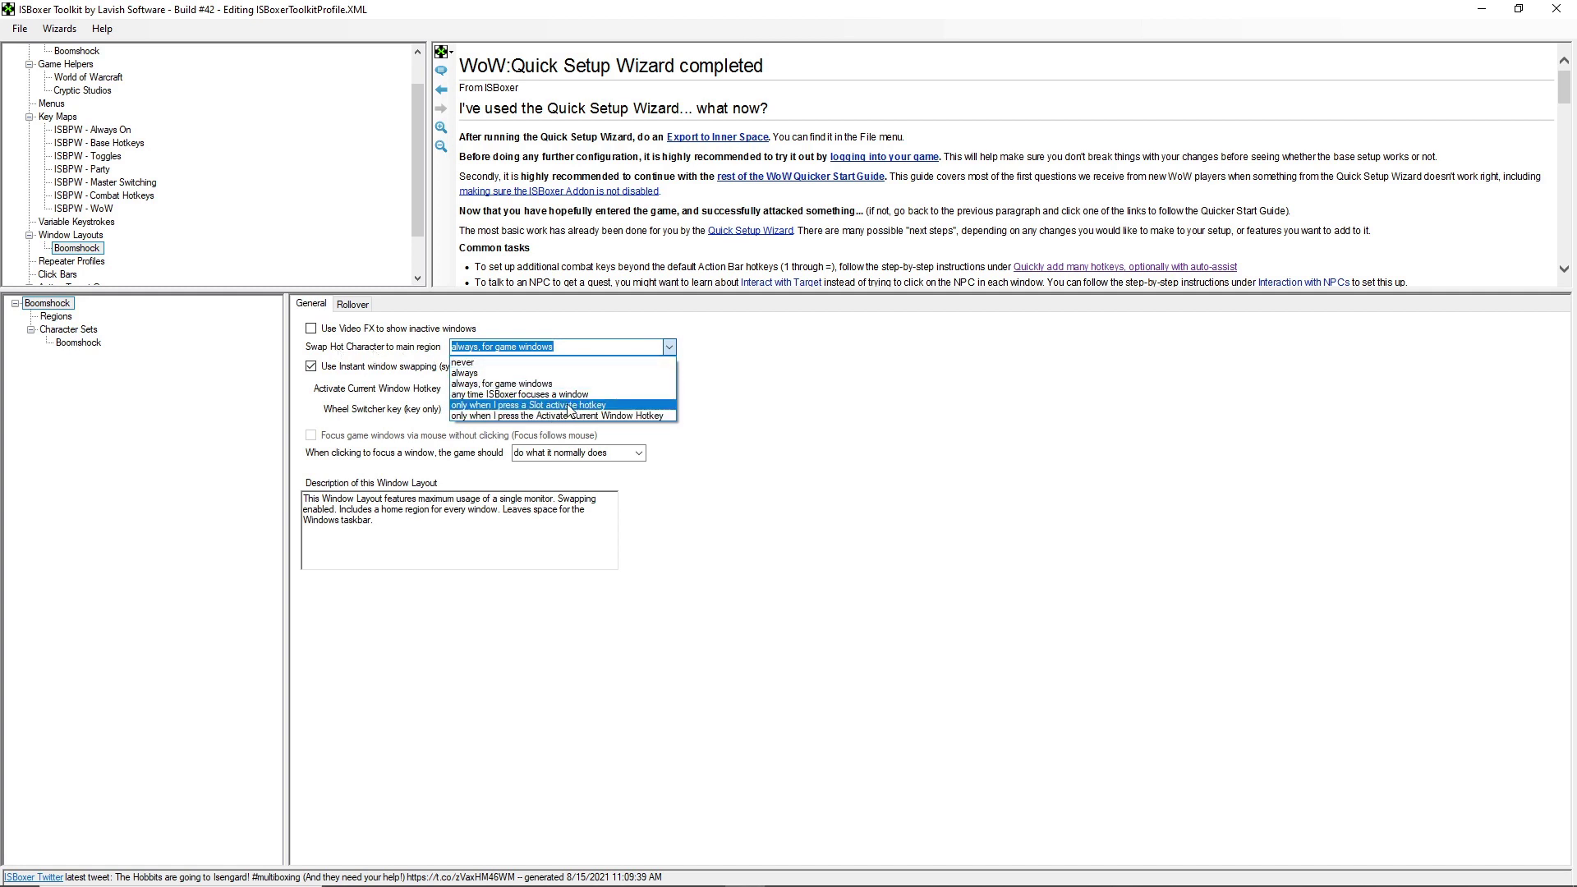
pyautogui.click(569, 406)
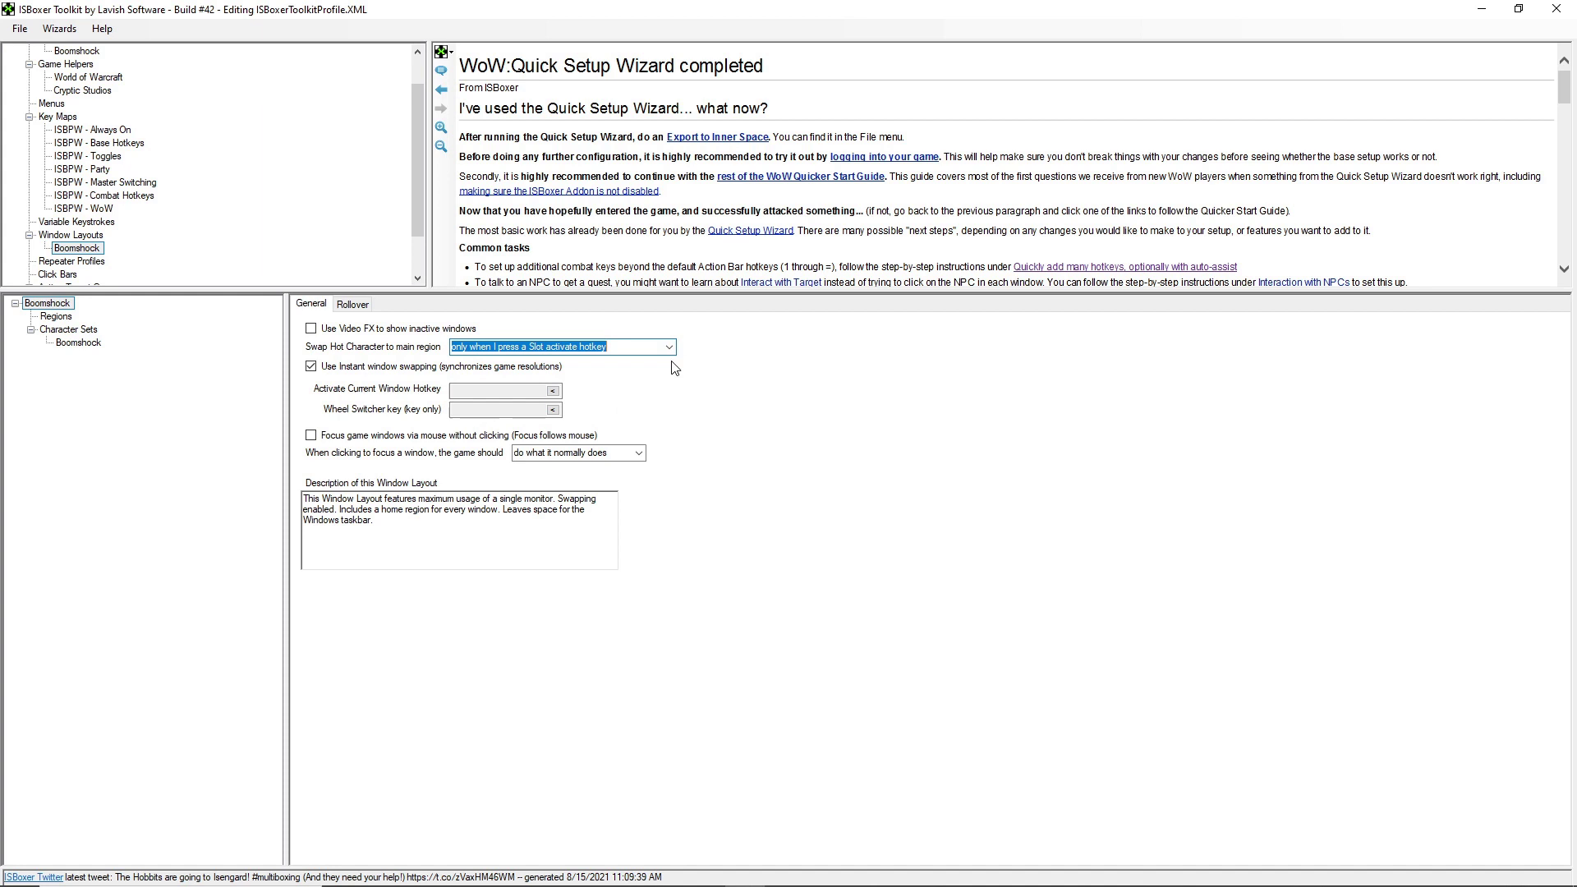
pyautogui.click(312, 436)
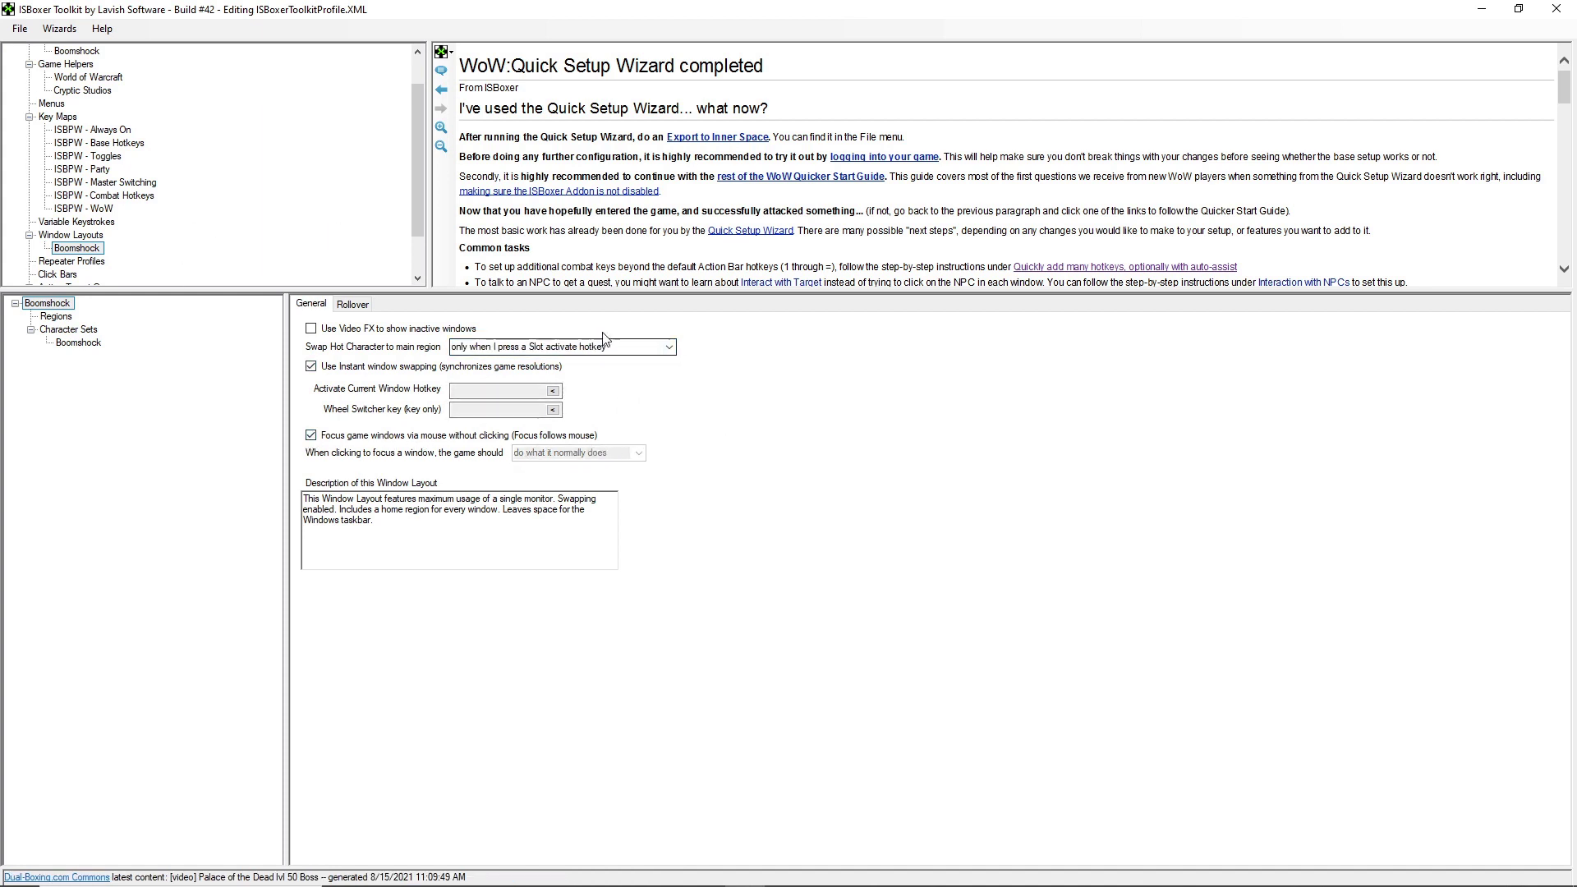
pyautogui.scroll(1, 88, 105)
# - Check Boomshock's switching hotkeys for slots 1, 2, 3 and 5, then open ISBPW - Always On
pyautogui.click(77, 90)
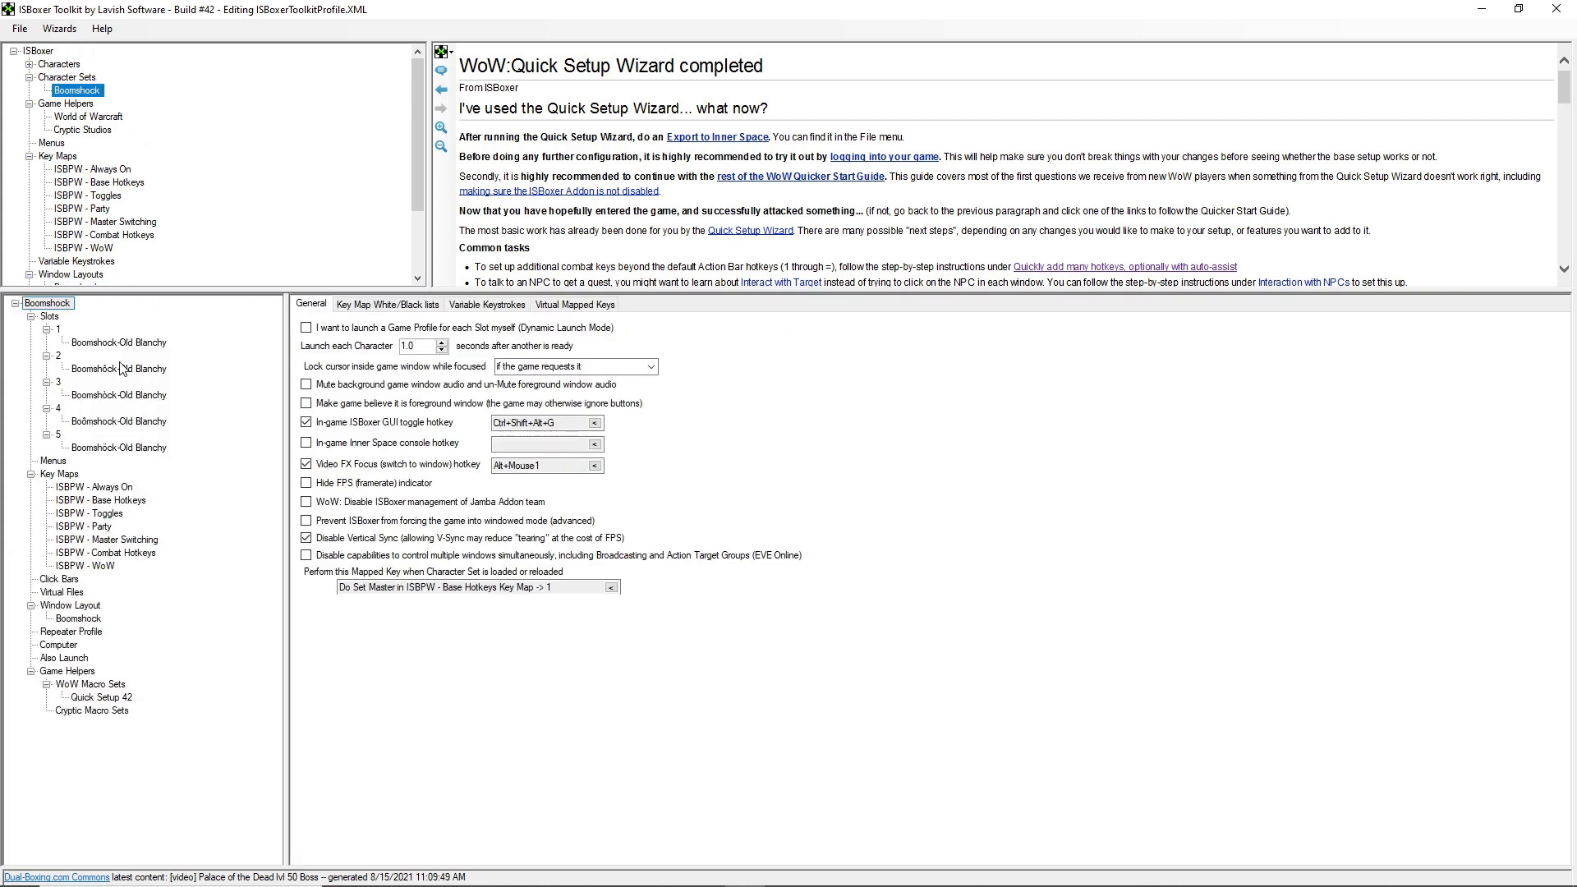
pyautogui.click(58, 331)
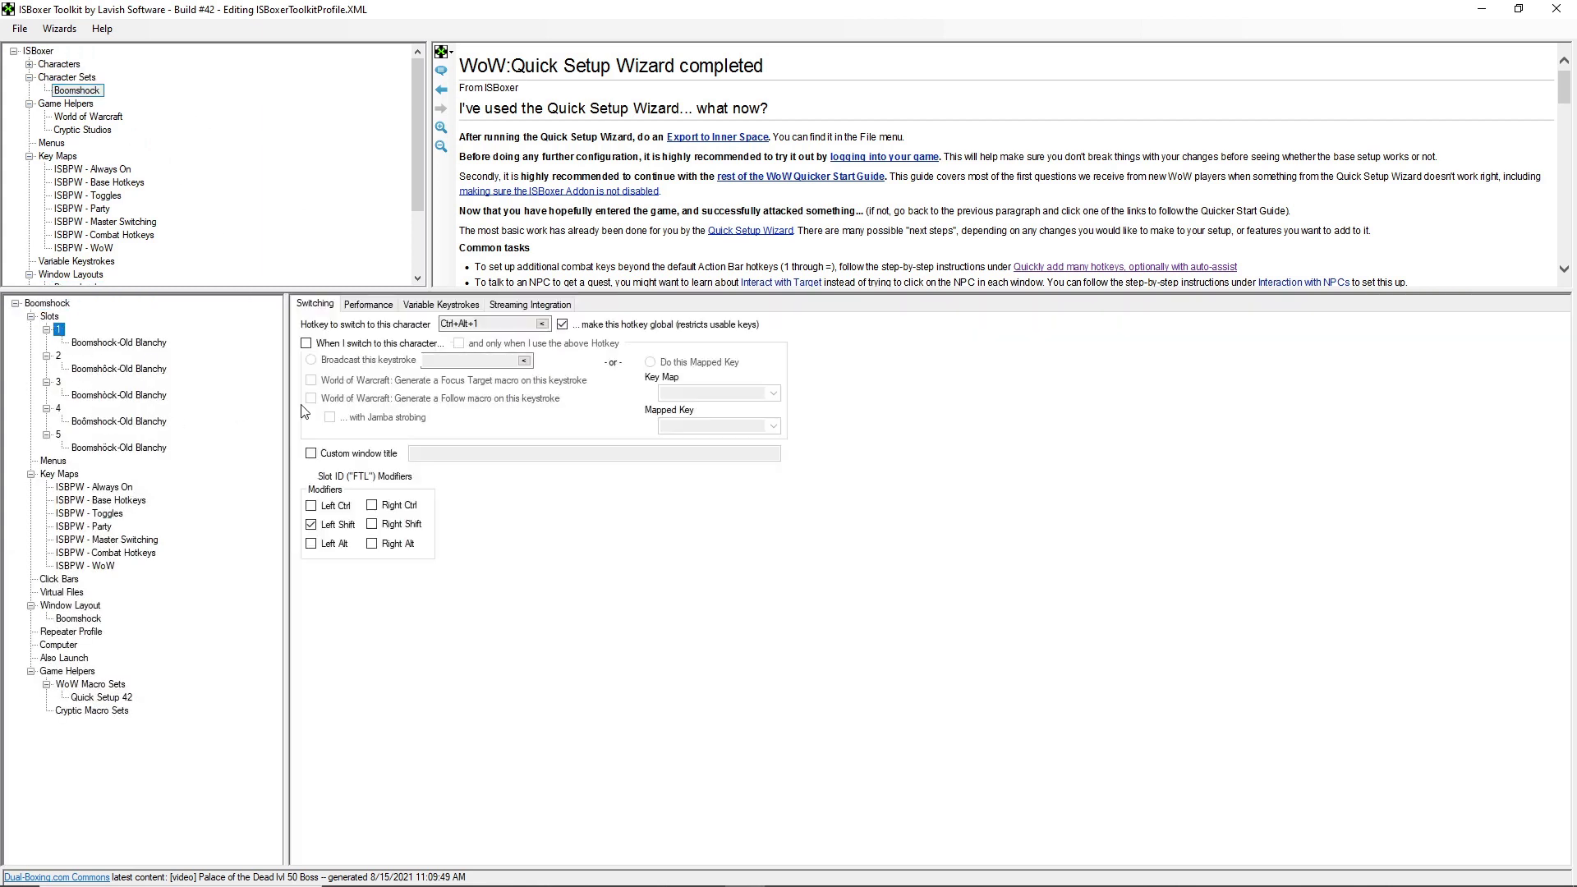
pyautogui.press('Tab')
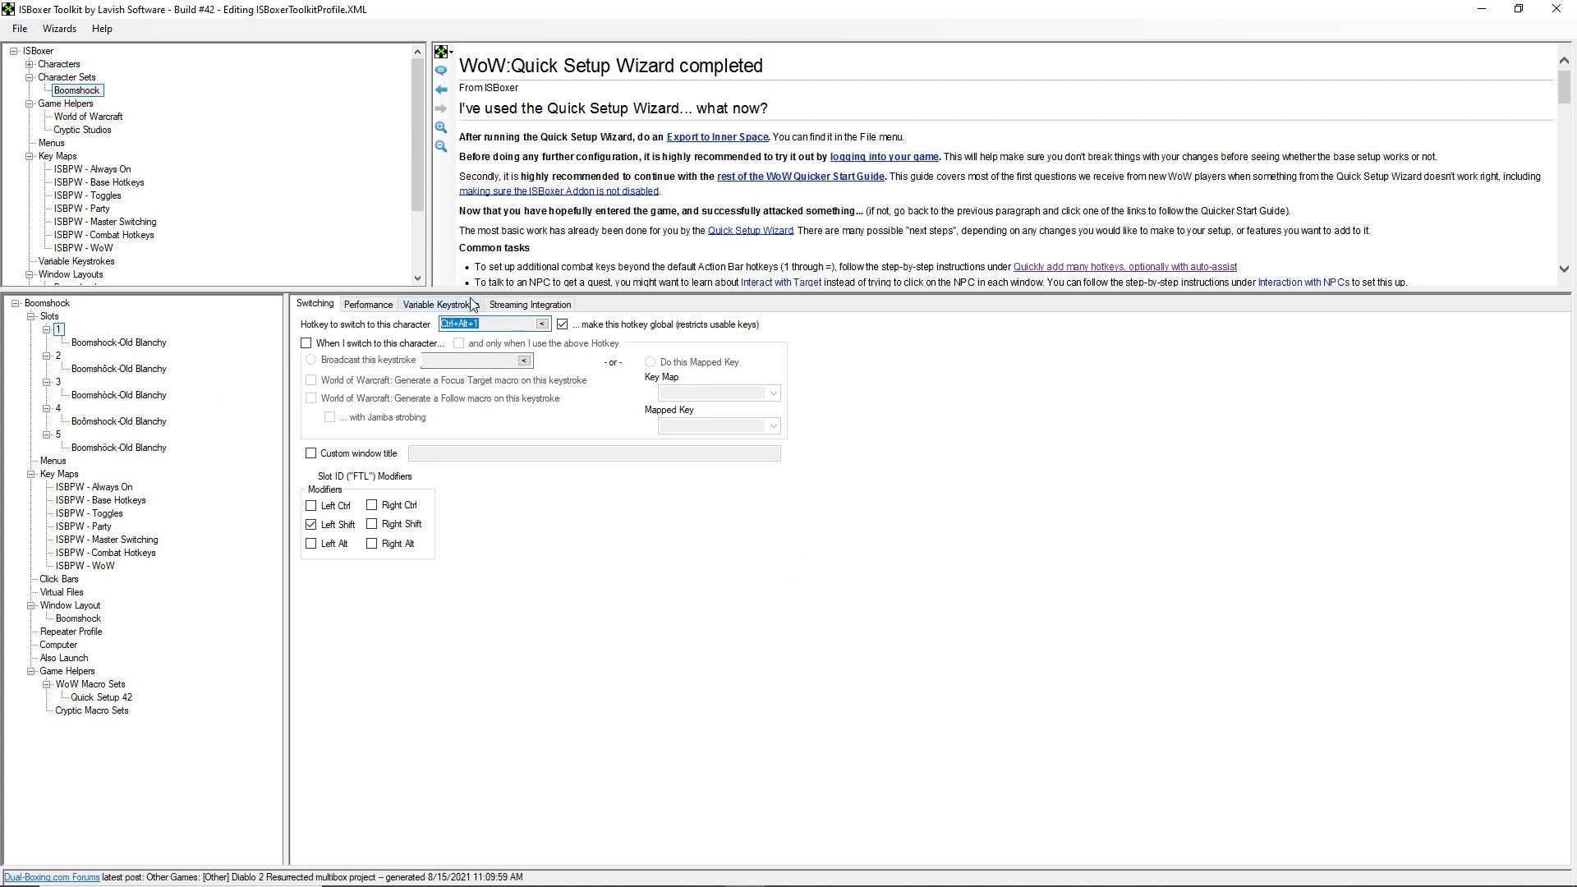
pyautogui.click(57, 359)
pyautogui.click(57, 359)
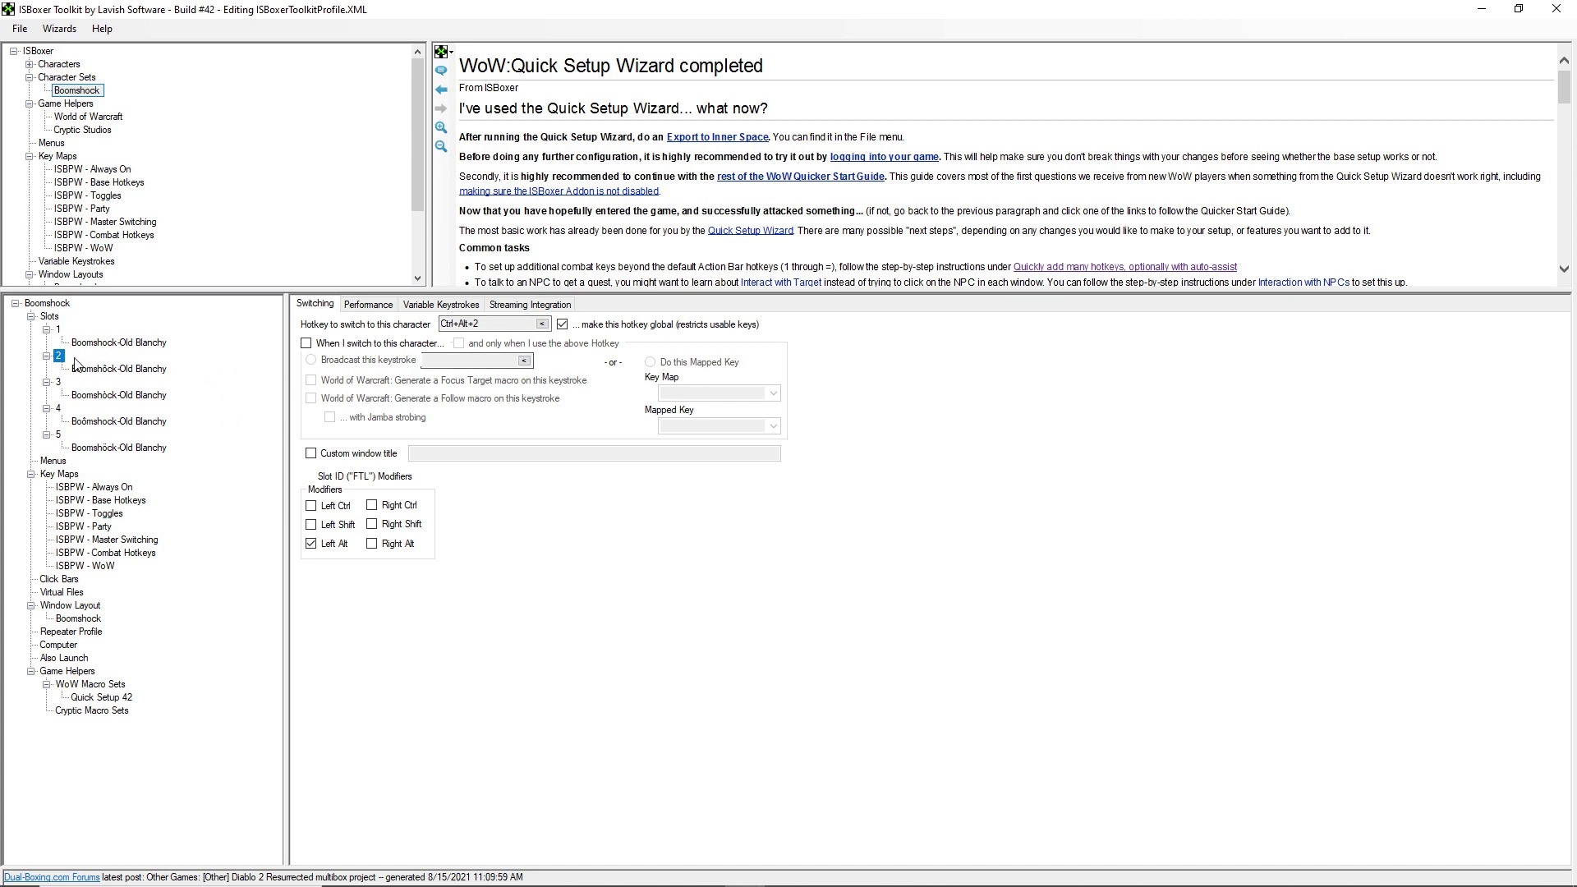
pyautogui.click(59, 383)
pyautogui.click(58, 435)
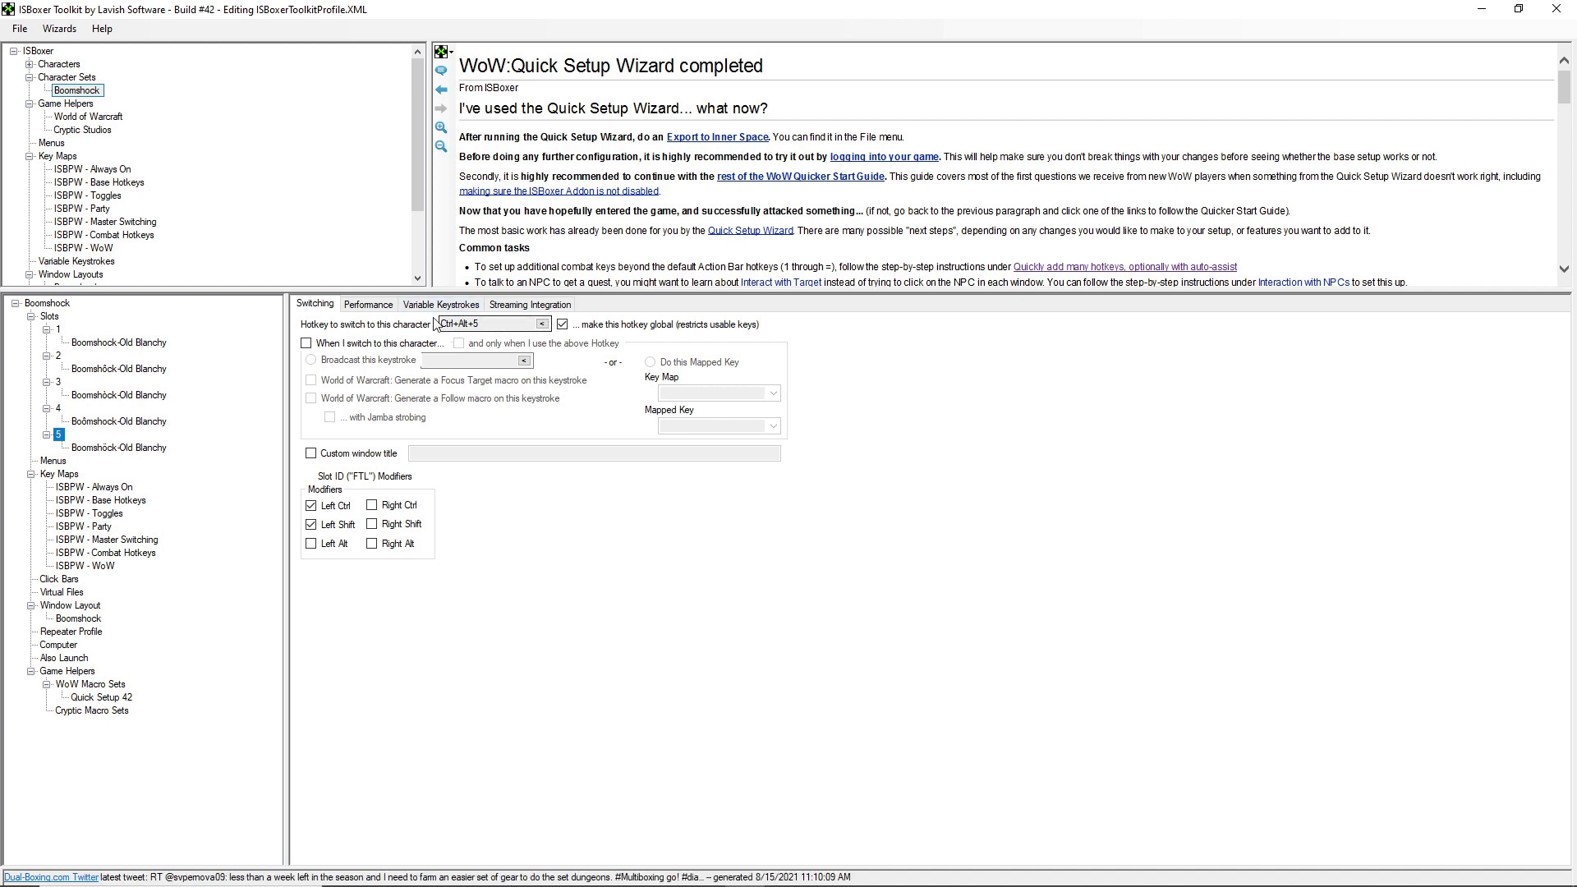
pyautogui.click(59, 329)
pyautogui.click(96, 168)
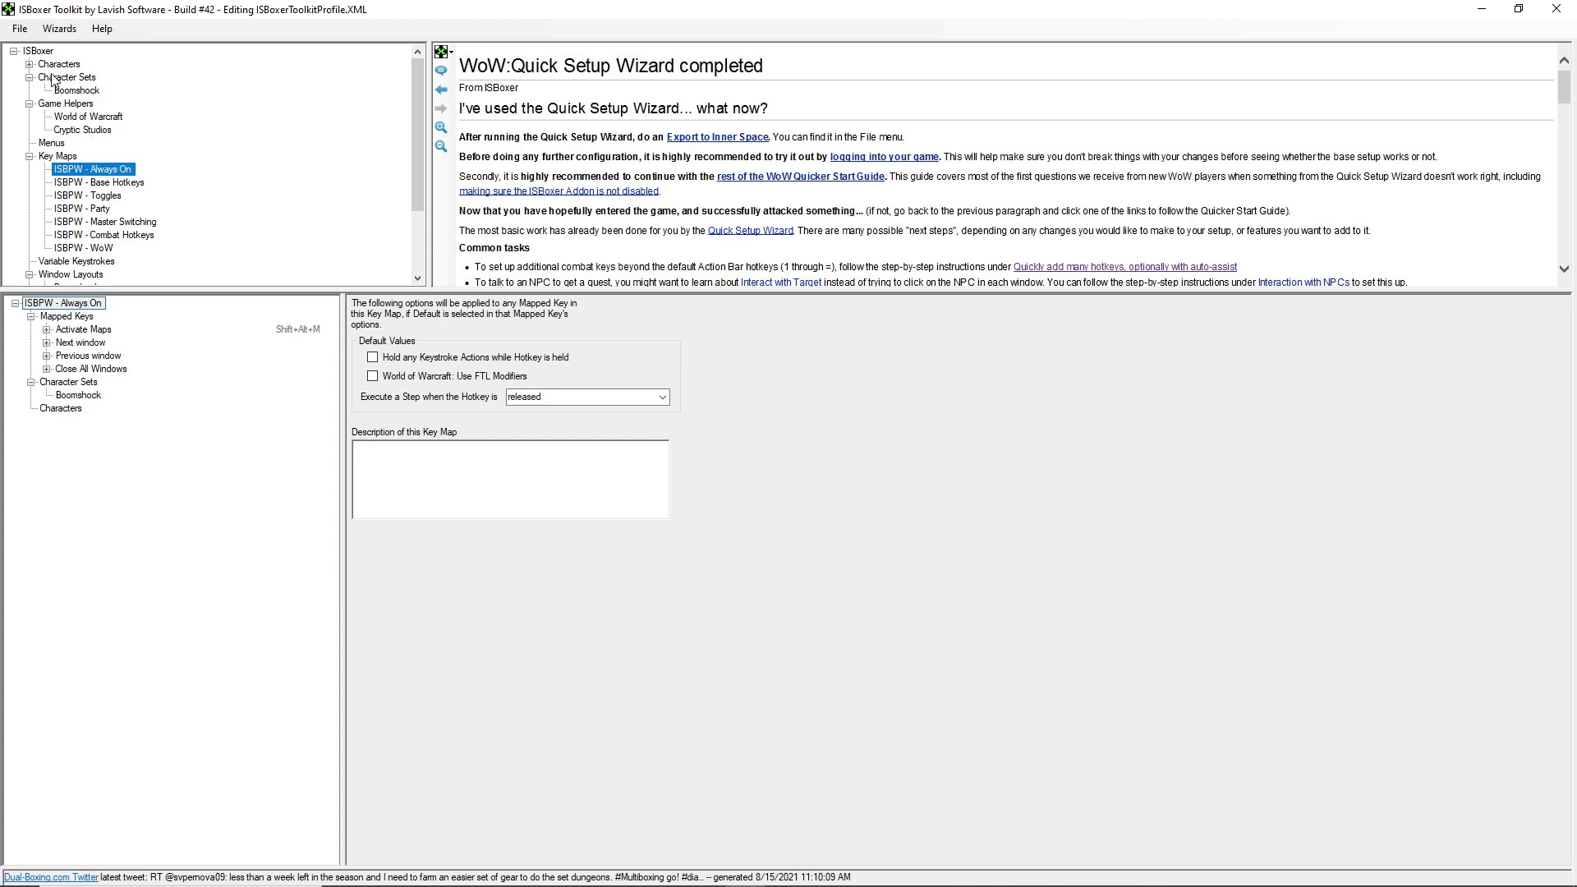
# - Export All to Inner Space, allowing the game config file update
pyautogui.click(20, 28)
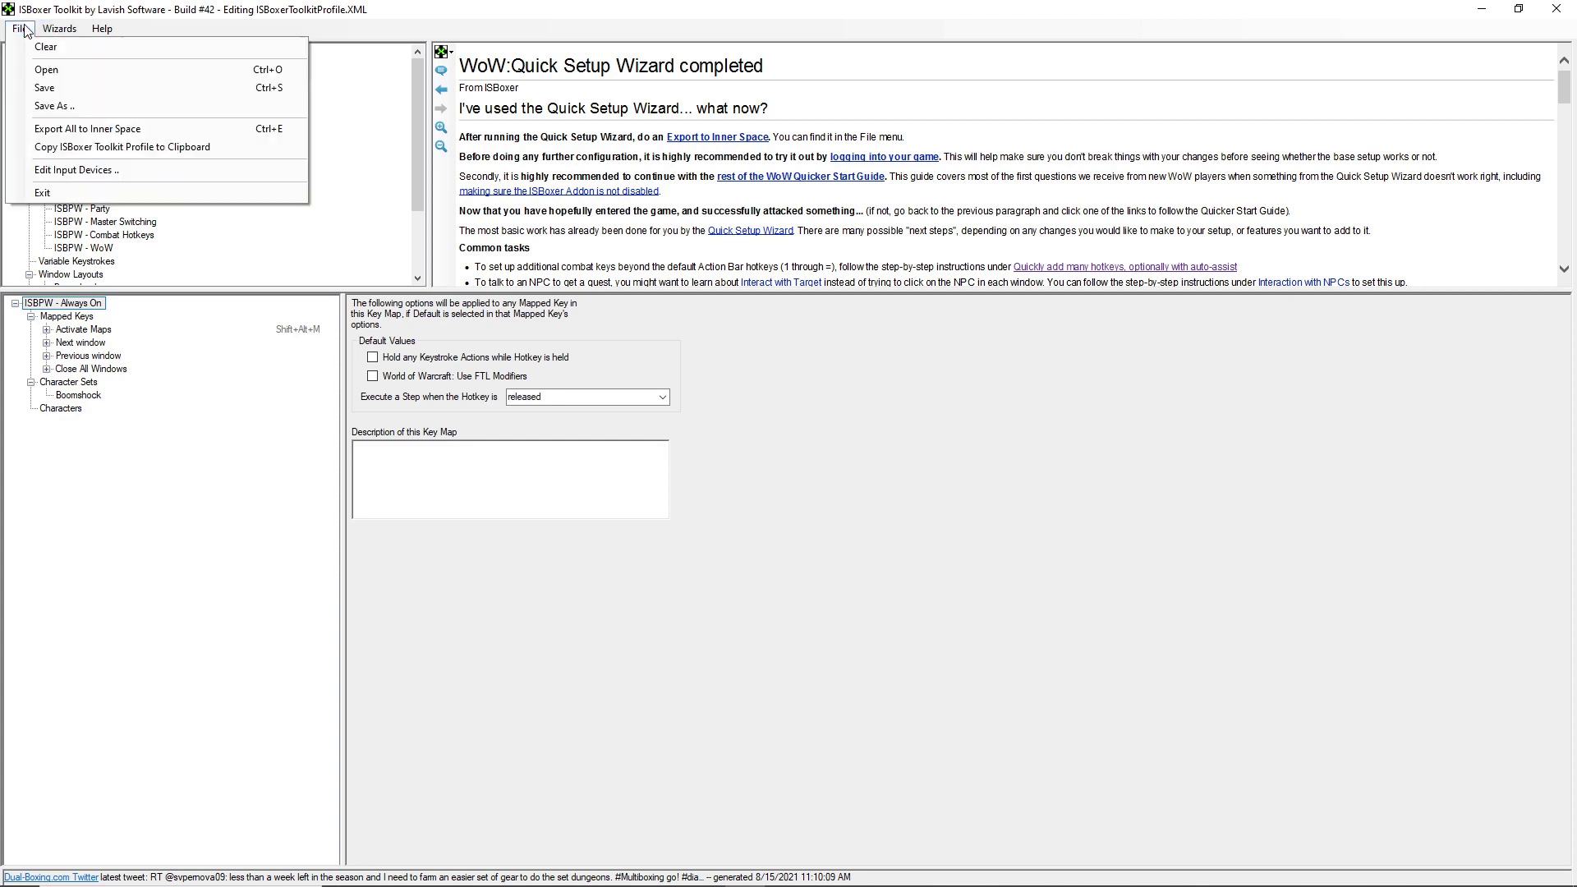
pyautogui.click(105, 132)
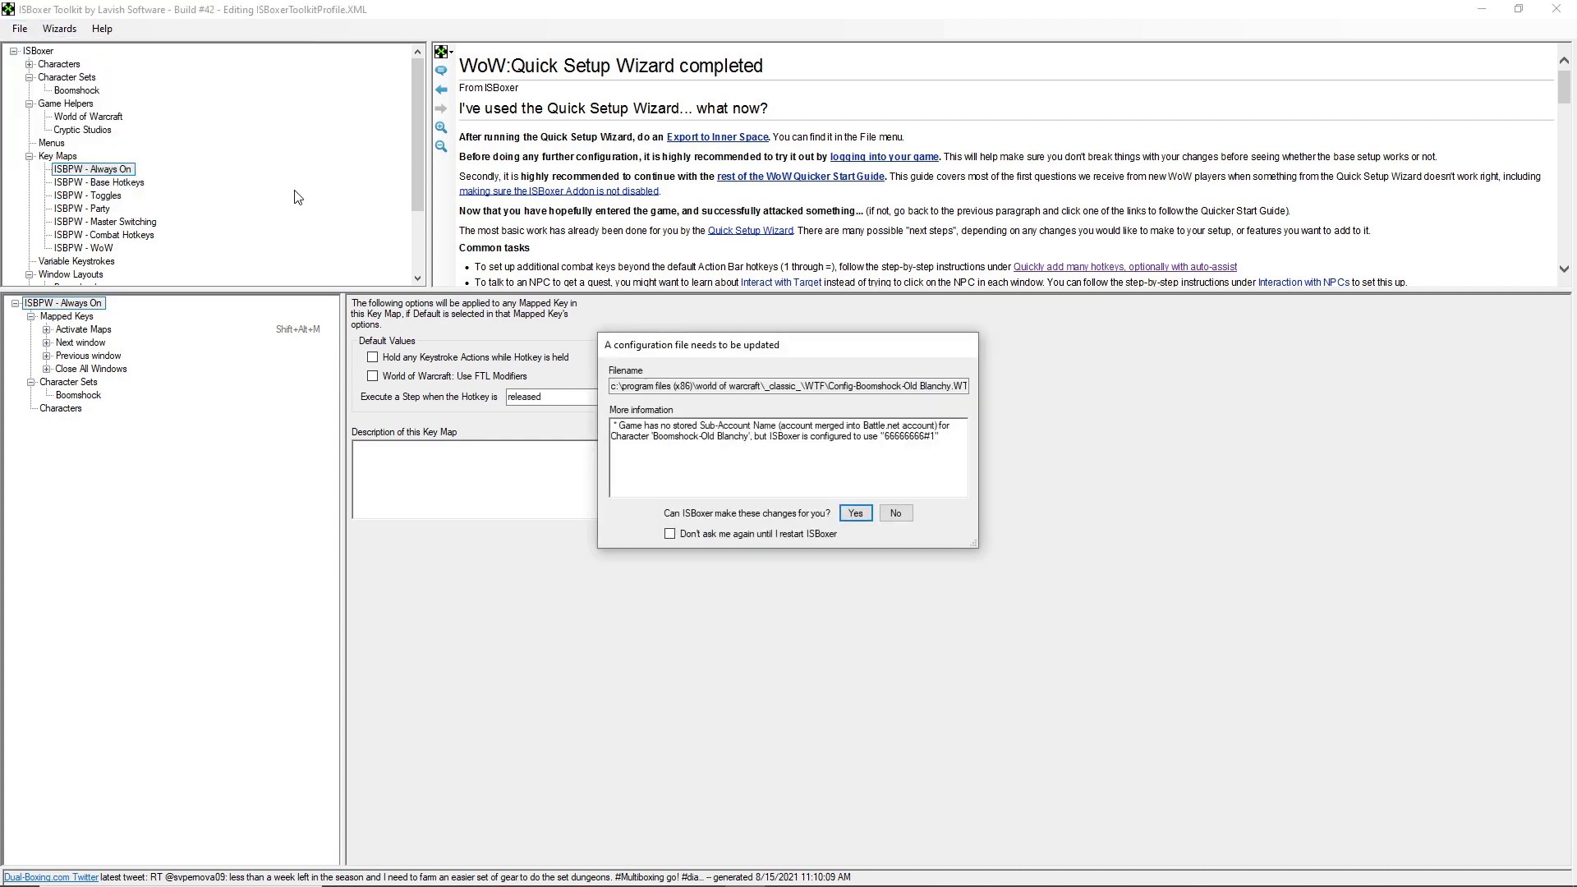
pyautogui.click(858, 514)
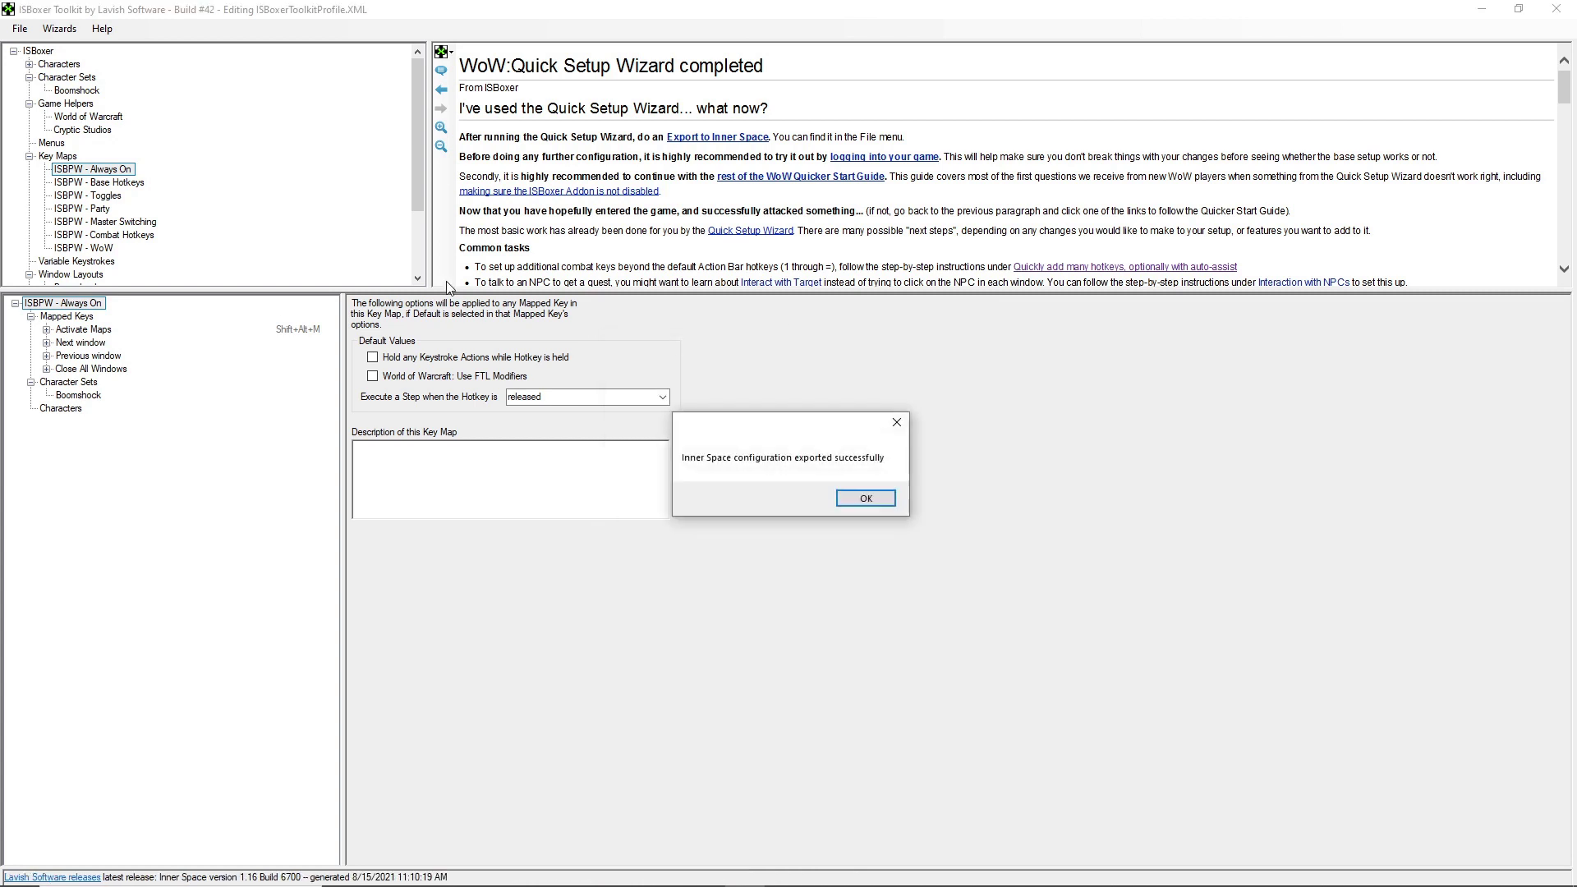
pyautogui.click(866, 497)
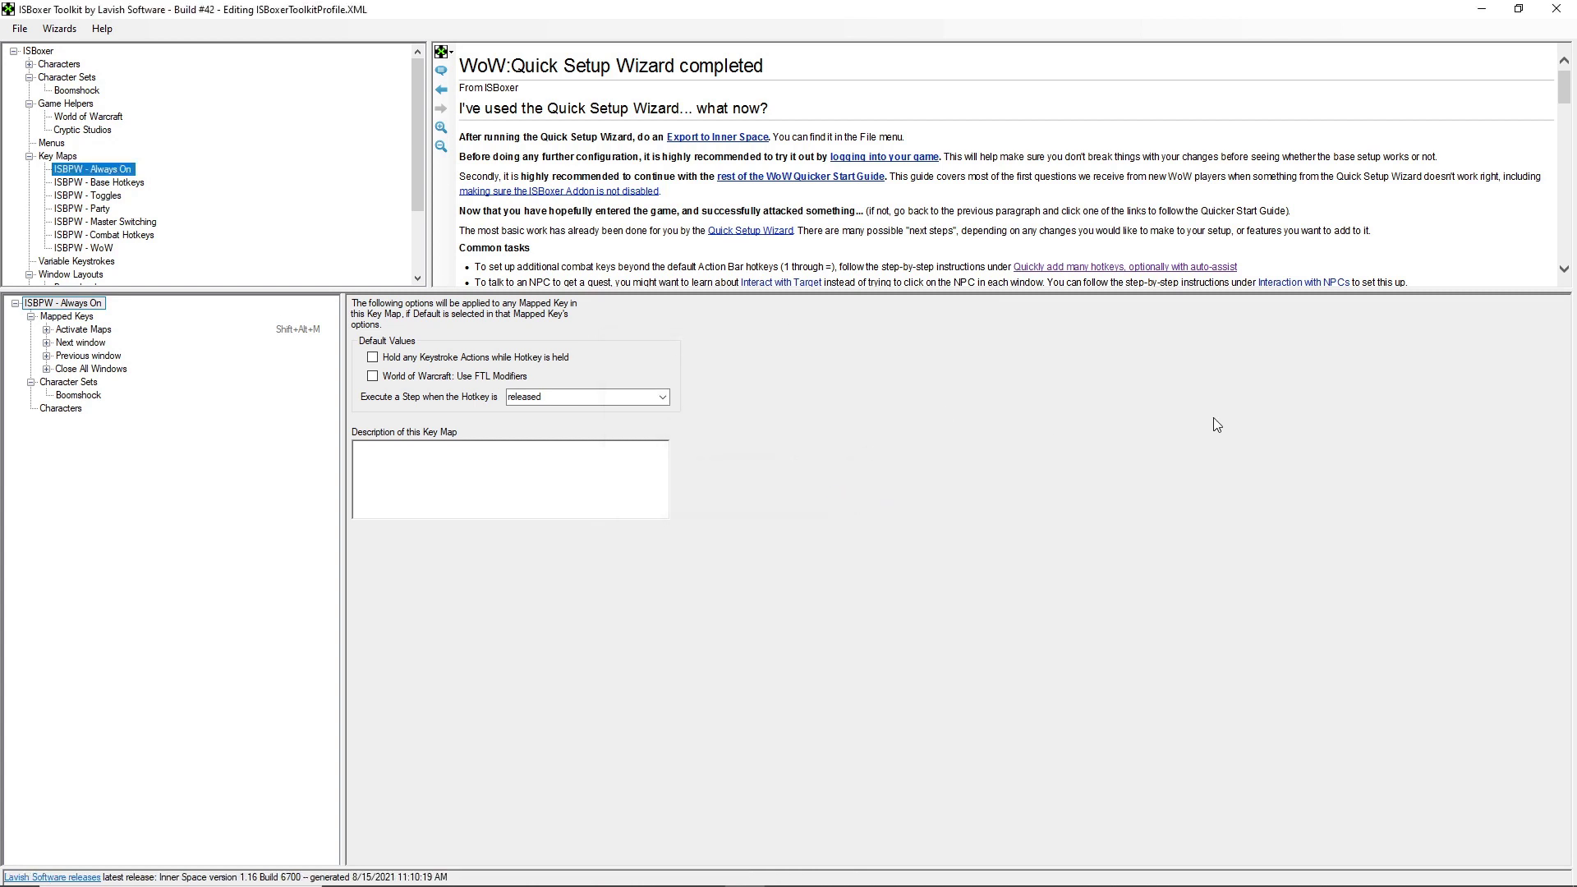
# - Launch the Boomshock character set from the Inner Space tray menu
pyautogui.moveTo(1471, 883)
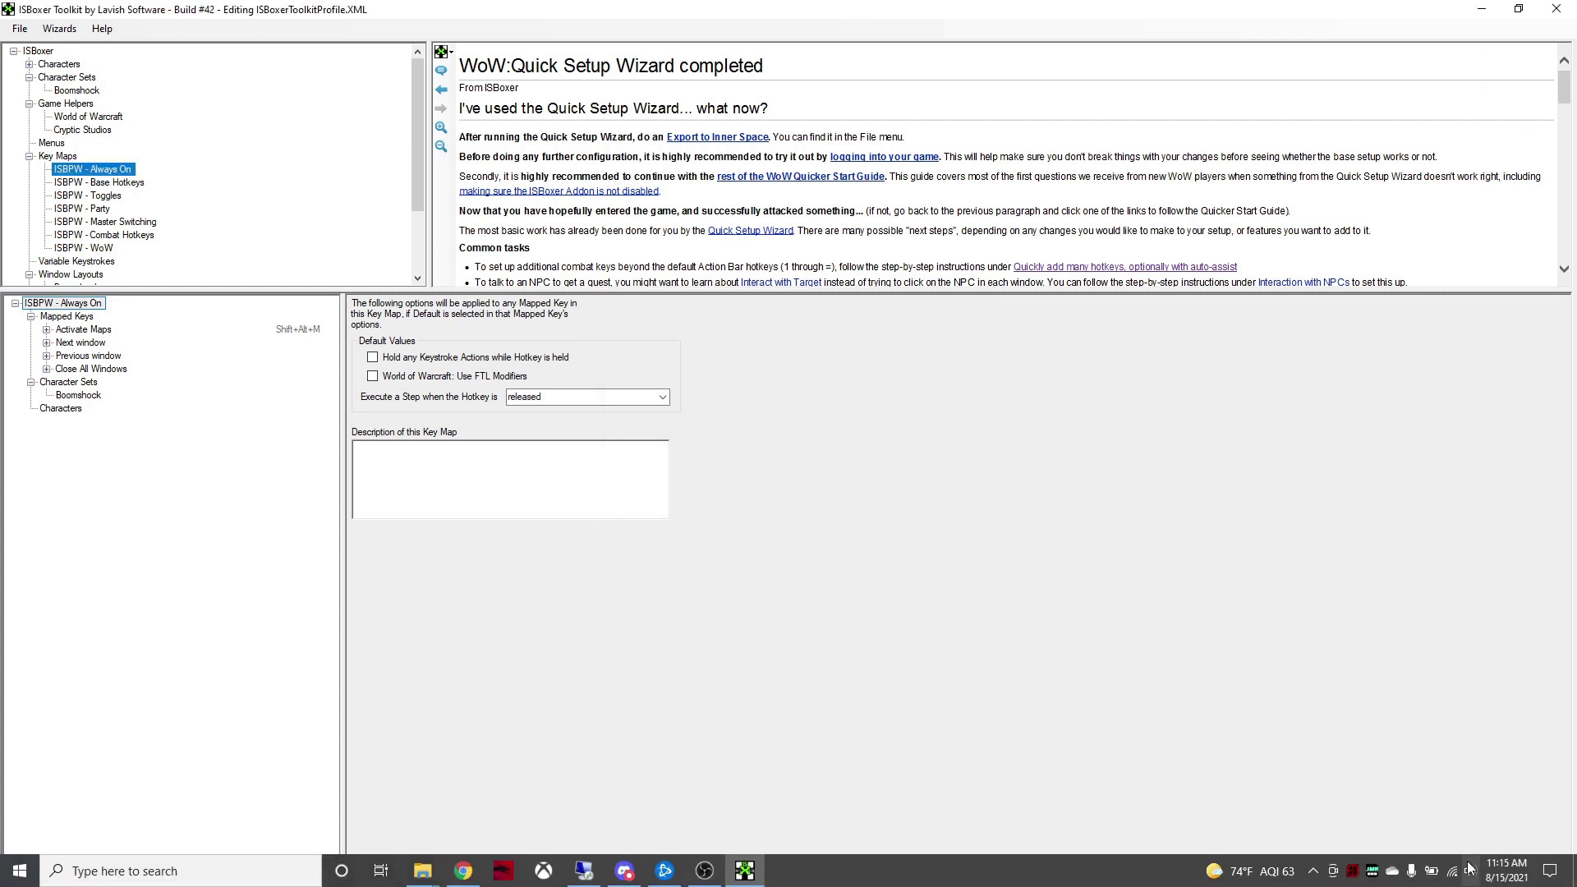
pyautogui.rightClick(1352, 883)
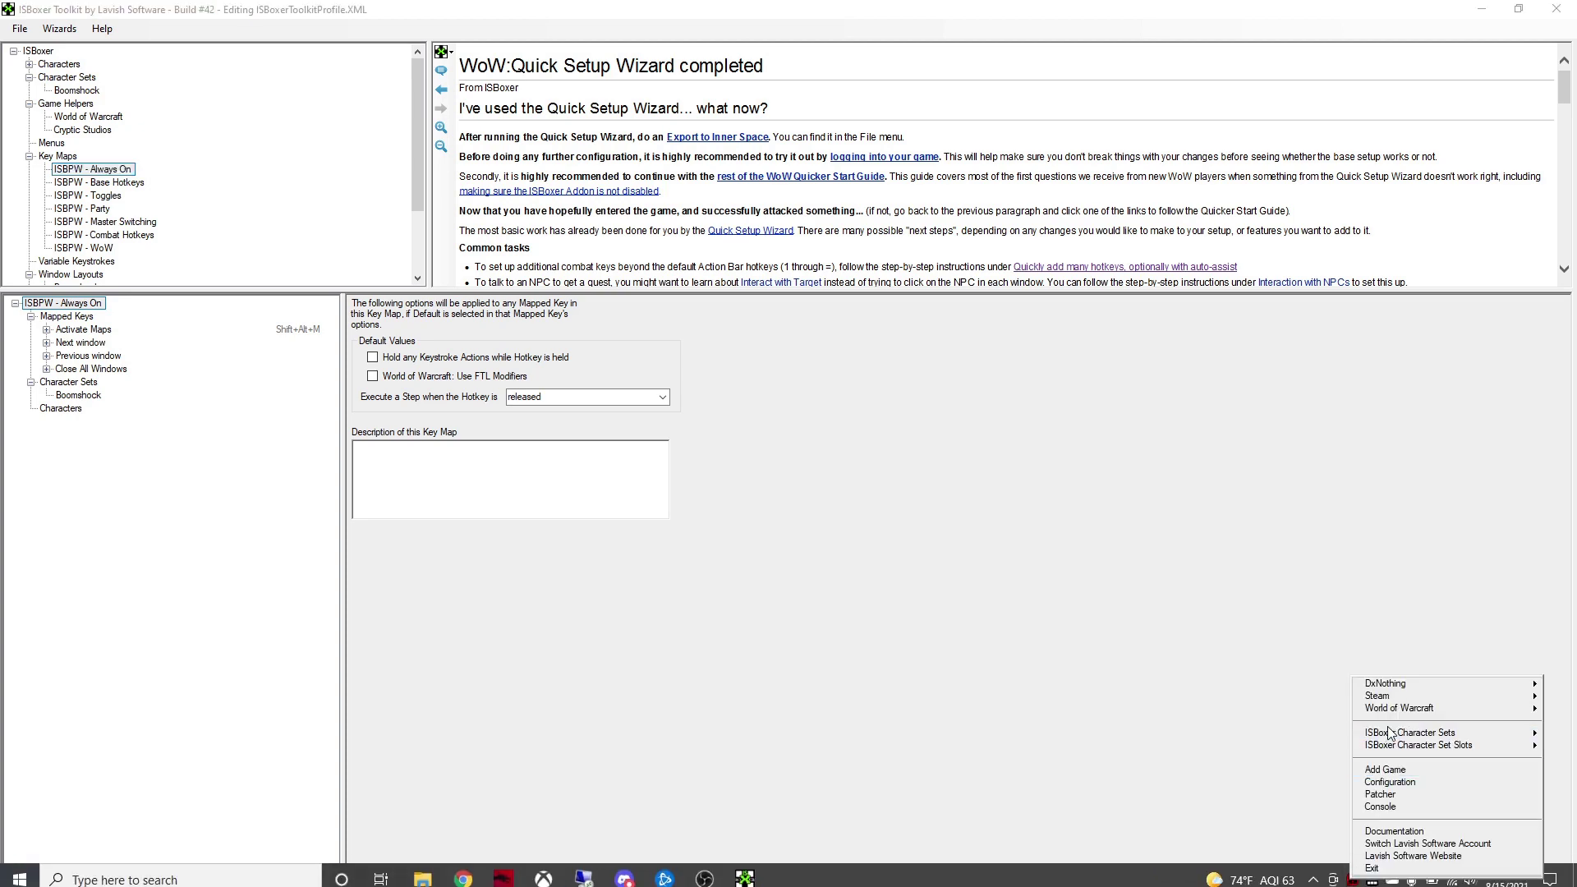
pyautogui.moveTo(1397, 733)
pyautogui.click(1303, 733)
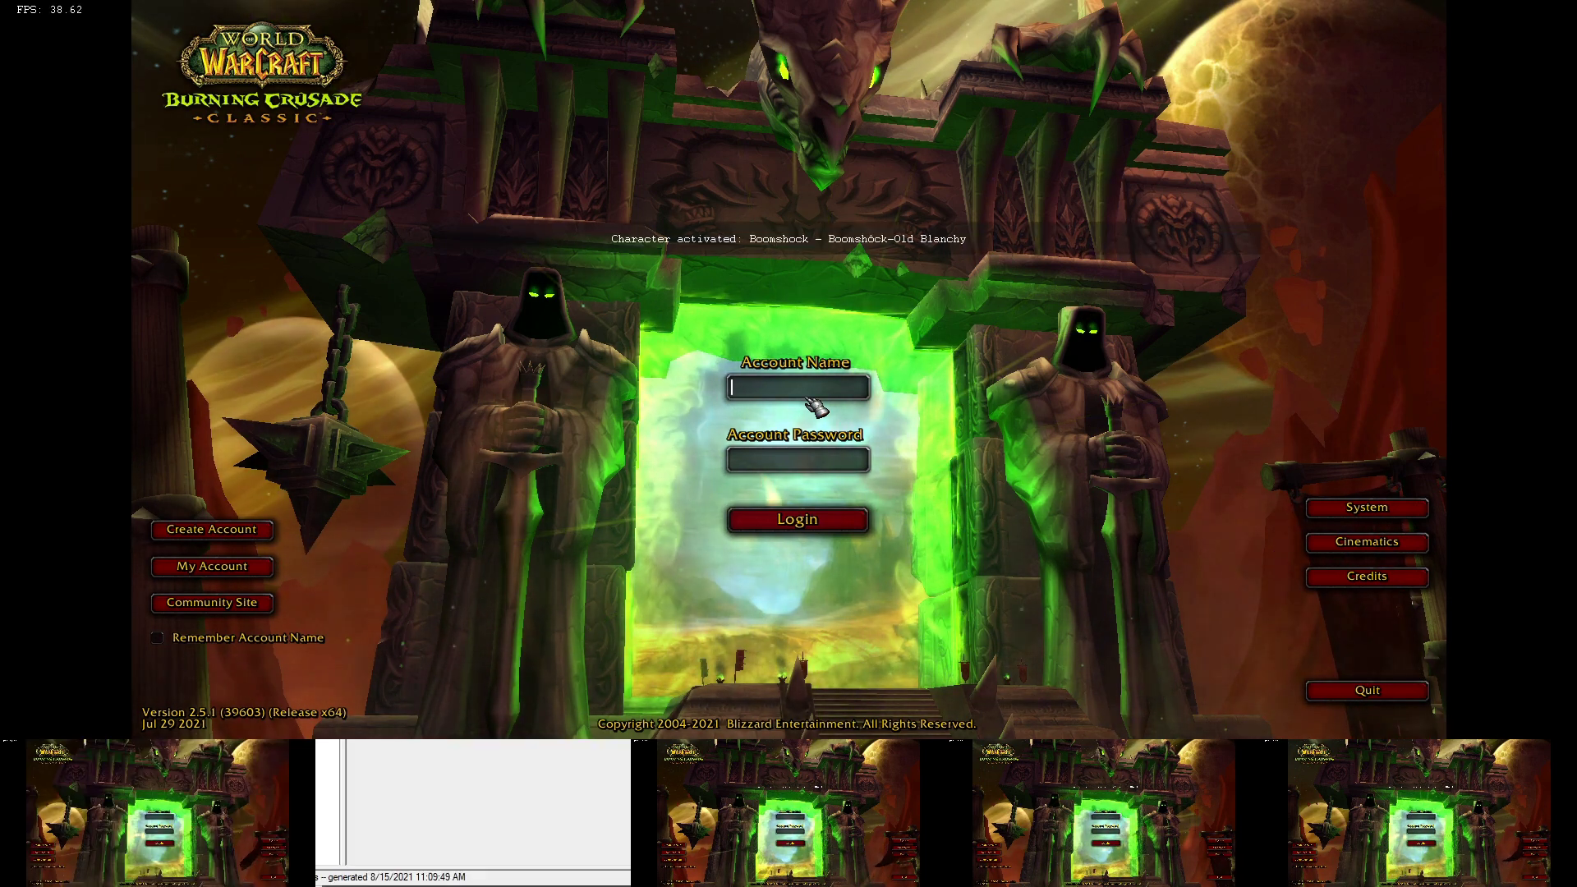
# - Test typing into the Account Name field, then clear it completely
pyautogui.write('7')
pyautogui.press('BackSpace')
pyautogui.write('3')
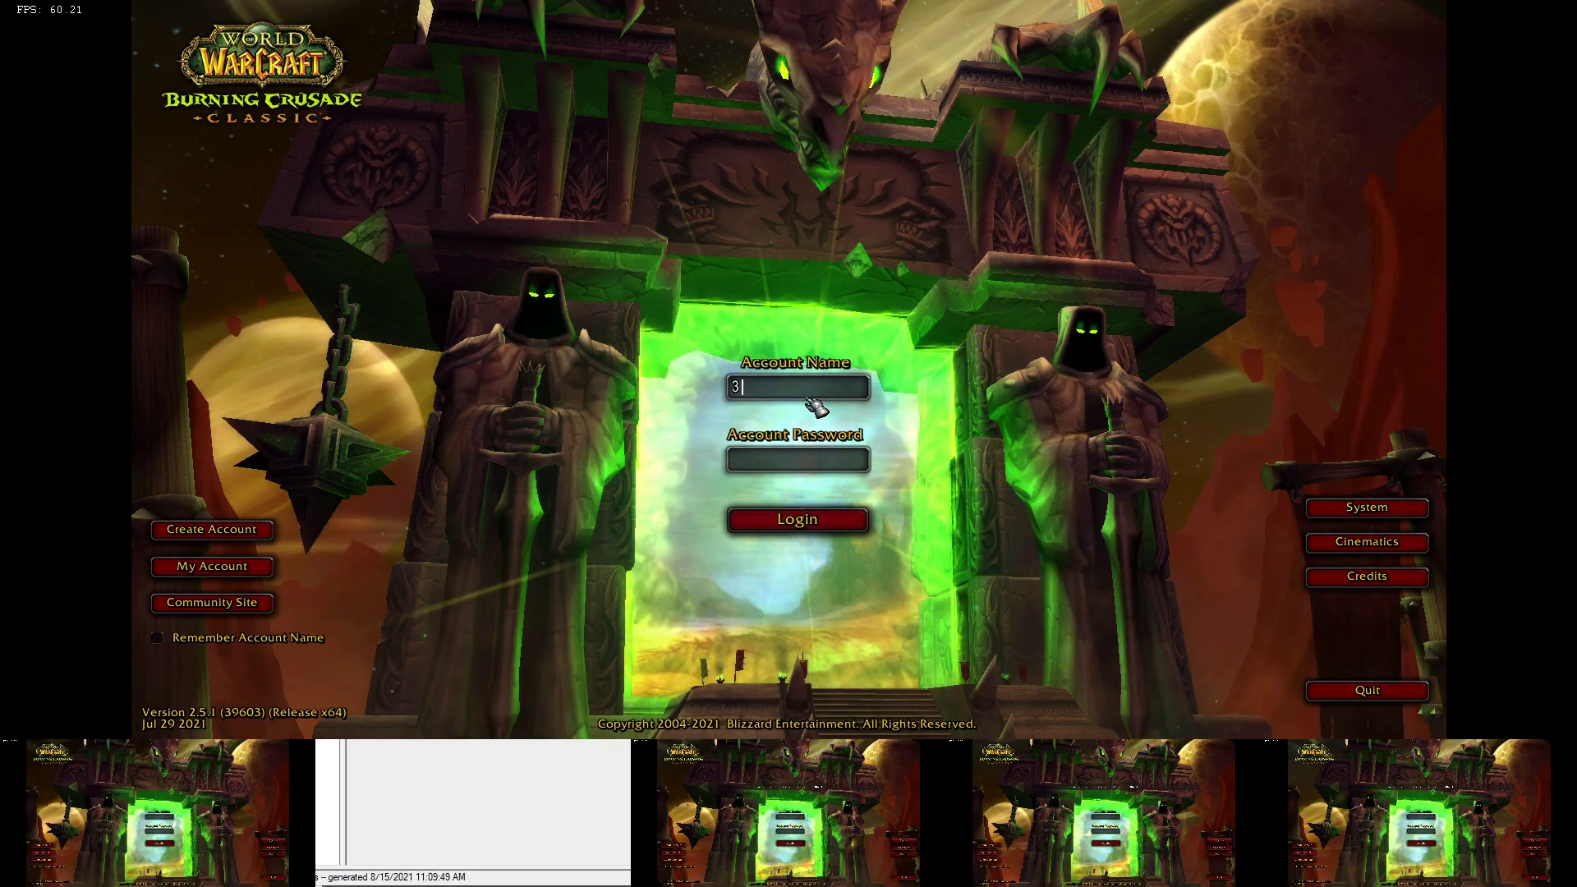
pyautogui.press('BackSpace')
pyautogui.write('0')
pyautogui.press('BackSpace')
pyautogui.write('2')
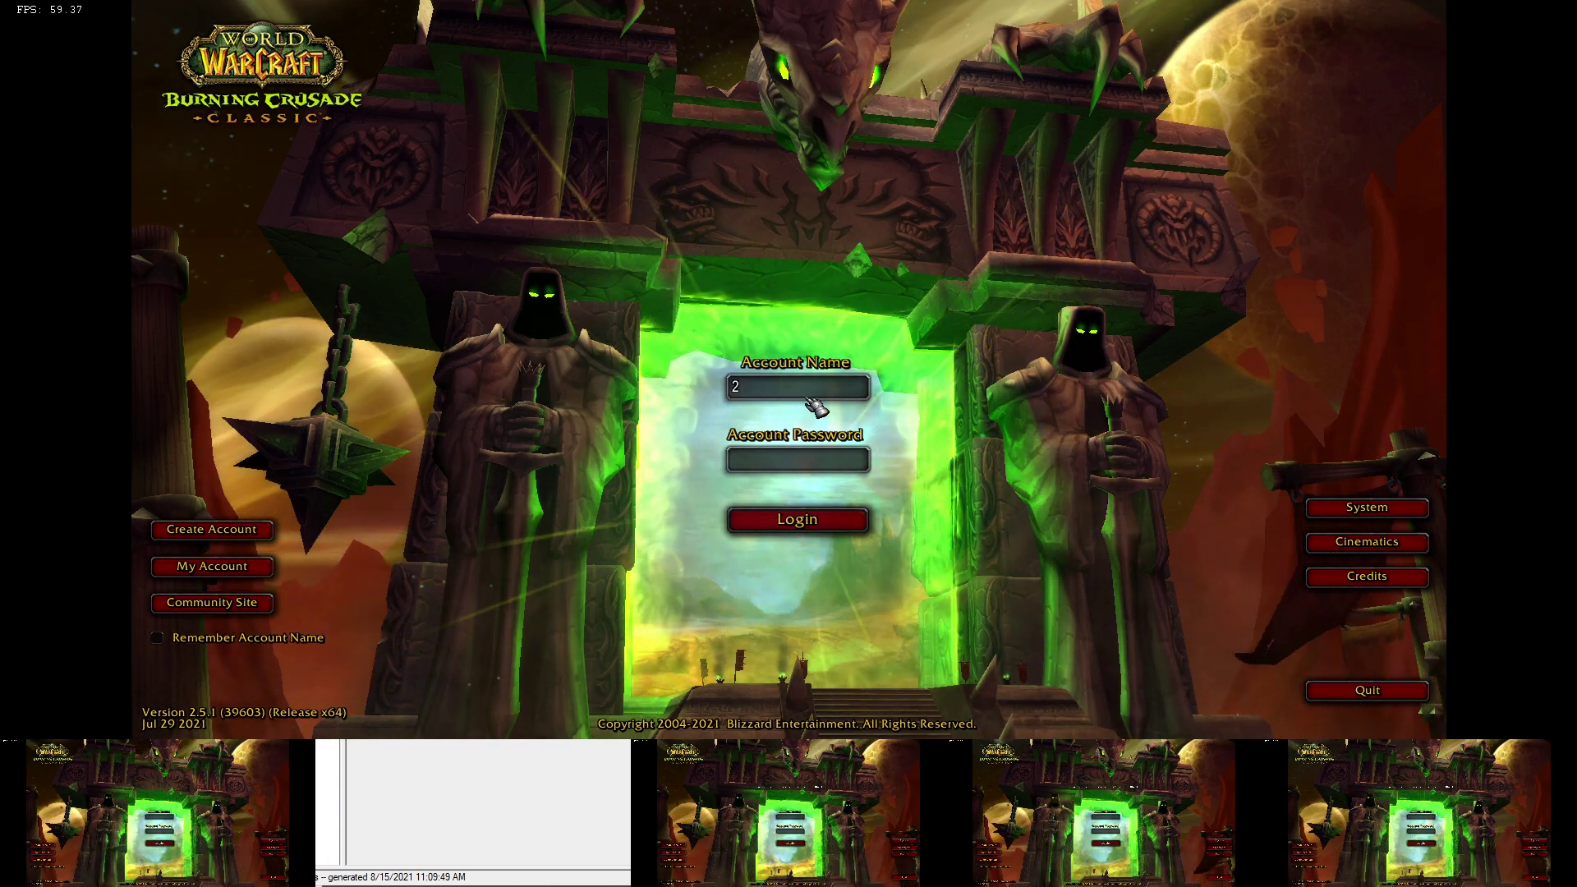
pyautogui.press('BackSpace')
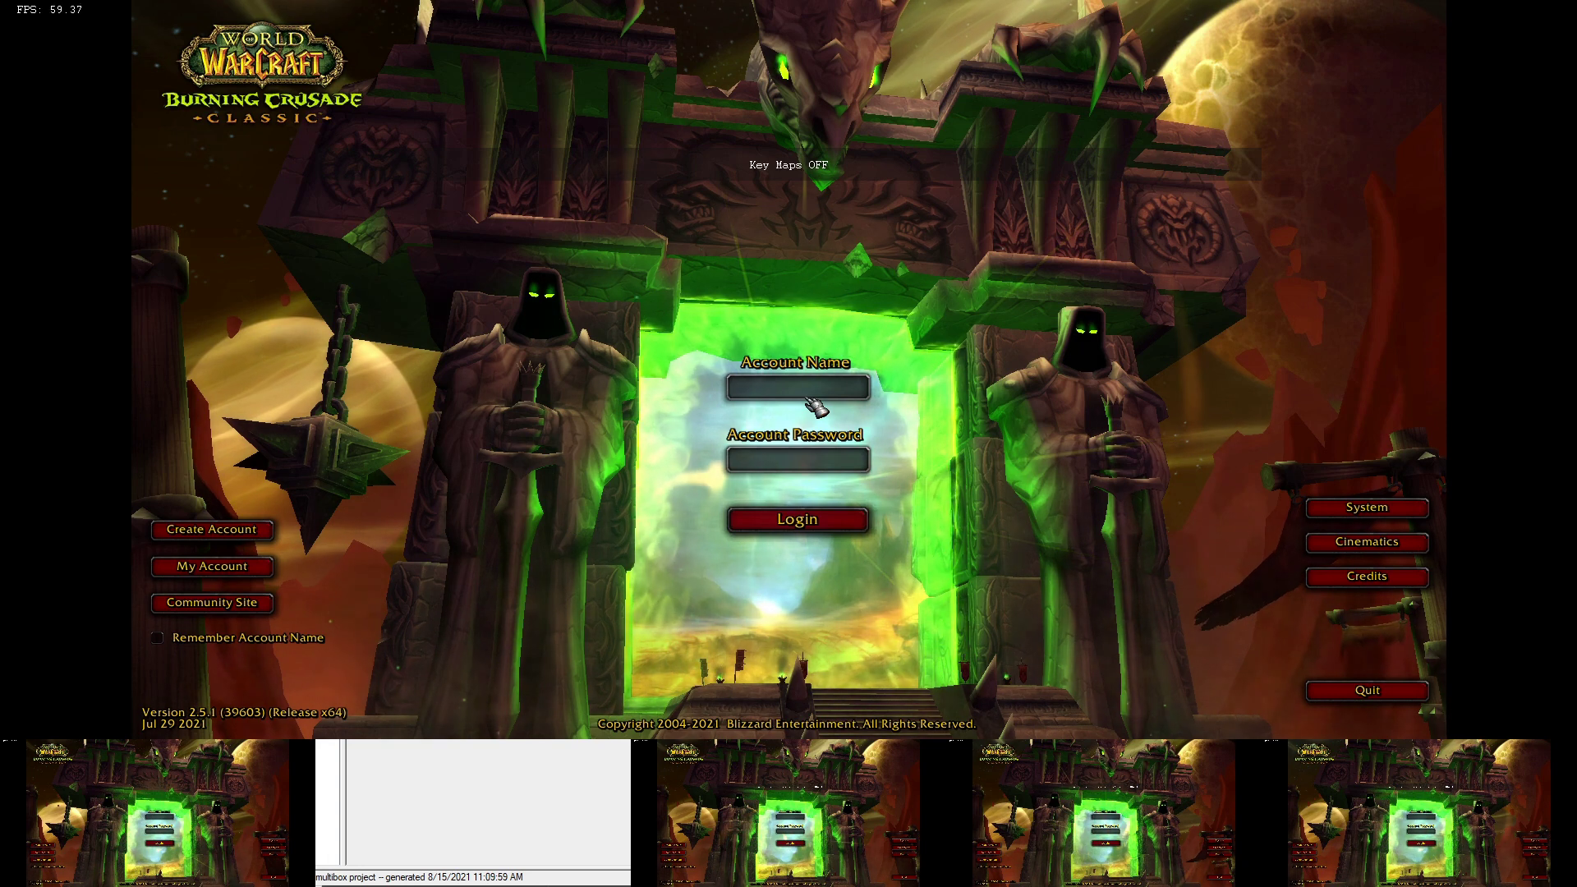
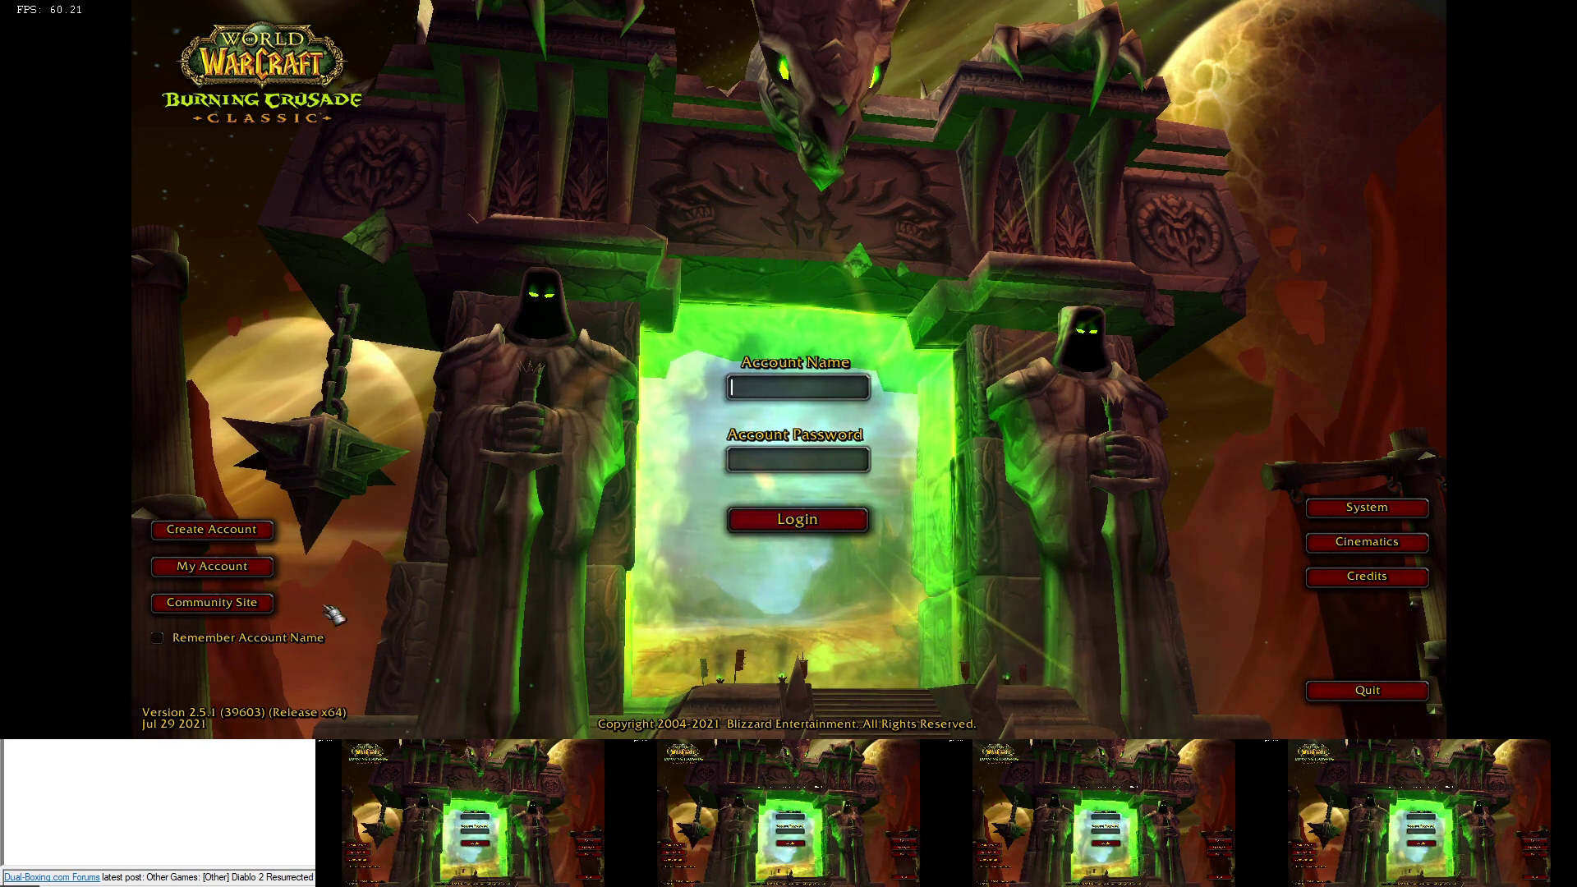
# - Cycle through game windows 2 to 5 and back to 1, ticking Remember Account Name
pyautogui.hotkey('ctrl', 'alt', '2')
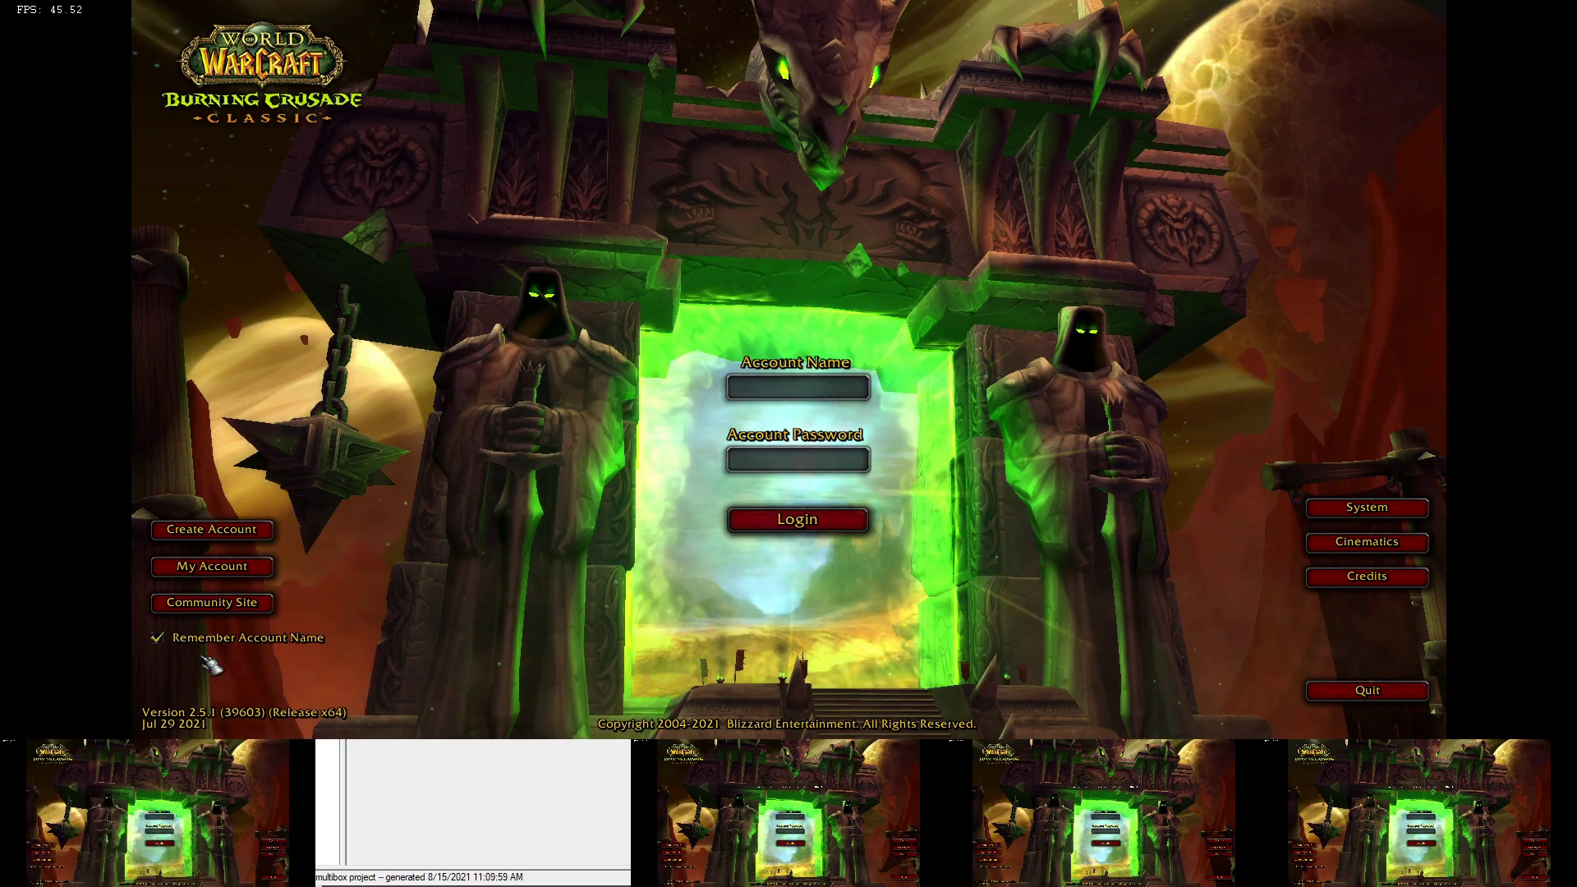
pyautogui.hotkey('ctrl', 'alt', '3')
pyautogui.hotkey('ctrl', 'alt', '4')
pyautogui.click(157, 639)
pyautogui.hotkey('ctrl', 'alt', '5')
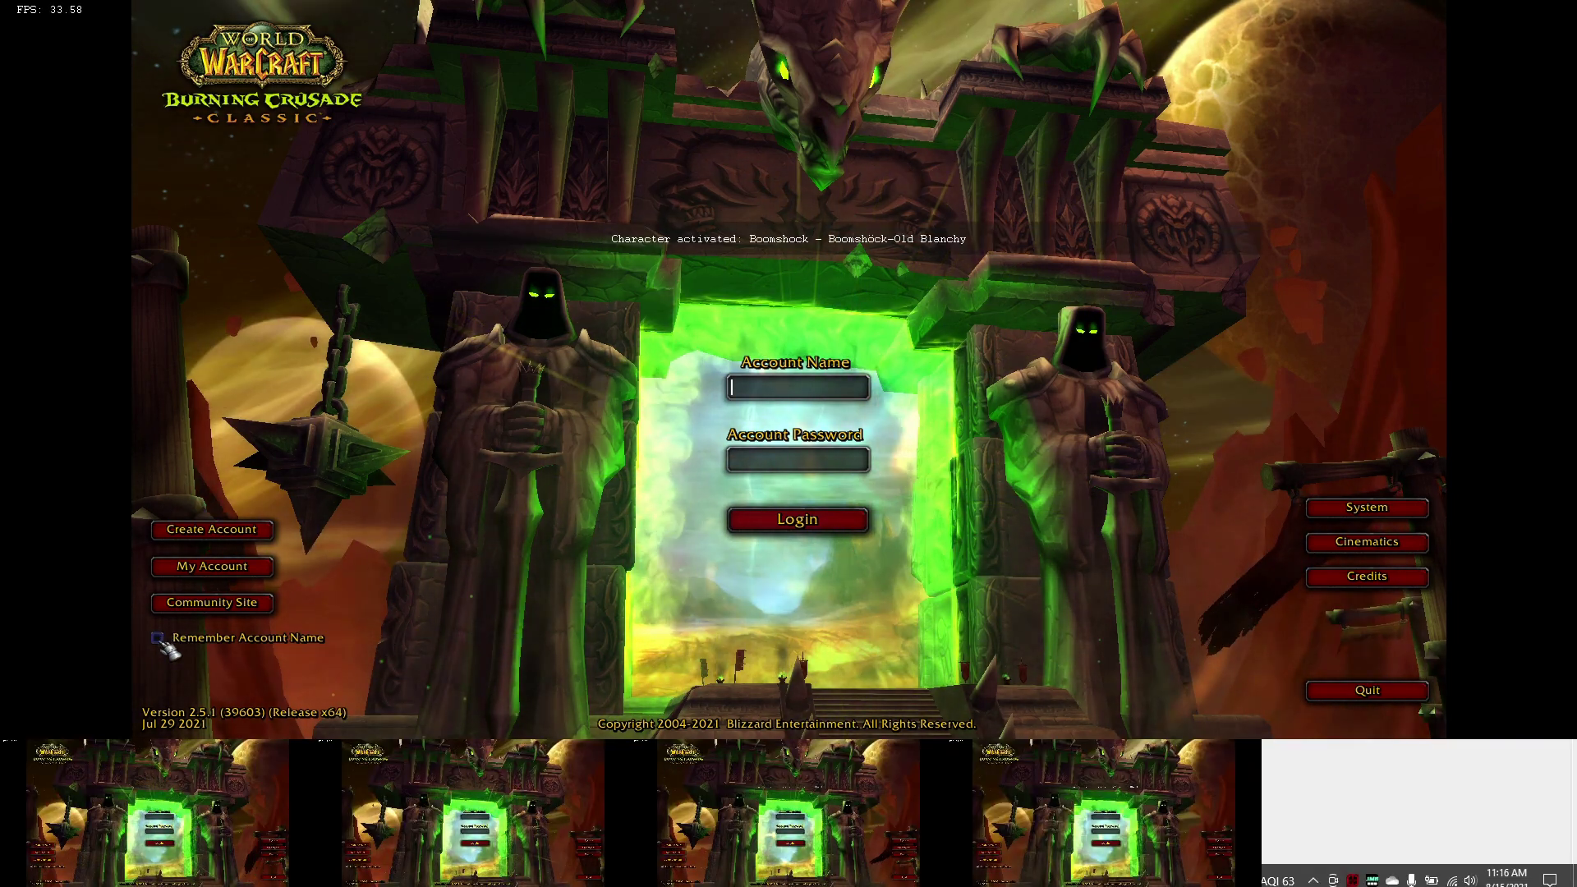
pyautogui.hotkey('ctrl', 'alt', '1')
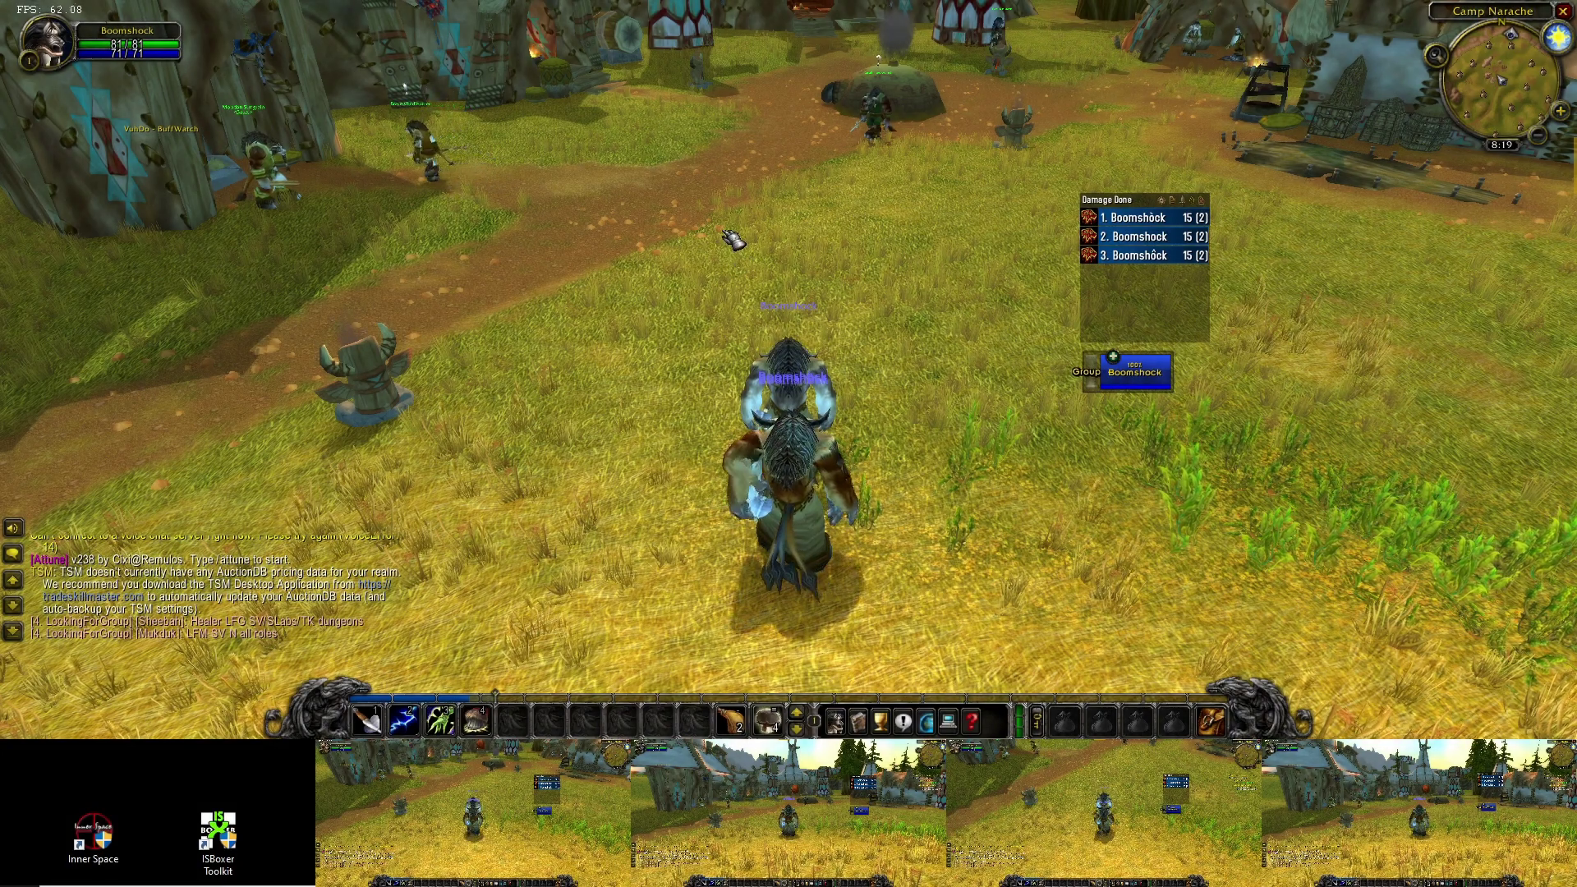
# - Turn key maps on with Ctrl+Alt+Shift+M and run Boomshock toward the village
pyautogui.moveTo(818, 283); pyautogui.dragTo(591, 287)
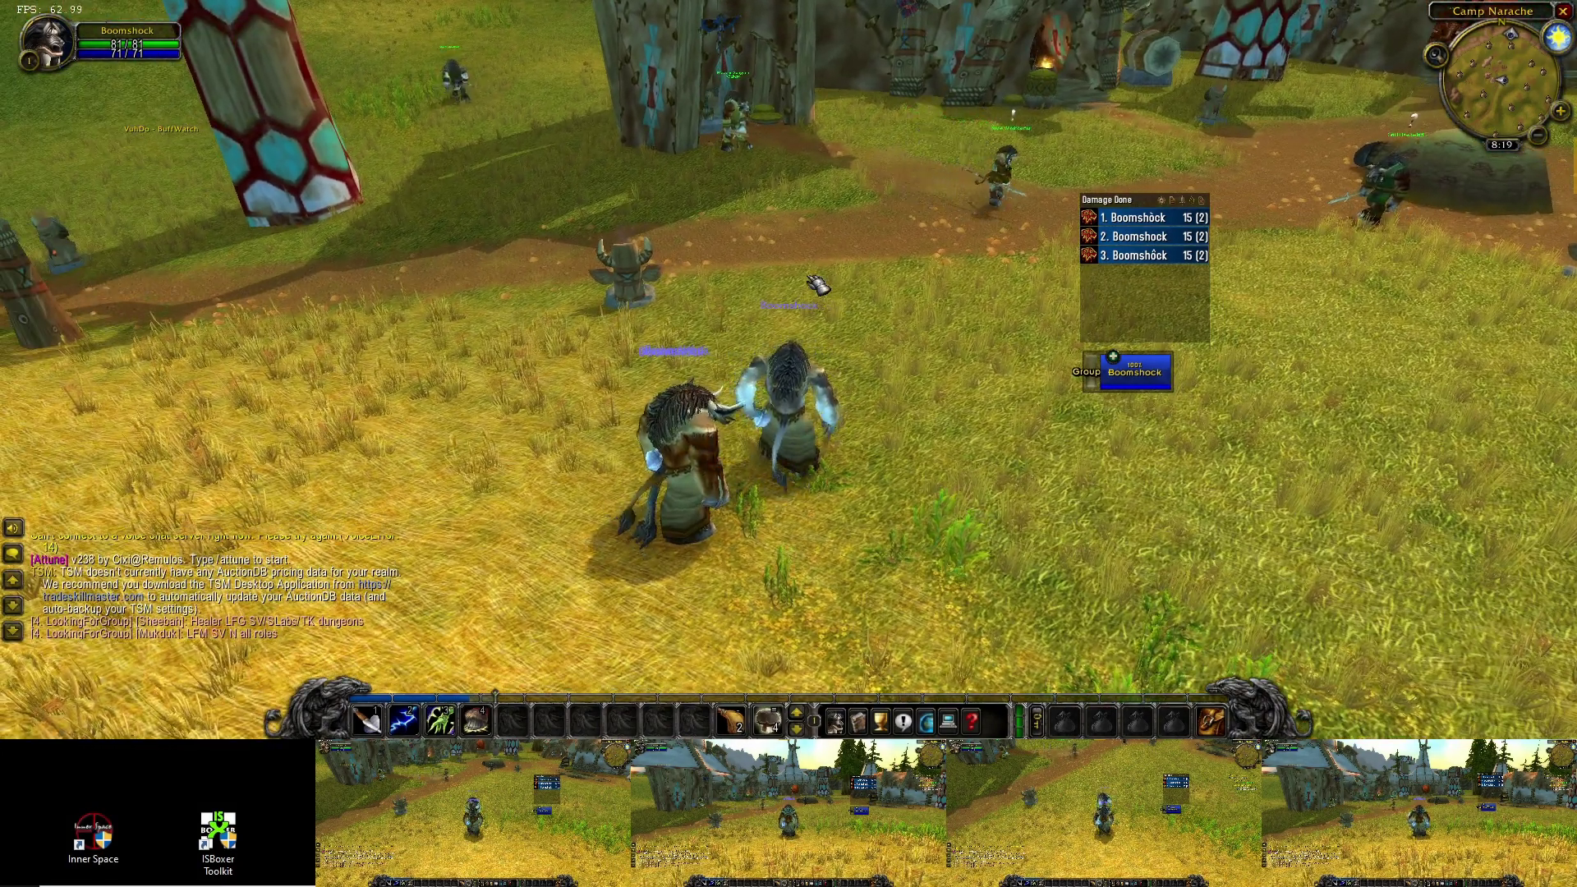
pyautogui.hotkey('ctrl', 'alt', 'shift', 'm')
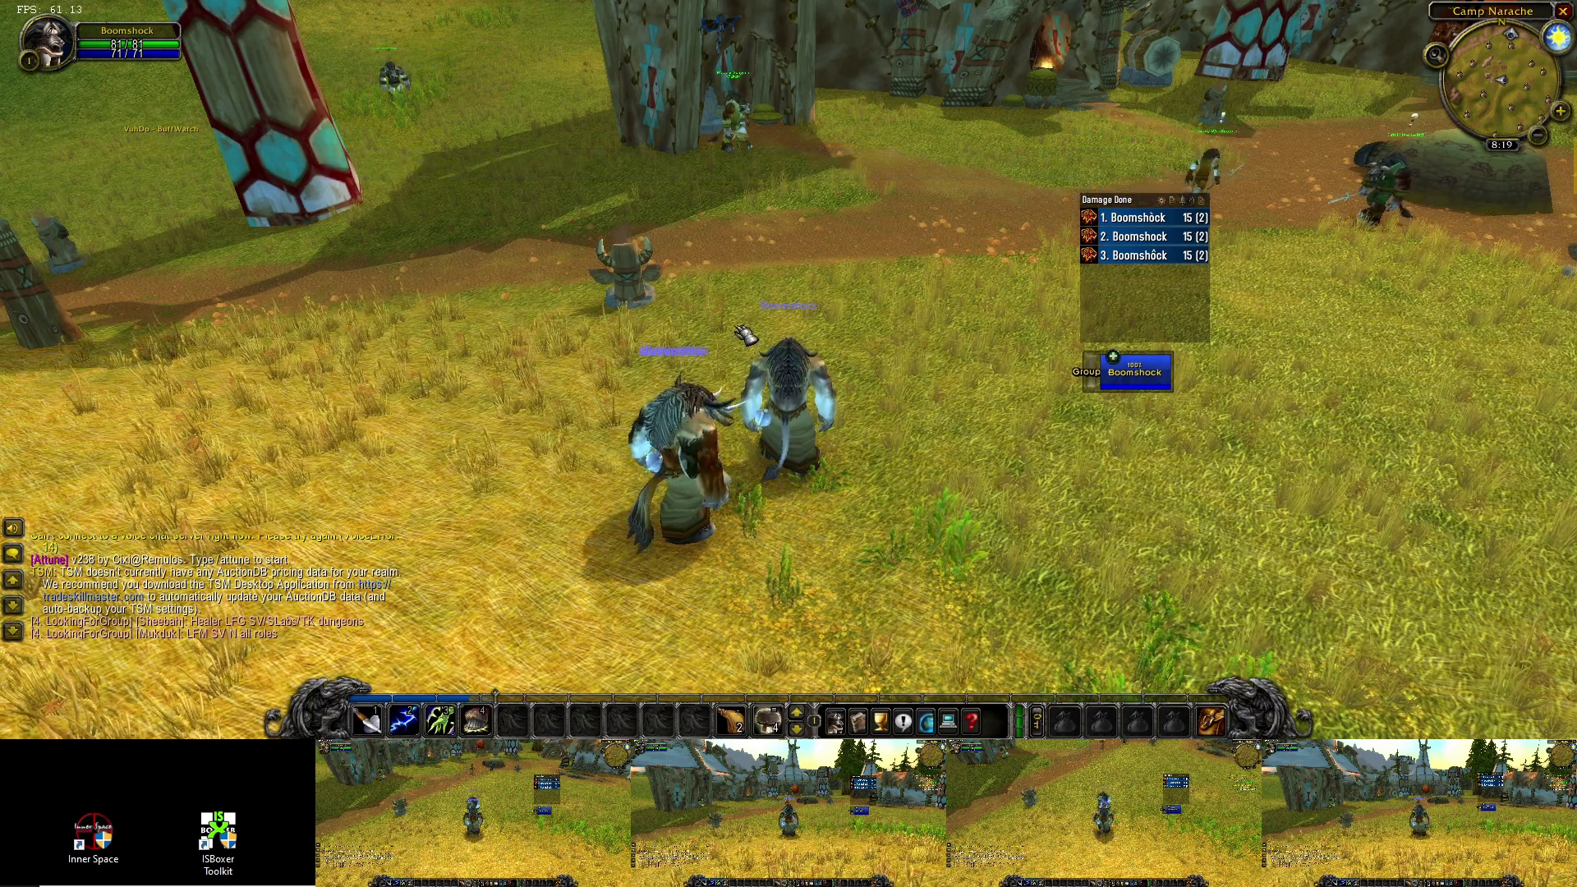
pyautogui.moveTo(824, 324); pyautogui.dragTo(969, 328)
pyautogui.press('w')
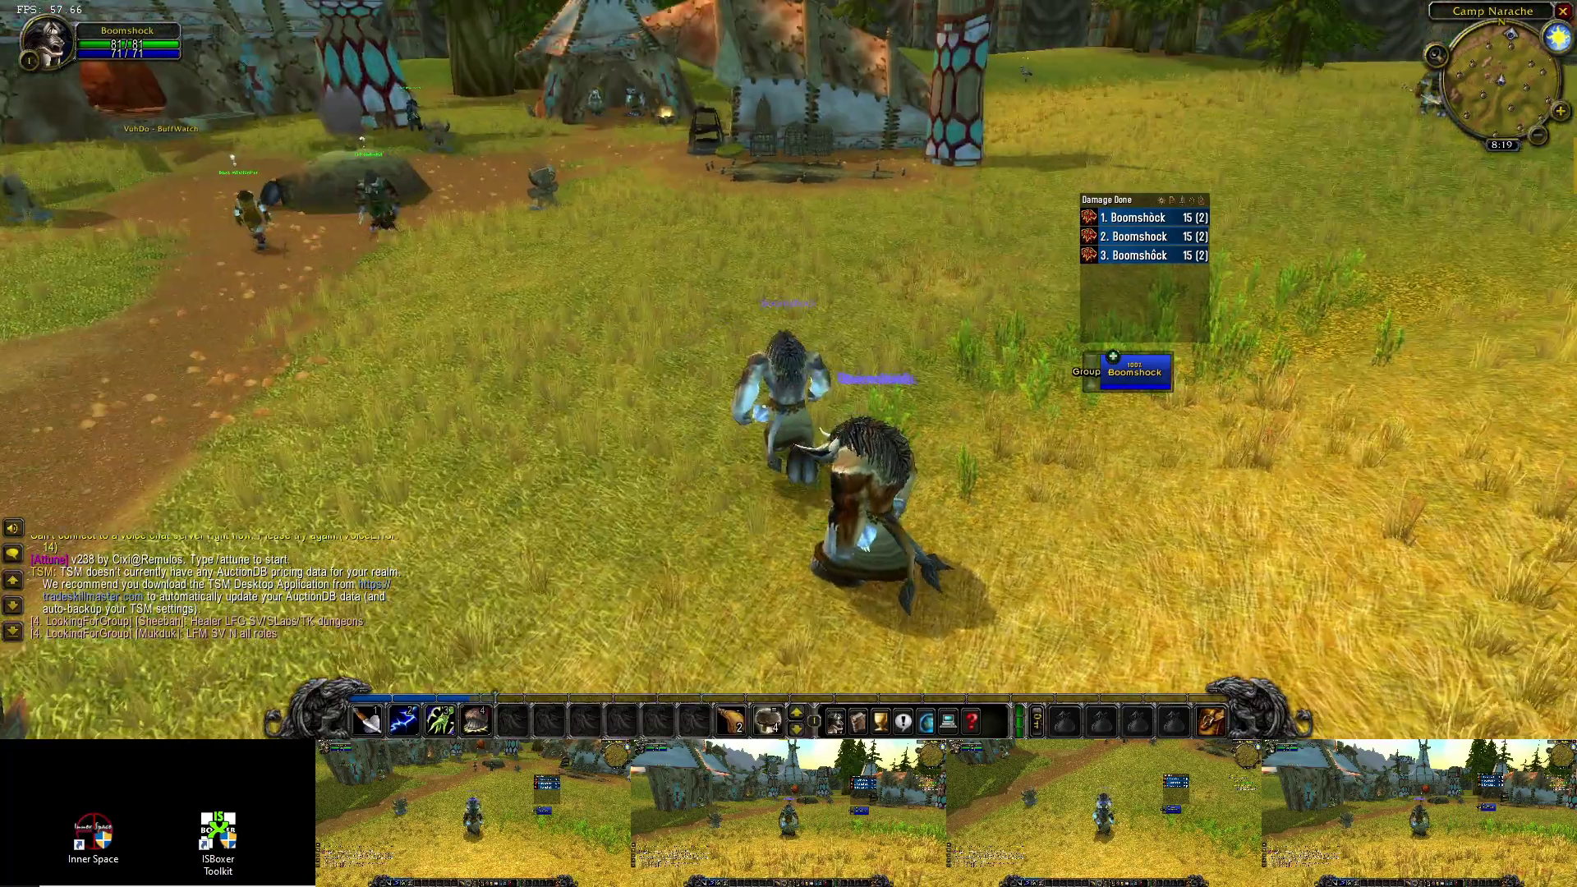
pyautogui.press('a')
pyautogui.press('a')
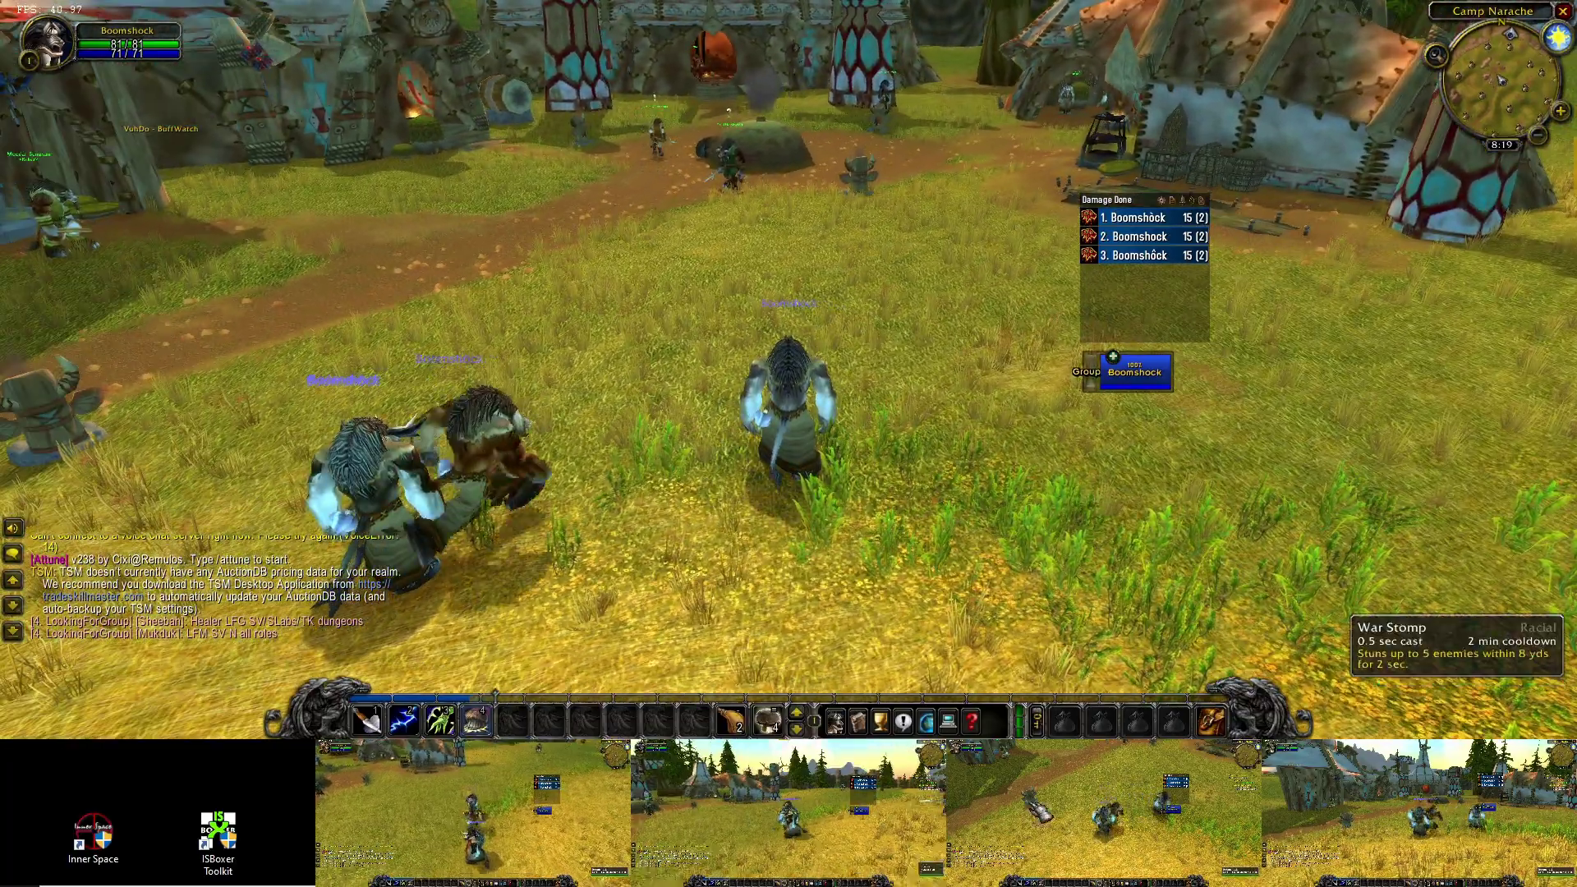
# - Switch to a following team member and walk it around the camp toward the totem
pyautogui.click(1210, 755)
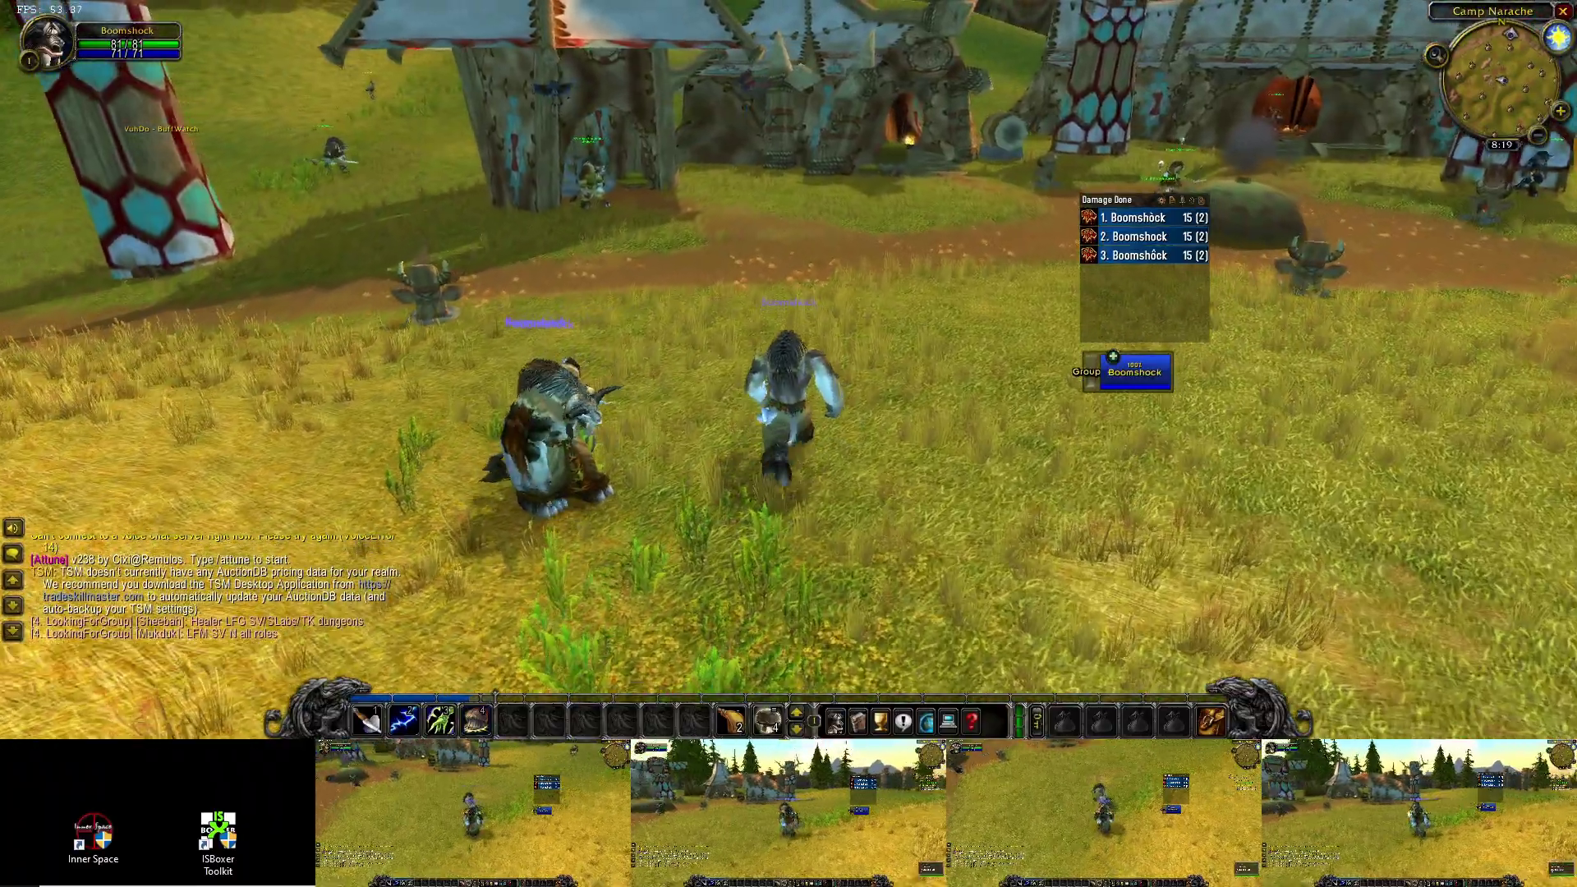
pyautogui.press('a')
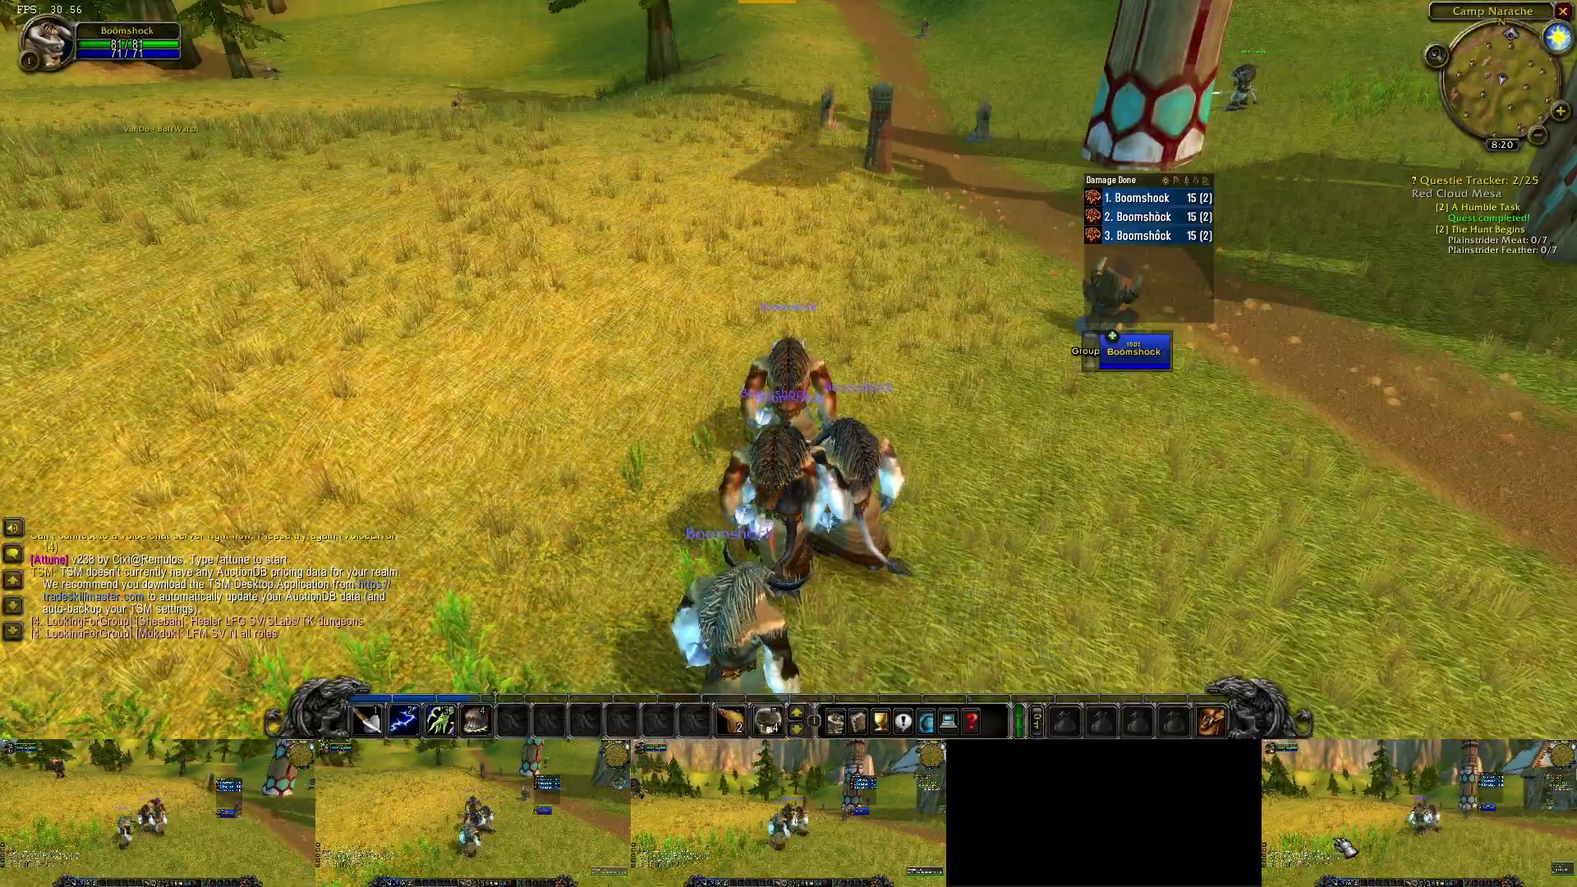
pyautogui.press('a')
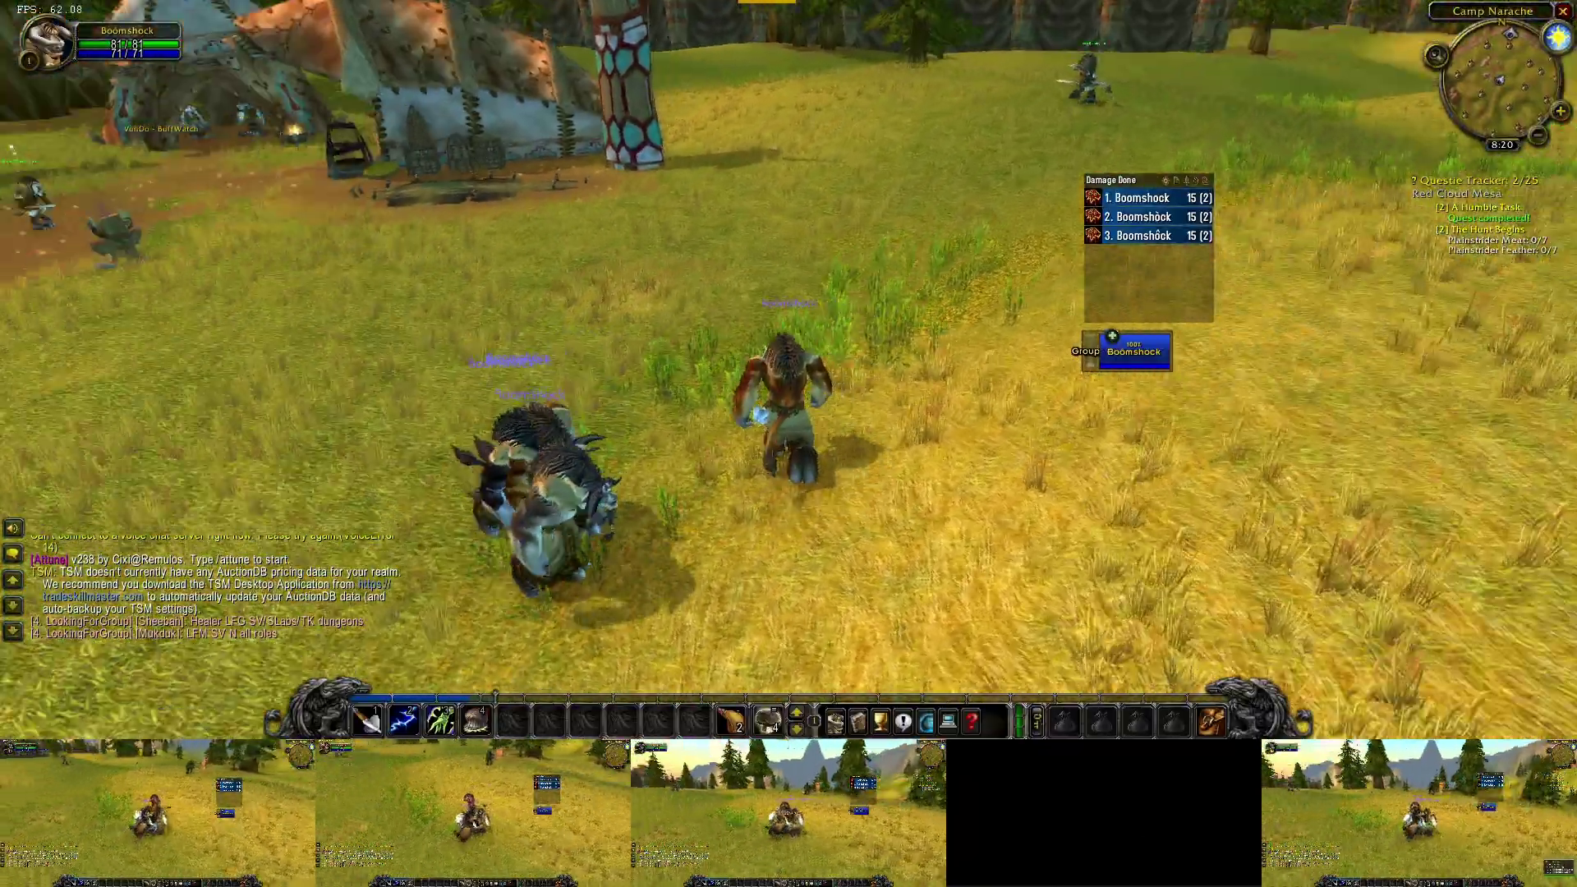
pyautogui.press('a')
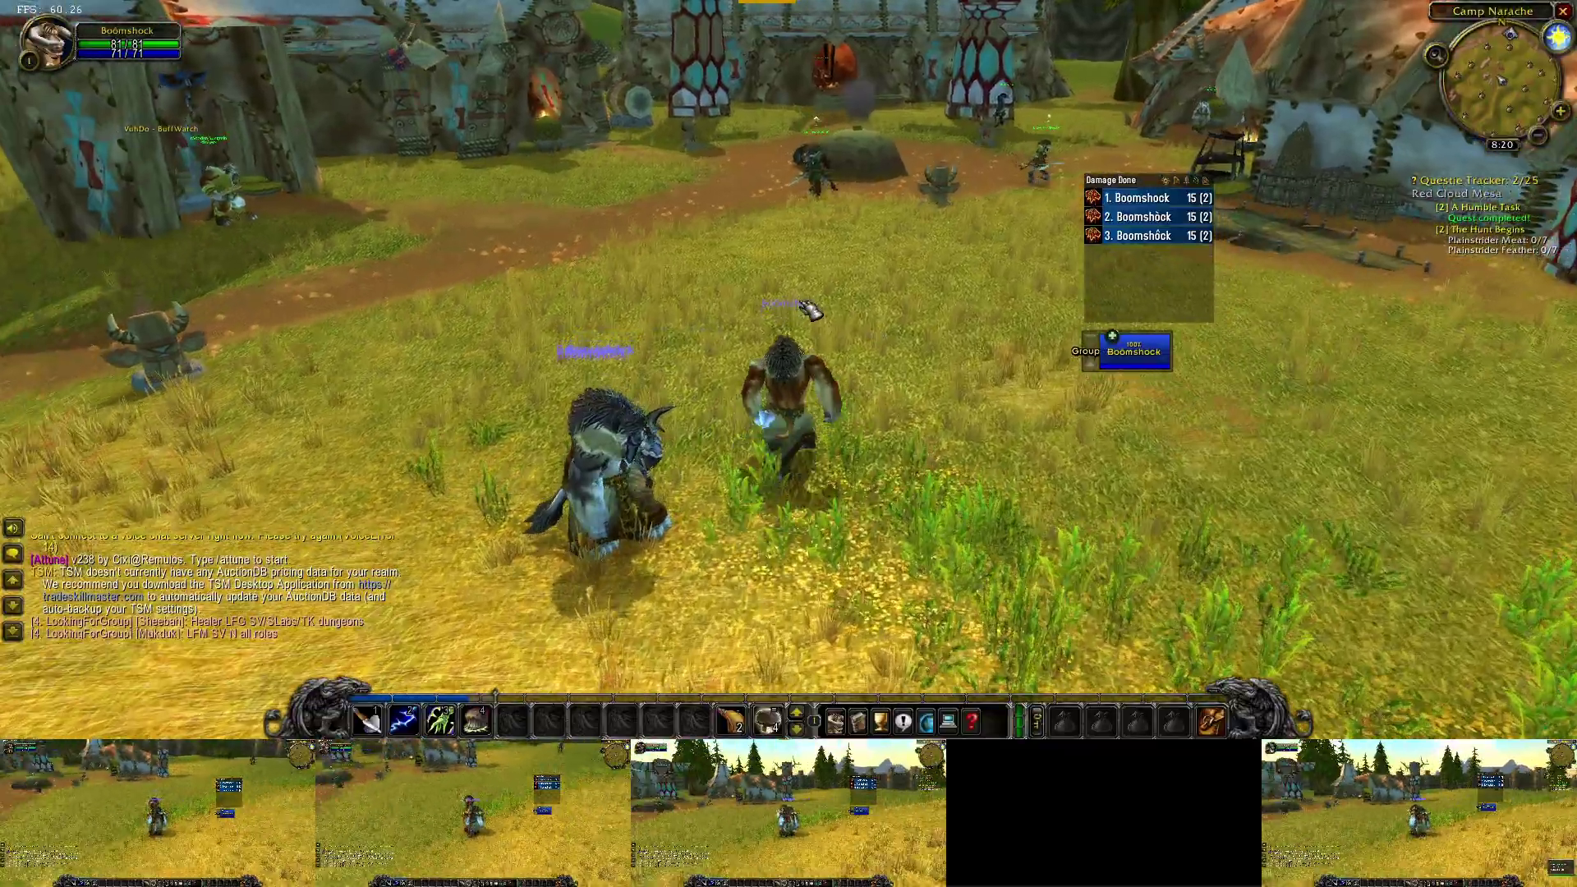
pyautogui.press('d')
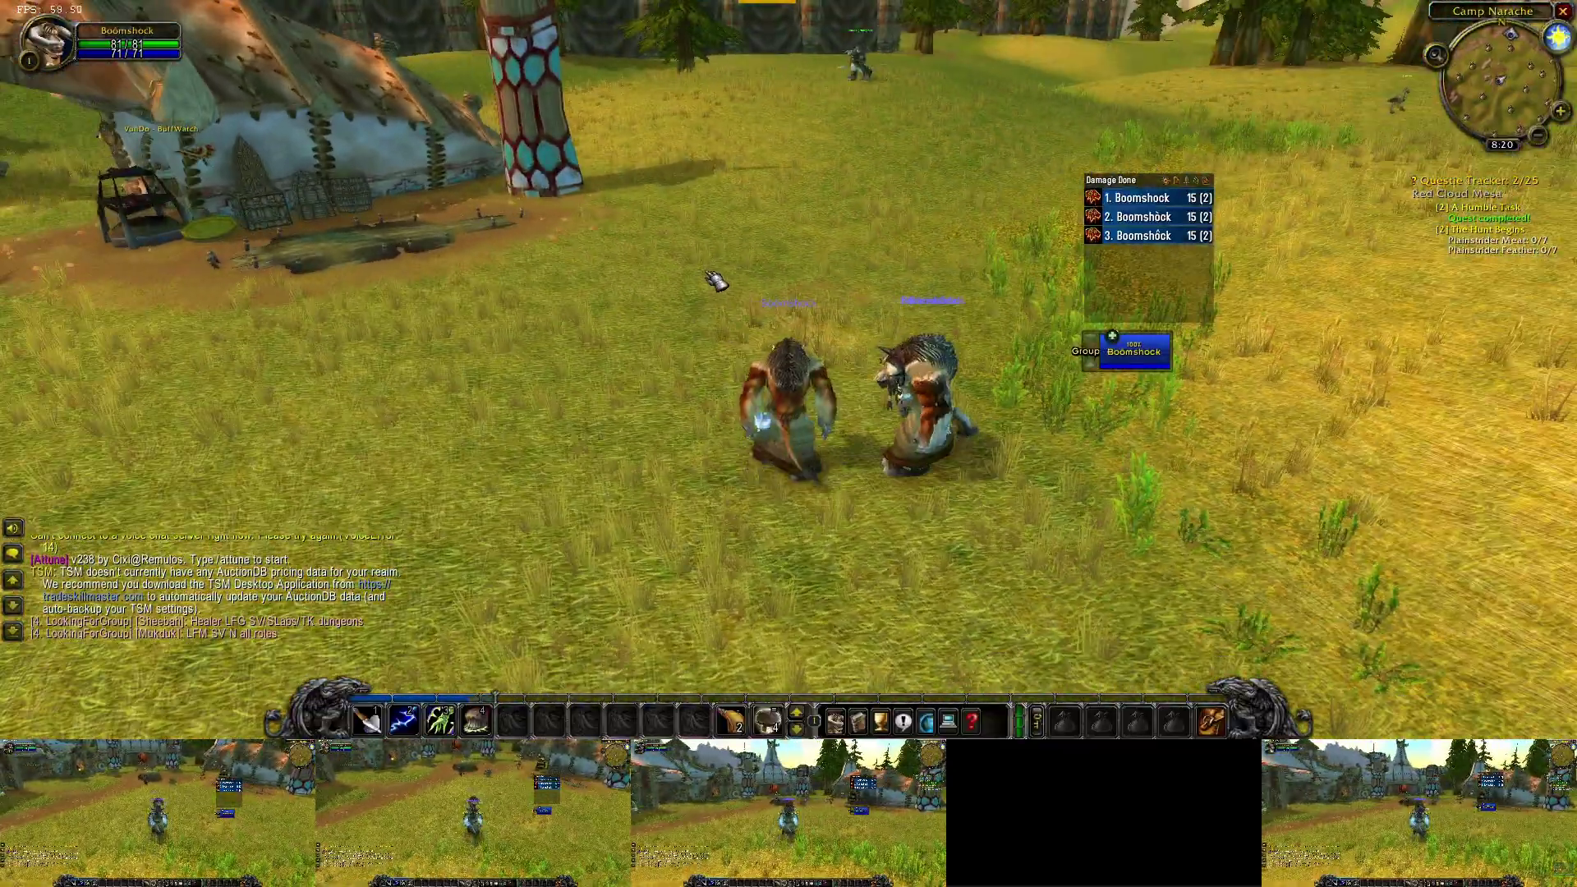
pyautogui.press('a')
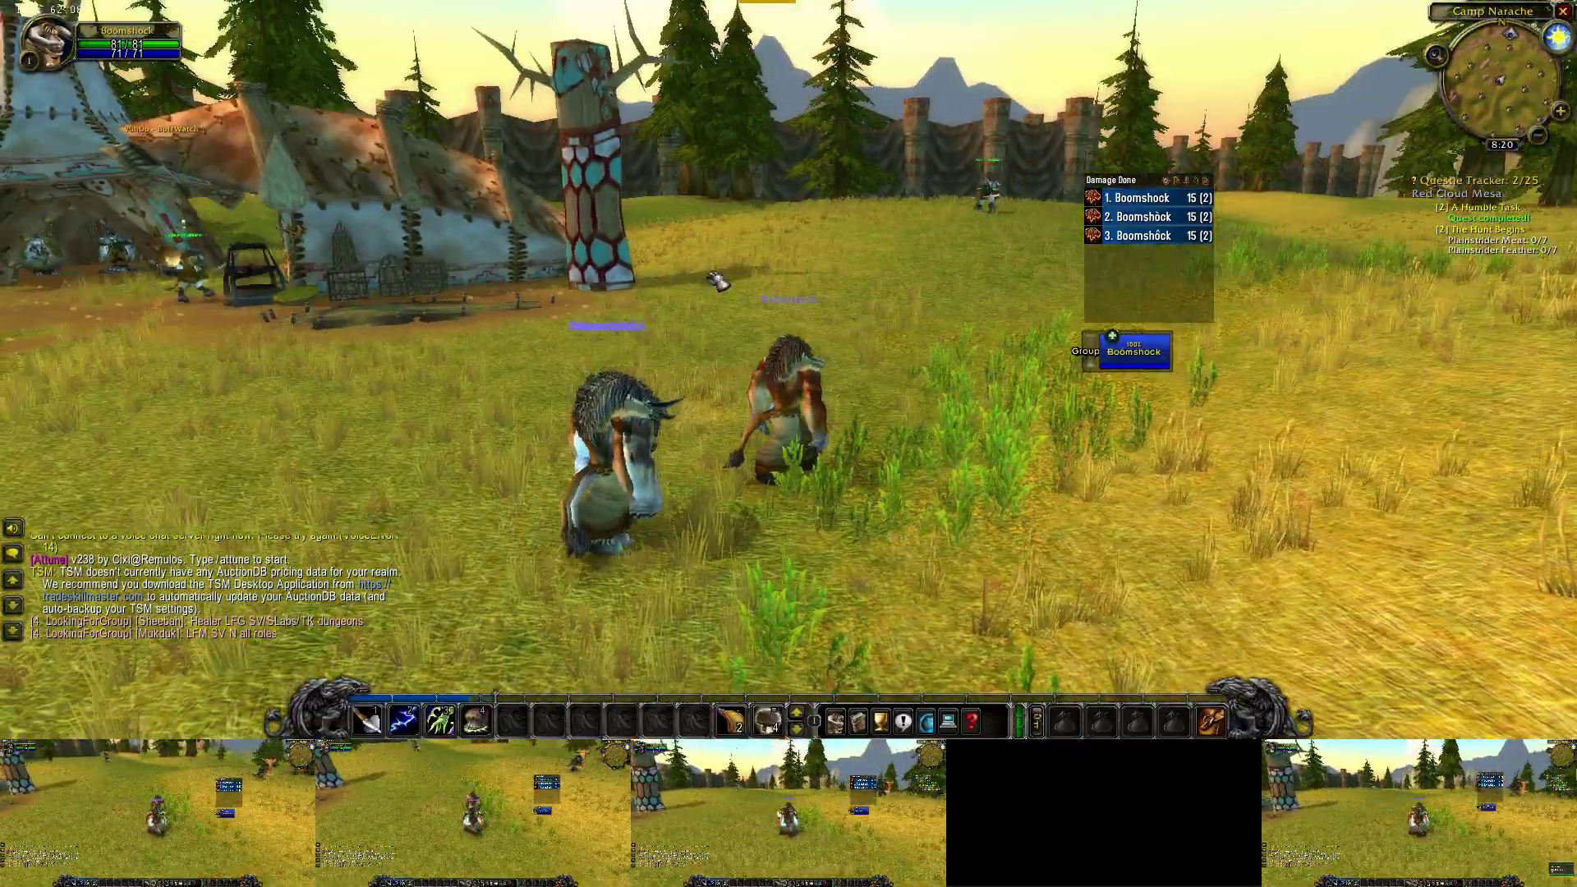